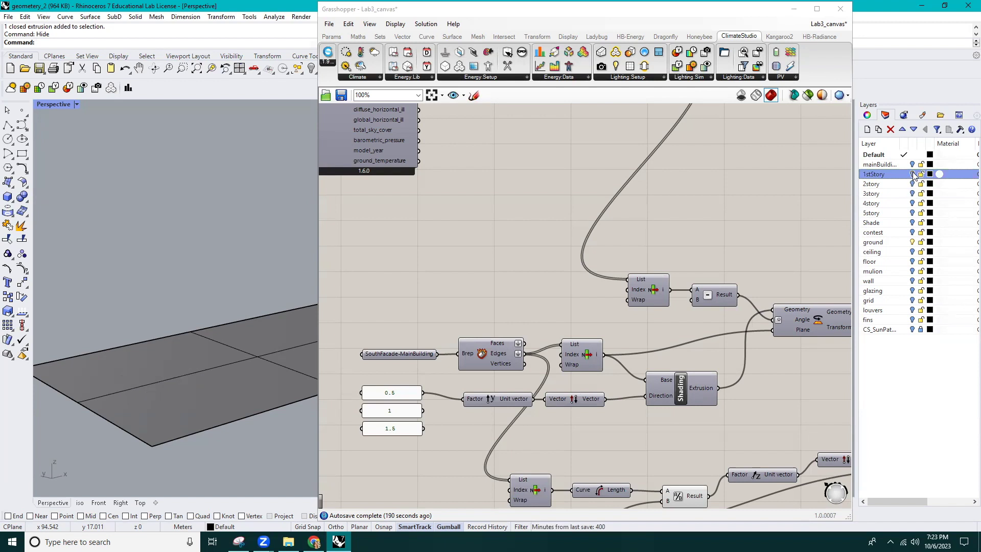
Enable the viewport preview of the six separate geometry parameters (ground, S, W, E, N, R) on the canvas
{"action": "left_click", "coordinate": [912, 243]}
{"action": "left_click", "coordinate": [913, 243]}
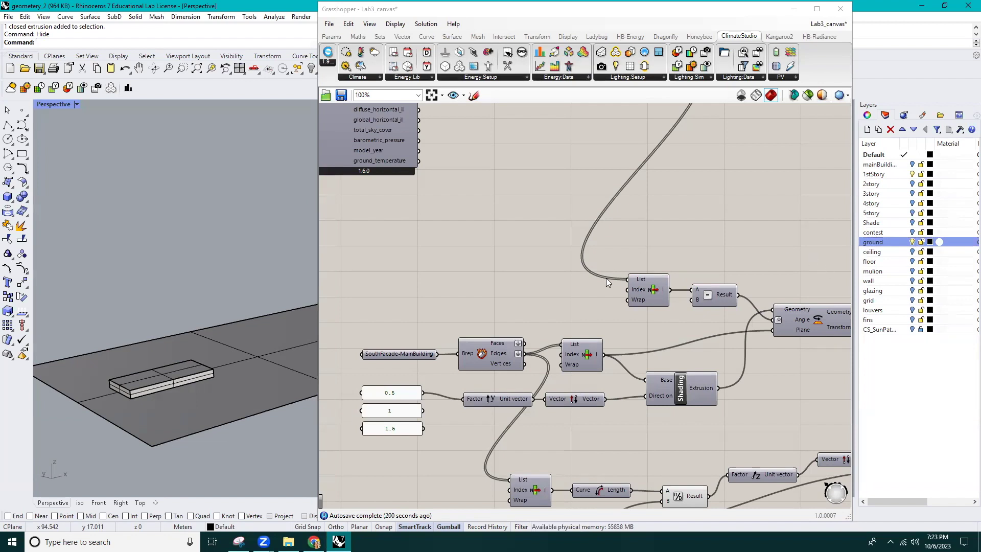
{"action": "scroll", "coordinate": [477, 298], "scroll_direction": "down", "scroll_amount": 5}
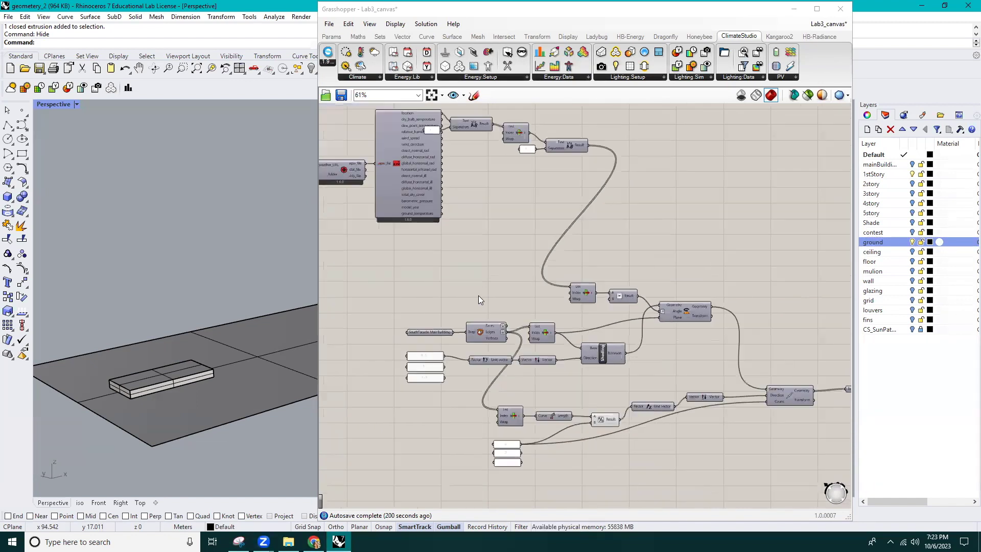
{"action": "left_click_drag", "start_coordinate": [750, 140], "coordinate": [687, 324]}
{"action": "middle_click", "coordinate": [697, 292]}
{"action": "left_click", "coordinate": [719, 291]}
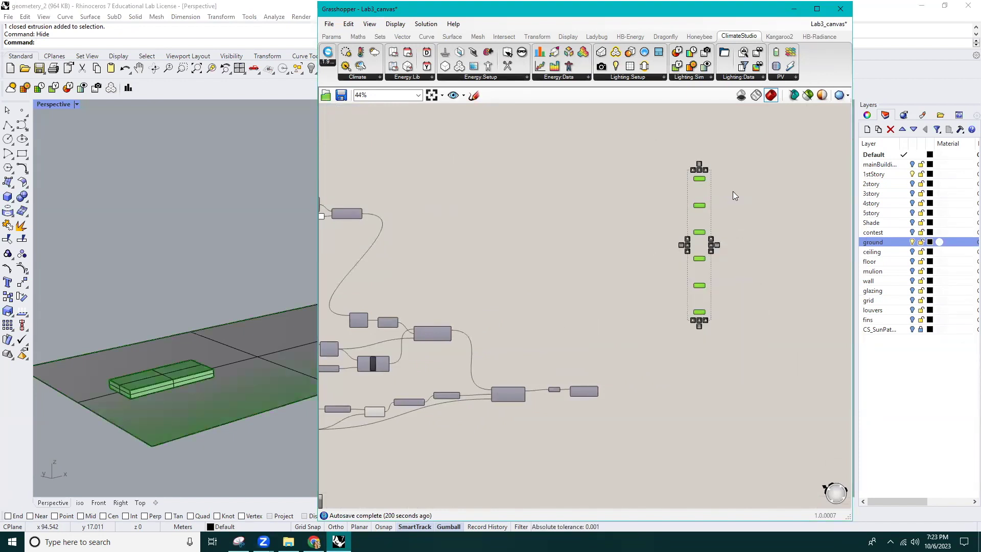
{"action": "scroll", "coordinate": [733, 191], "scroll_direction": "up", "scroll_amount": 6}
{"action": "left_click", "coordinate": [702, 200]}
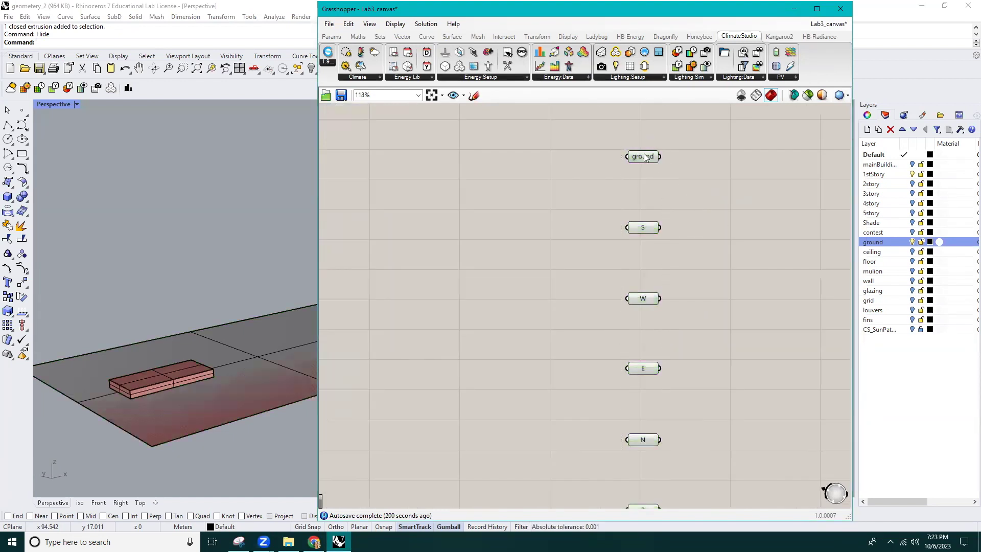
Hide the ground and 1stStory layers in Rhino and select the ground parameter on the Grasshopper canvas
{"action": "left_click", "coordinate": [912, 243]}
{"action": "left_click", "coordinate": [912, 242]}
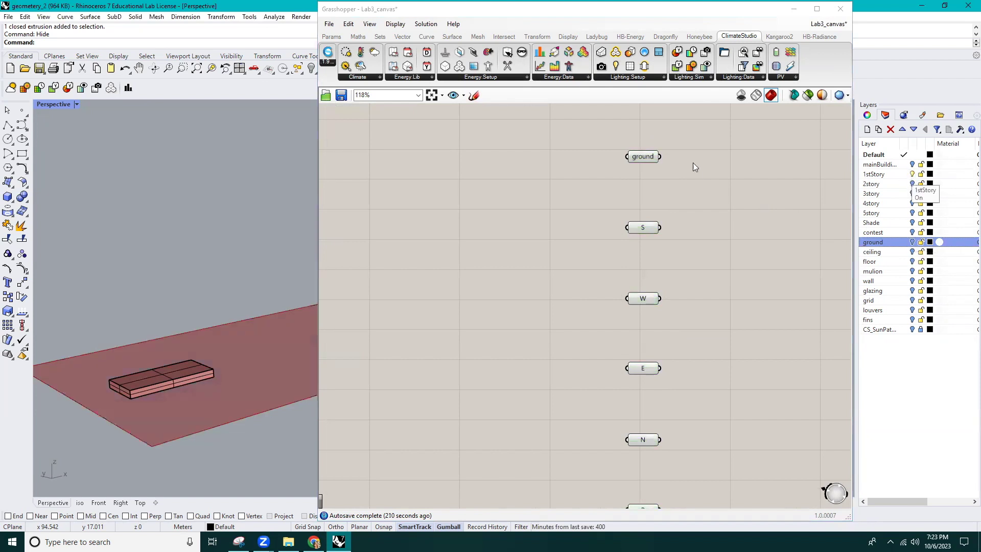
{"action": "left_click", "coordinate": [636, 157]}
{"action": "left_click", "coordinate": [640, 158]}
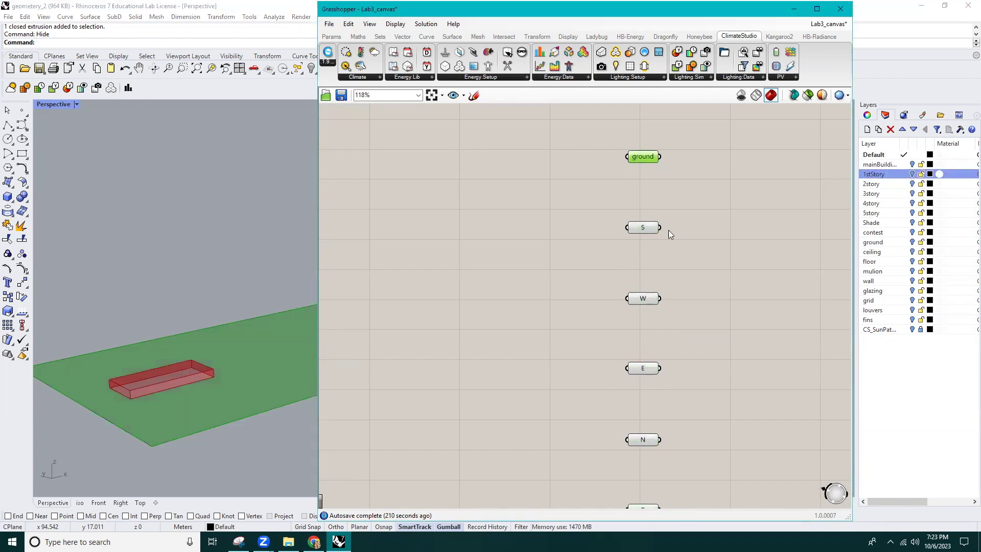
Select the S, W, E and N parameters one after another to examine which facade each one holds
{"action": "left_click", "coordinate": [647, 228]}
{"action": "left_click", "coordinate": [647, 301]}
{"action": "left_click", "coordinate": [644, 370]}
{"action": "left_click", "coordinate": [646, 441]}
{"action": "left_click", "coordinate": [662, 347]}
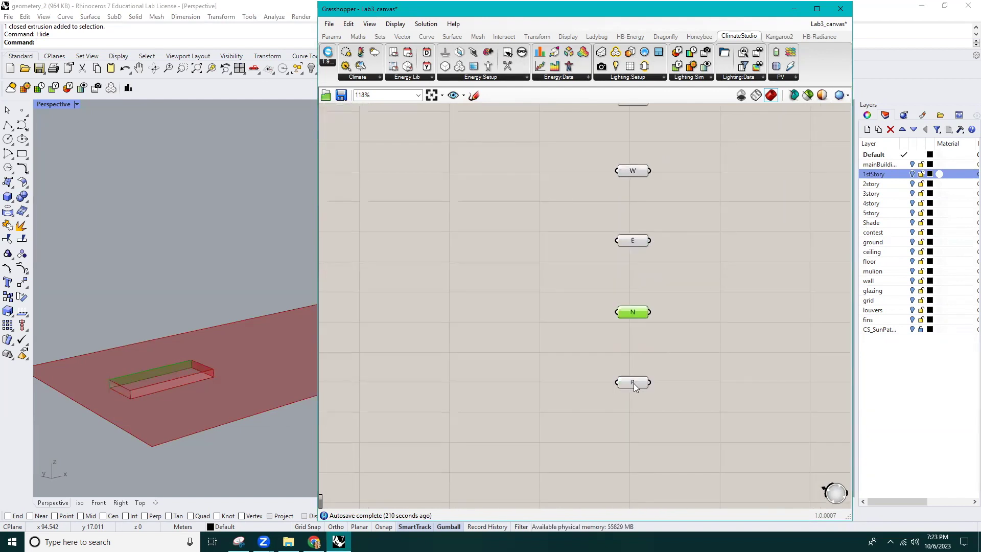
Disable the preview of all six ground, facade and roof geometry parameters together
{"action": "scroll", "coordinate": [582, 380], "scroll_direction": "down", "scroll_amount": 5}
{"action": "right_click_drag", "start_coordinate": [476, 388], "coordinate": [641, 364]}
{"action": "left_click_drag", "start_coordinate": [746, 354], "coordinate": [813, 205]}
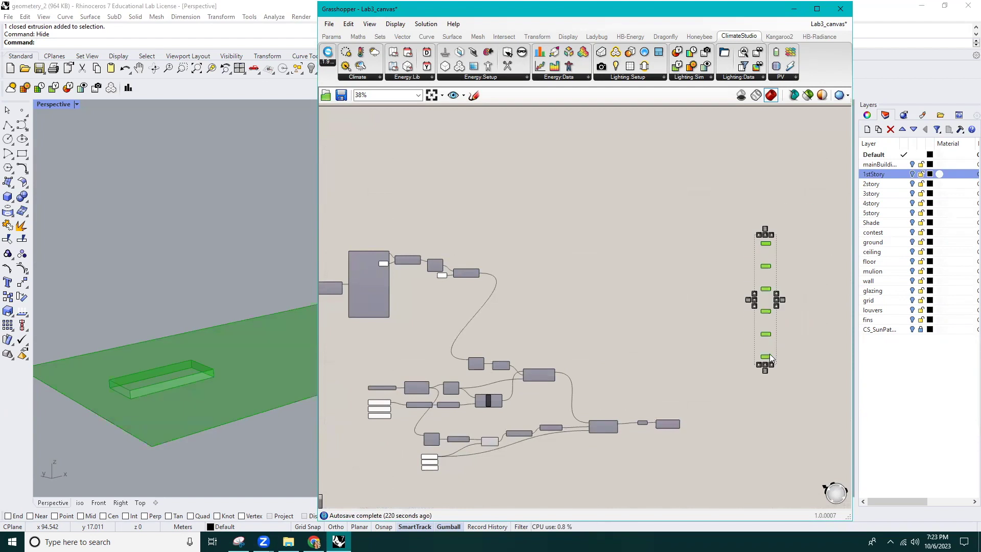
{"action": "middle_click", "coordinate": [769, 355]}
{"action": "left_click", "coordinate": [659, 315]}
Enable the preview of the SouthFacade-MainBuilding Brep parameter at the start of the shading definition
{"action": "right_click_drag", "start_coordinate": [523, 317], "coordinate": [588, 281]}
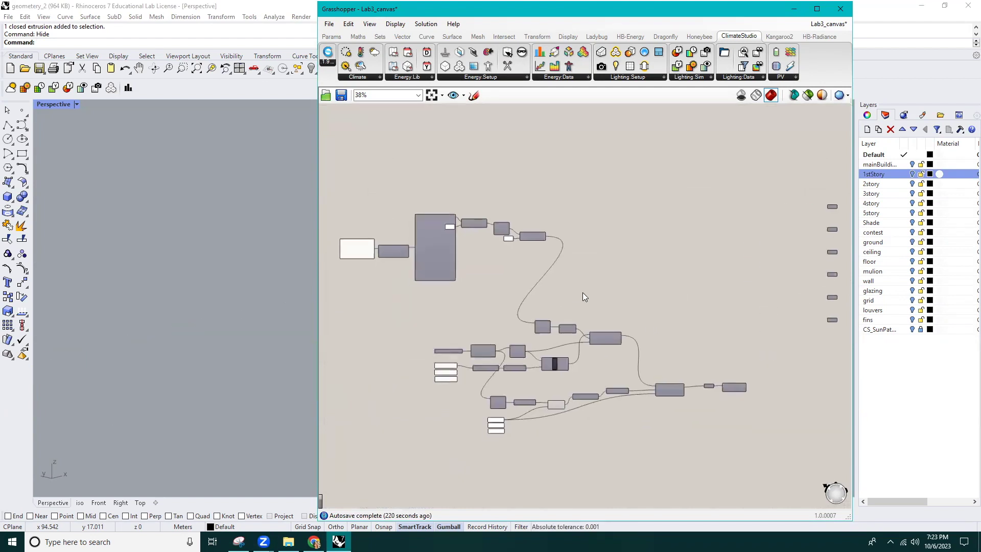
{"action": "scroll", "coordinate": [445, 355], "scroll_direction": "up", "scroll_amount": 3}
{"action": "left_click", "coordinate": [445, 355]}
{"action": "scroll", "coordinate": [445, 356], "scroll_direction": "up", "scroll_amount": 2}
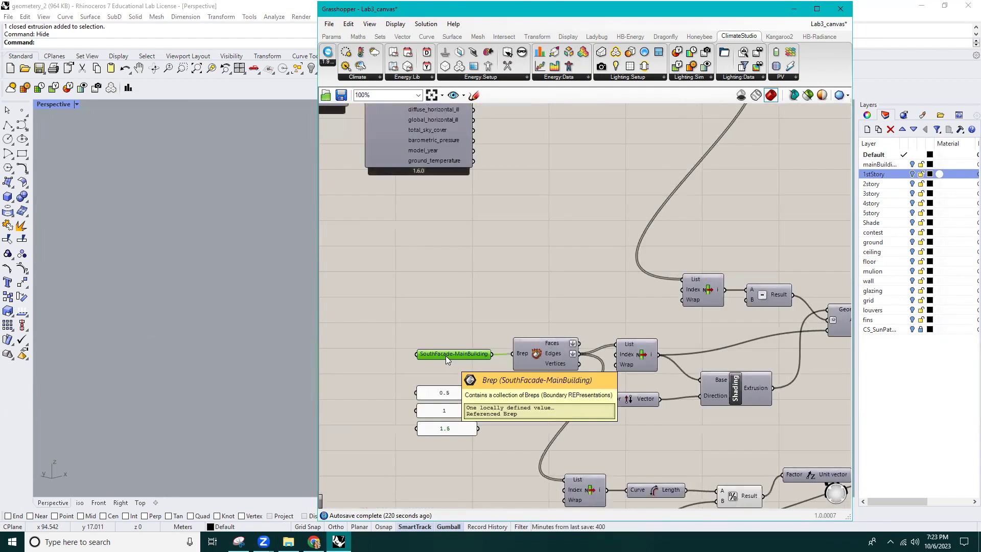
{"action": "middle_click", "coordinate": [446, 356]}
{"action": "left_click", "coordinate": [468, 333]}
{"action": "left_click", "coordinate": [568, 383]}
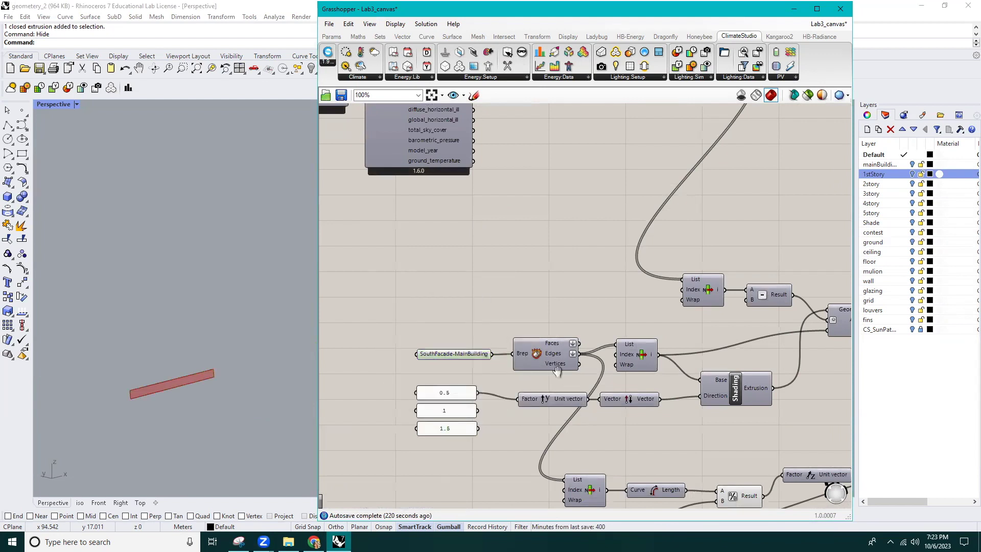
Enable the preview of the louvers Brep parameter and examine the louvers on the south facade up close
{"action": "right_click_drag", "start_coordinate": [568, 384], "coordinate": [552, 363]}
{"action": "scroll", "coordinate": [552, 364], "scroll_direction": "down", "scroll_amount": 2}
{"action": "right_click_drag", "start_coordinate": [685, 379], "coordinate": [499, 383]}
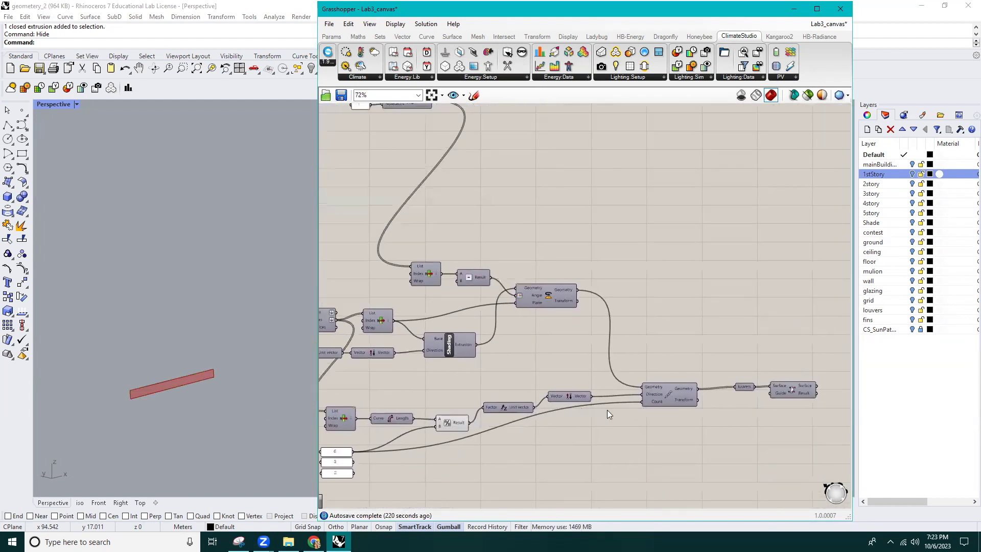
{"action": "right_click_drag", "start_coordinate": [581, 412], "coordinate": [563, 412]}
{"action": "left_click", "coordinate": [728, 386]}
{"action": "middle_click", "coordinate": [727, 387]}
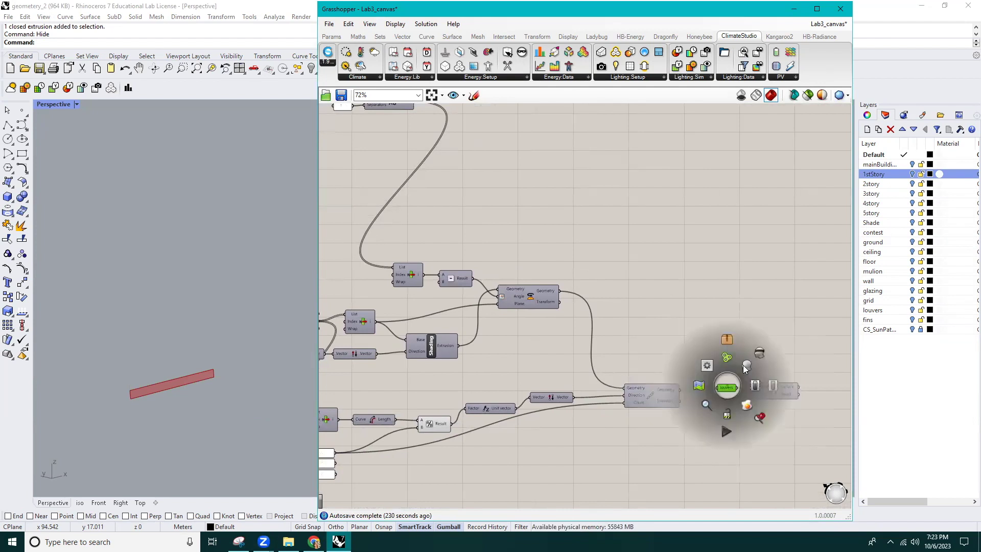
{"action": "left_click", "coordinate": [750, 360]}
{"action": "left_click", "coordinate": [723, 338]}
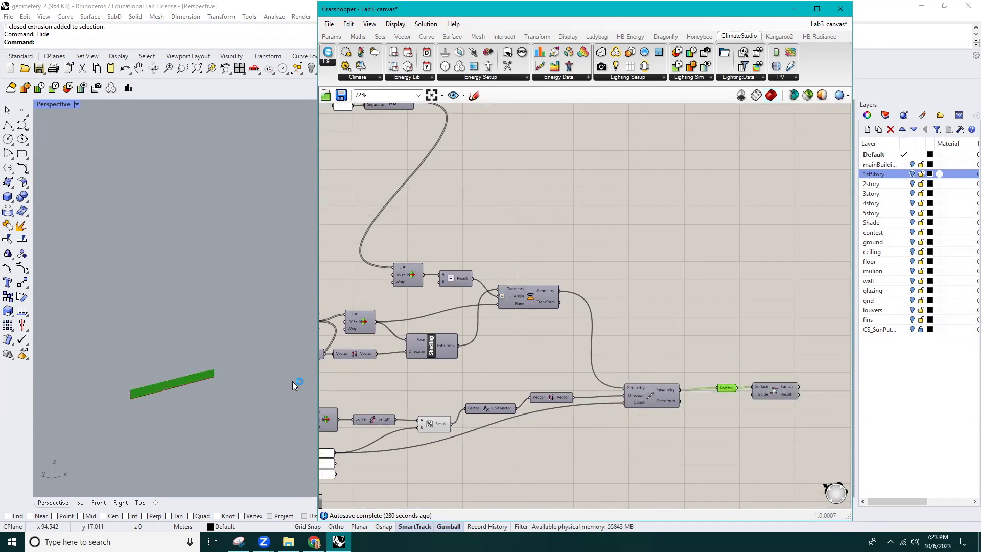
{"action": "scroll", "coordinate": [174, 391], "scroll_direction": "up", "scroll_amount": 4}
{"action": "scroll", "coordinate": [166, 378], "scroll_direction": "up", "scroll_amount": 5}
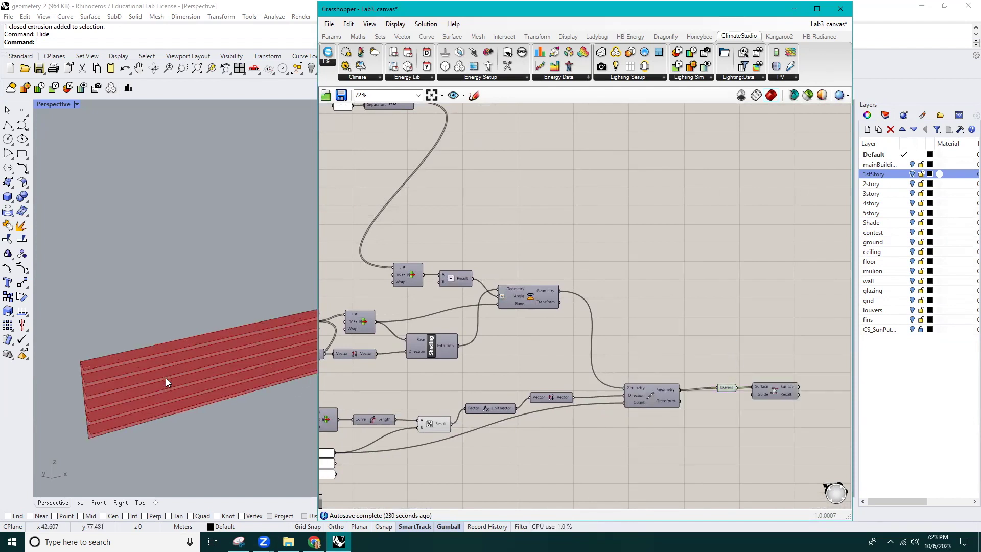
{"action": "right_click_drag", "start_coordinate": [144, 404], "coordinate": [157, 398]}
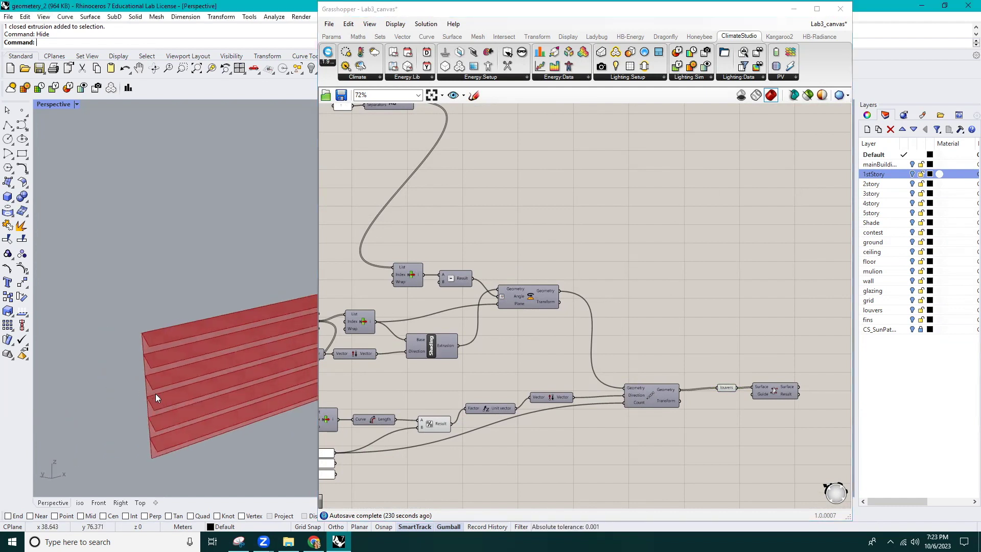
Disable the preview of the louvers Brep parameter
{"action": "left_click", "coordinate": [729, 387]}
{"action": "middle_click", "coordinate": [728, 387]}
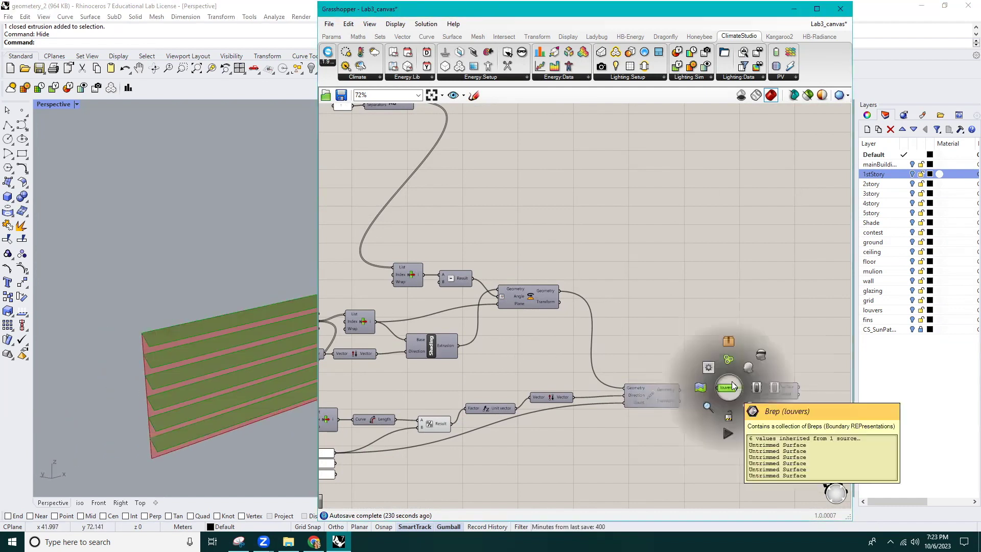
{"action": "left_click", "coordinate": [760, 353]}
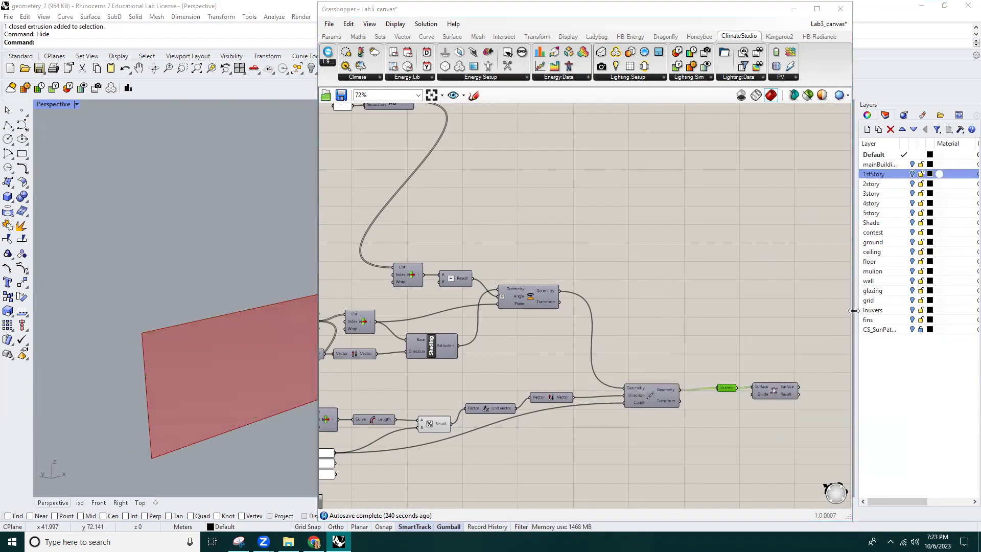
Widen the Grasshopper window and add a Construct CS SceneLayer component beside the ground parameter
{"action": "left_click_drag", "start_coordinate": [853, 310], "coordinate": [962, 306]}
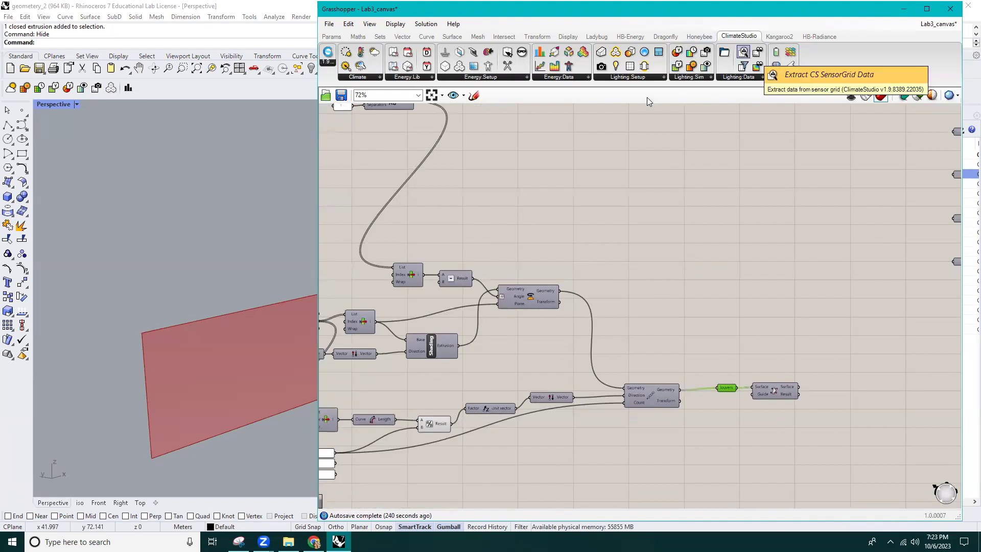
{"action": "left_click", "coordinate": [639, 82]}
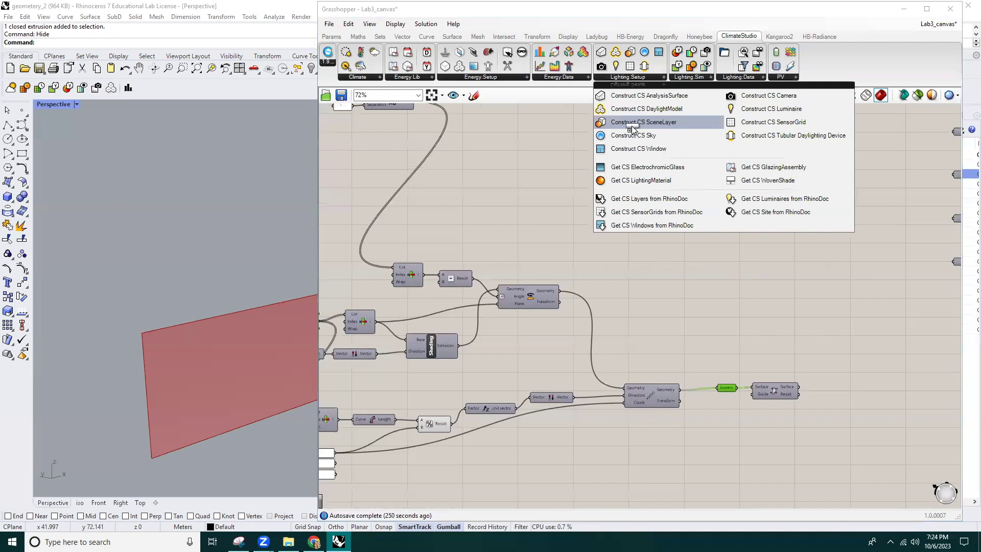
{"action": "left_click_drag", "start_coordinate": [631, 126], "coordinate": [712, 191]}
{"action": "scroll", "coordinate": [733, 239], "scroll_direction": "down", "scroll_amount": 3}
{"action": "right_click_drag", "start_coordinate": [732, 240], "coordinate": [643, 218]}
{"action": "left_click_drag", "start_coordinate": [640, 237], "coordinate": [635, 202]}
{"action": "scroll", "coordinate": [641, 213], "scroll_direction": "up", "scroll_amount": 4}
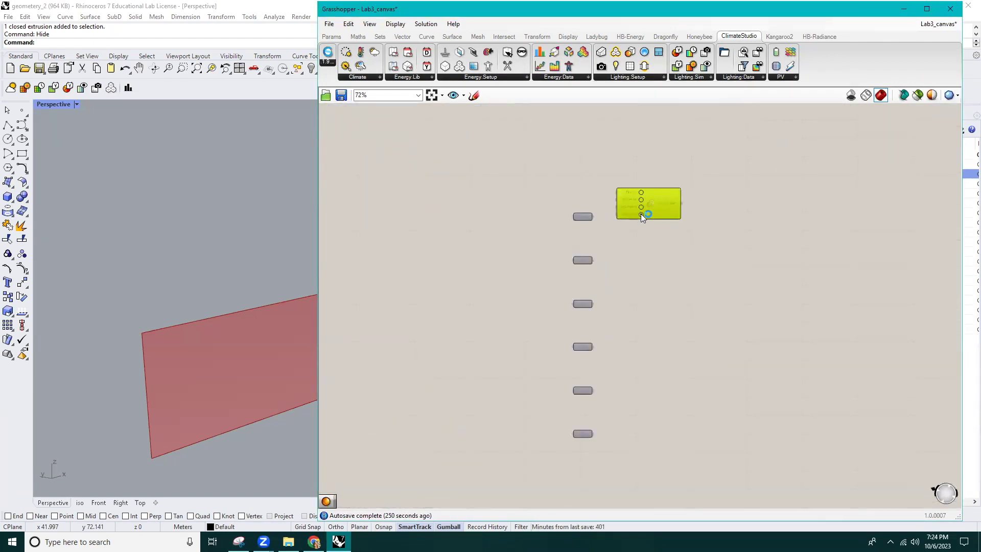
{"action": "right_click_drag", "start_coordinate": [654, 229], "coordinate": [552, 289]}
{"action": "left_click_drag", "start_coordinate": [551, 285], "coordinate": [617, 286]}
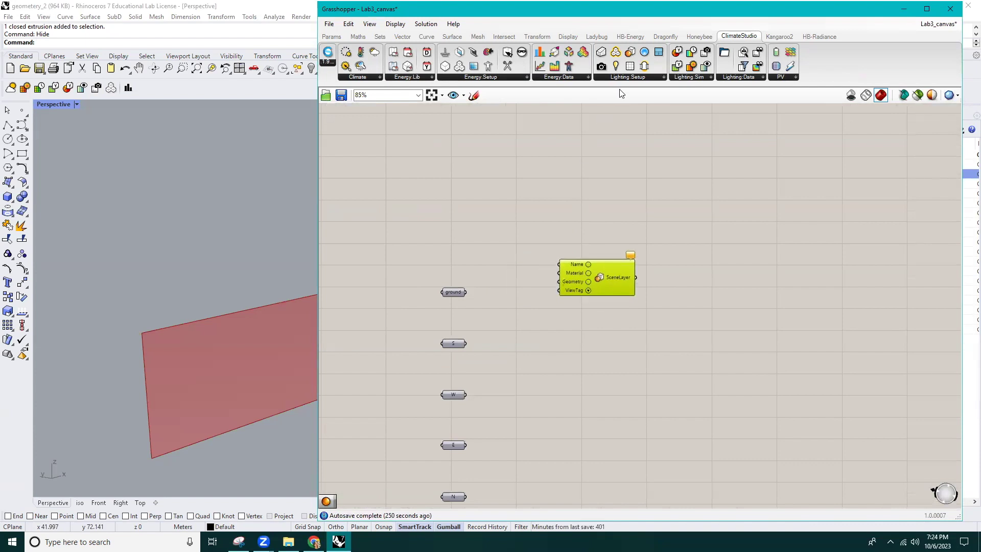
Add a Get CS LightingMaterial component above the ground parameter and open its material selection
{"action": "left_click", "coordinate": [629, 78]}
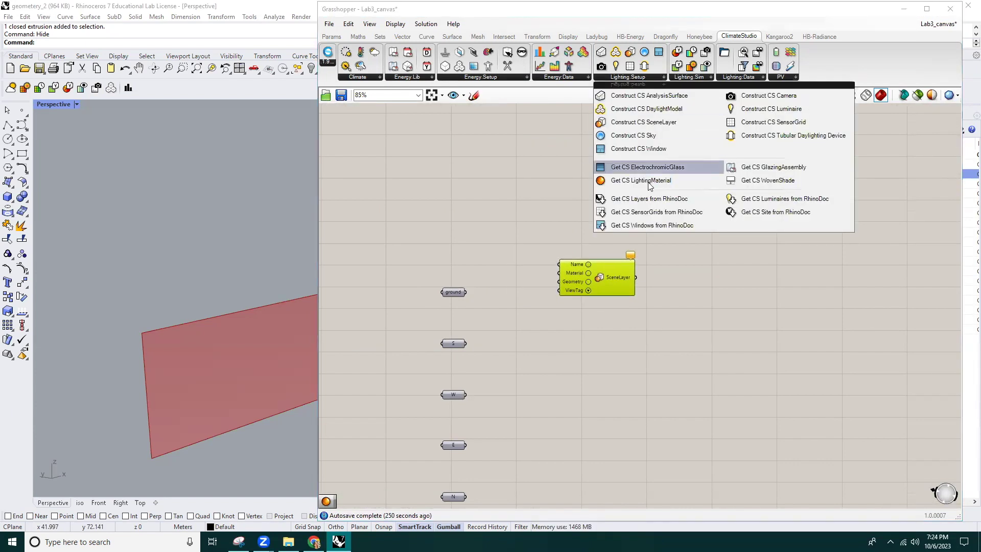
{"action": "left_click_drag", "start_coordinate": [639, 181], "coordinate": [480, 261]}
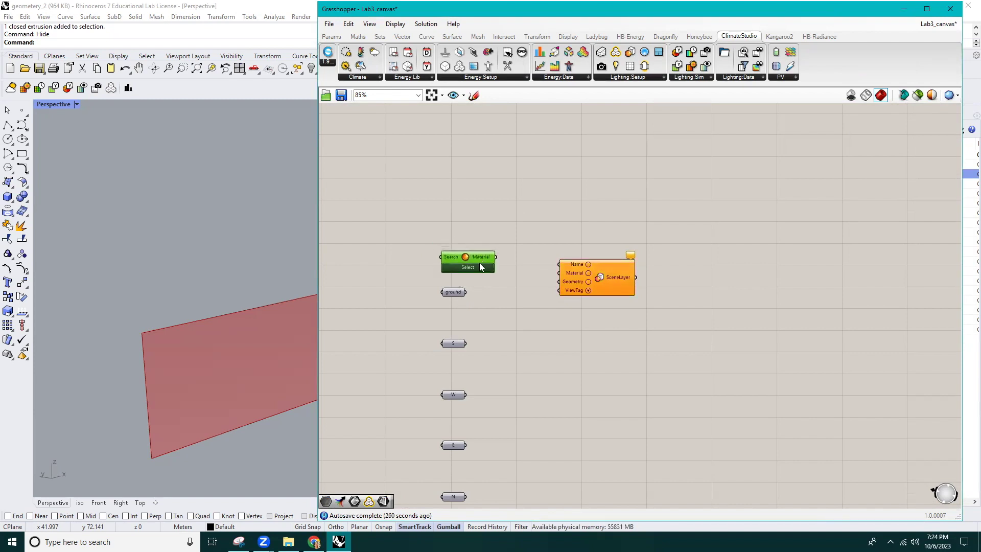
{"action": "left_click", "coordinate": [481, 267]}
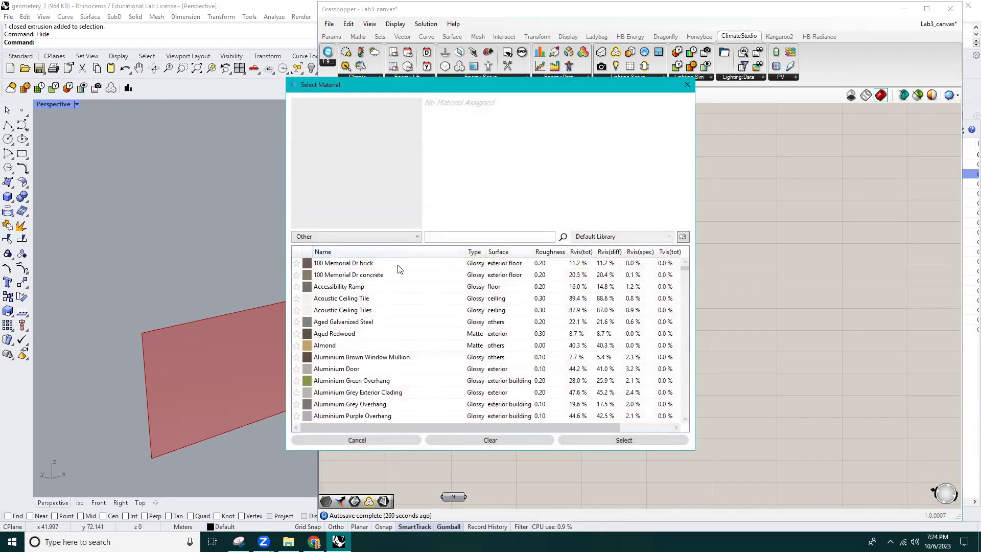
{"action": "left_click", "coordinate": [451, 237]}
{"action": "type", "text": "asf"}
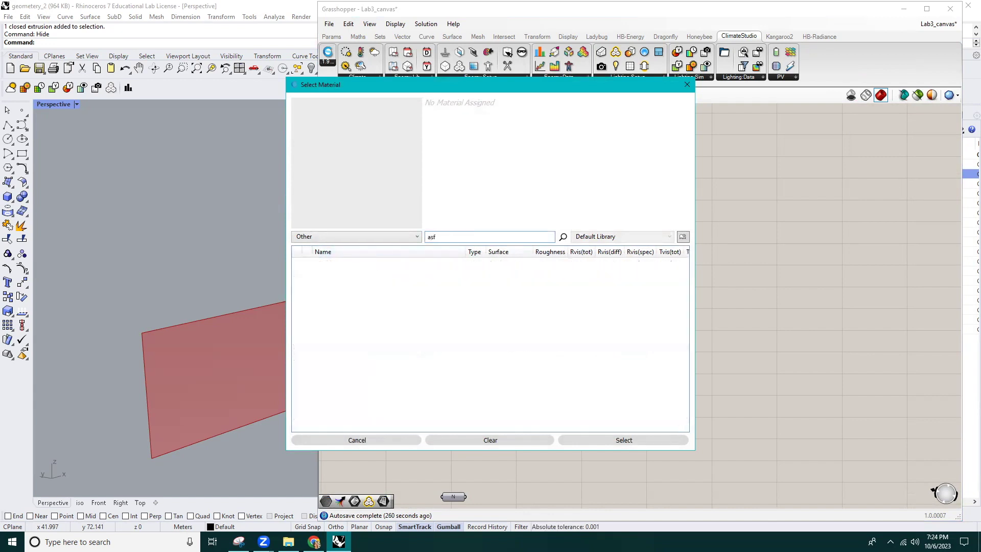
{"action": "key", "text": "BackSpace"}
{"action": "key", "text": "BackSpace"}
{"action": "key", "text": "BackSpace"}
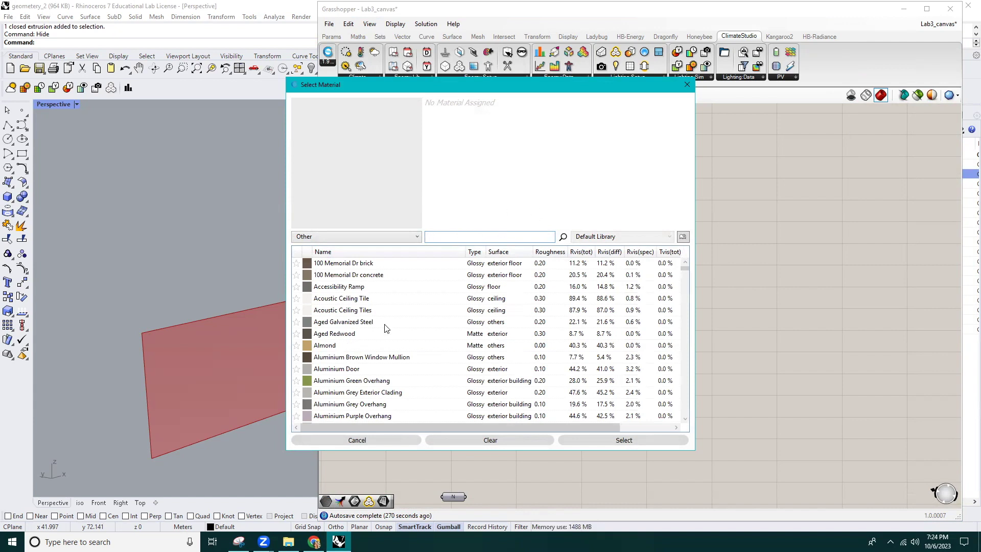
Assign the matte Asphalt material from the Default Library to the lighting material component
{"action": "scroll", "coordinate": [387, 382], "scroll_direction": "down", "scroll_amount": 4}
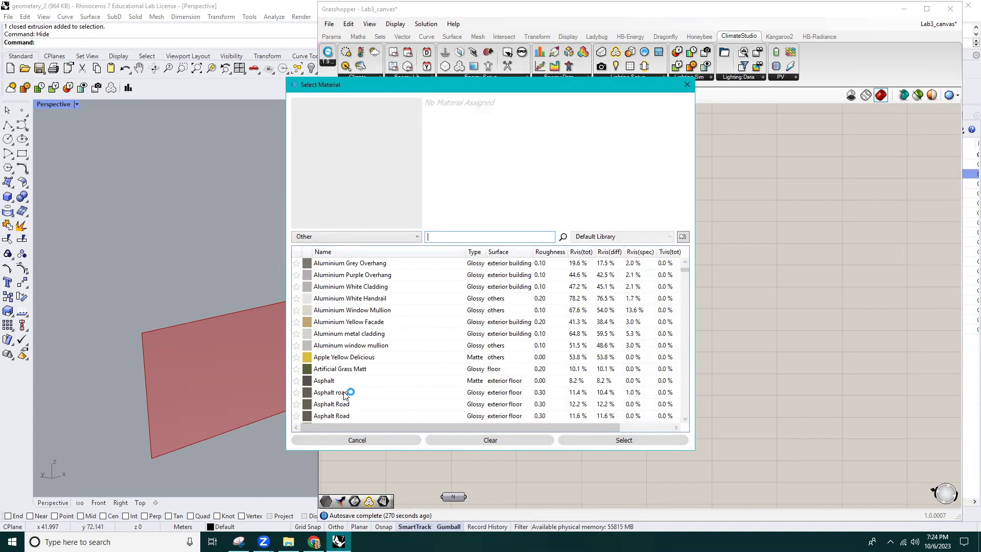
{"action": "left_click", "coordinate": [327, 381]}
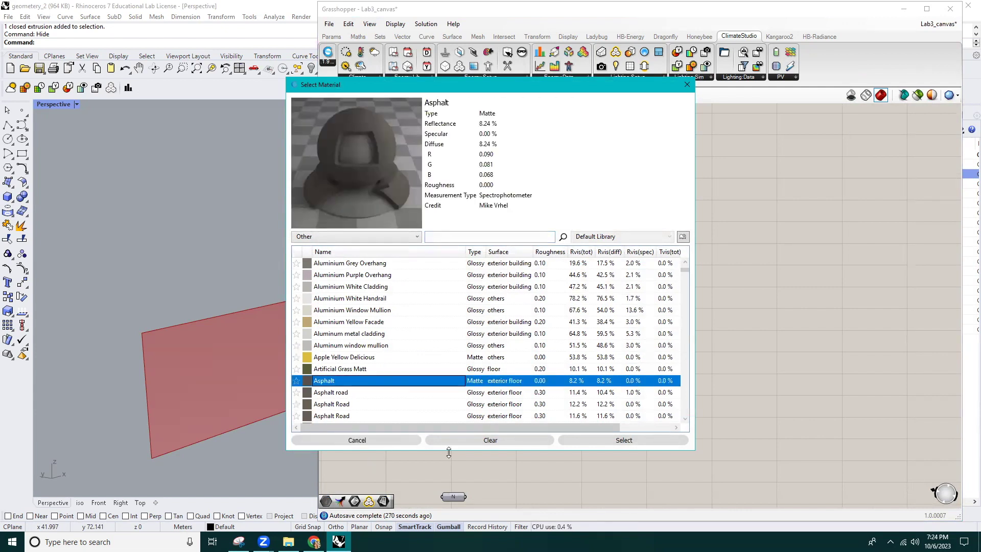
{"action": "left_click", "coordinate": [614, 440]}
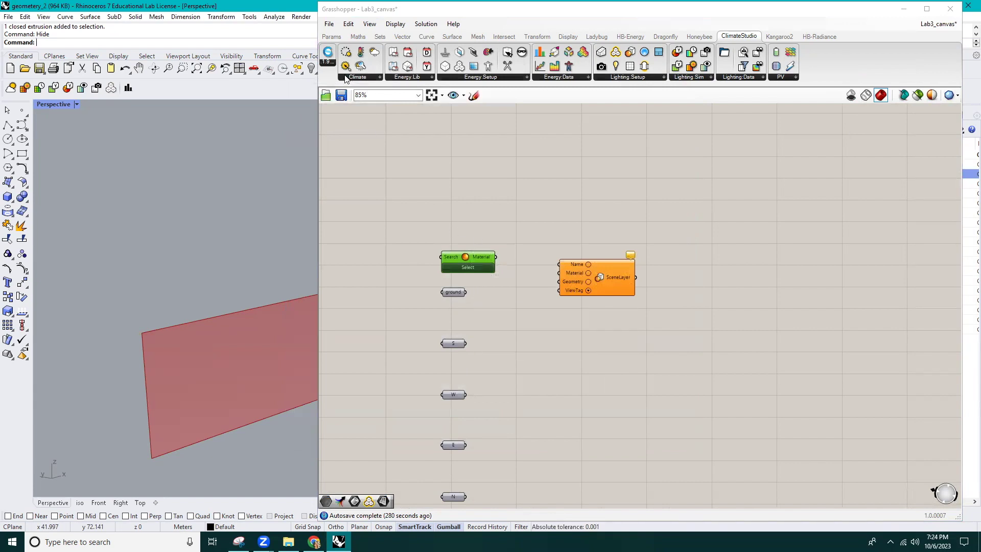
Add a panel containing the text "ground", shrink it and place it just above the lighting material component
{"action": "left_click", "coordinate": [332, 36]}
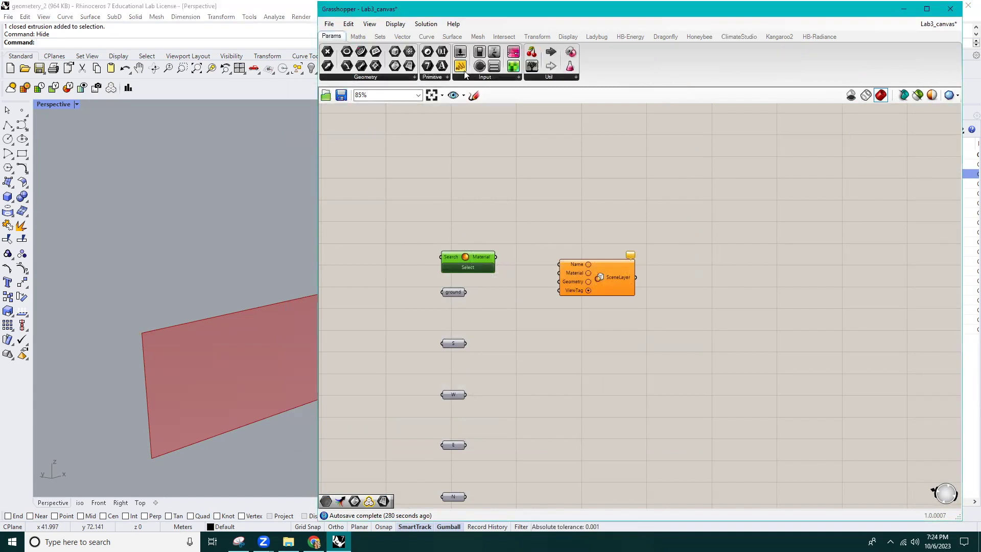
{"action": "left_click", "coordinate": [476, 213]}
{"action": "double_click", "coordinate": [477, 213]}
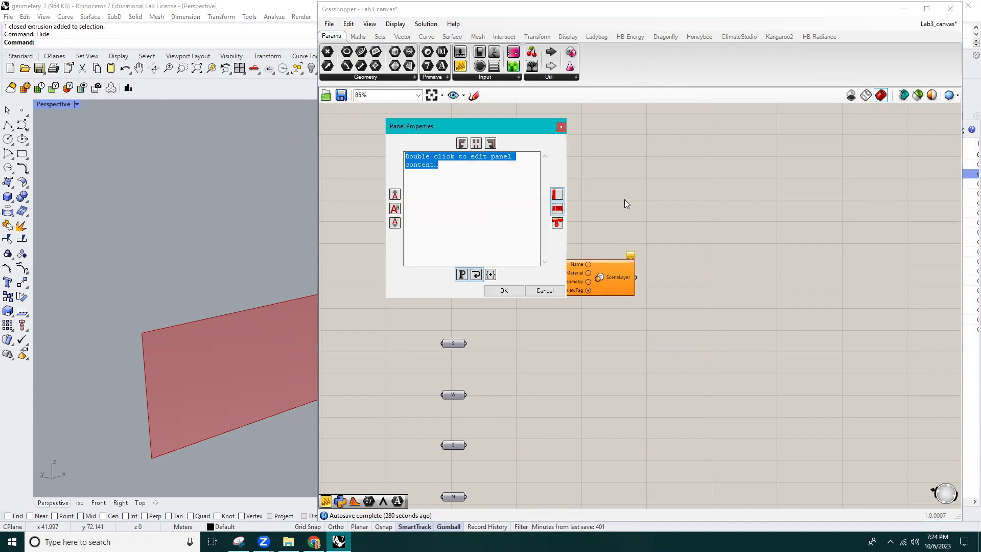
{"action": "type", "text": "ground"}
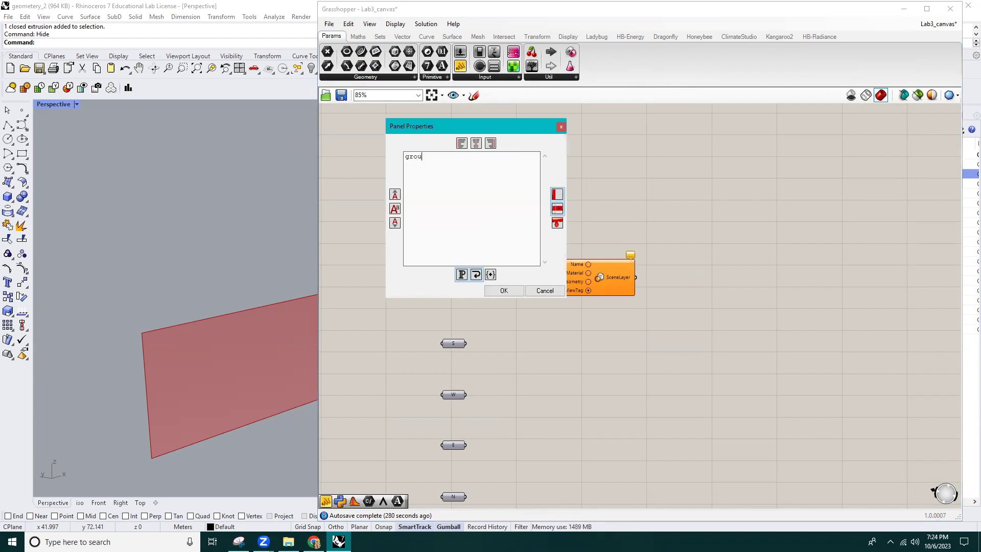
{"action": "left_click", "coordinate": [494, 292]}
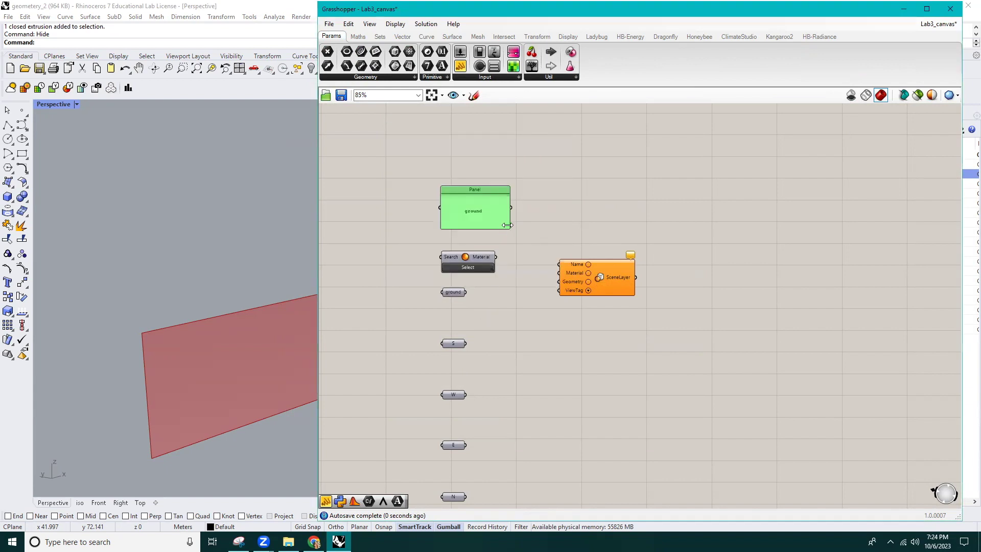
{"action": "left_click_drag", "start_coordinate": [506, 226], "coordinate": [478, 236]}
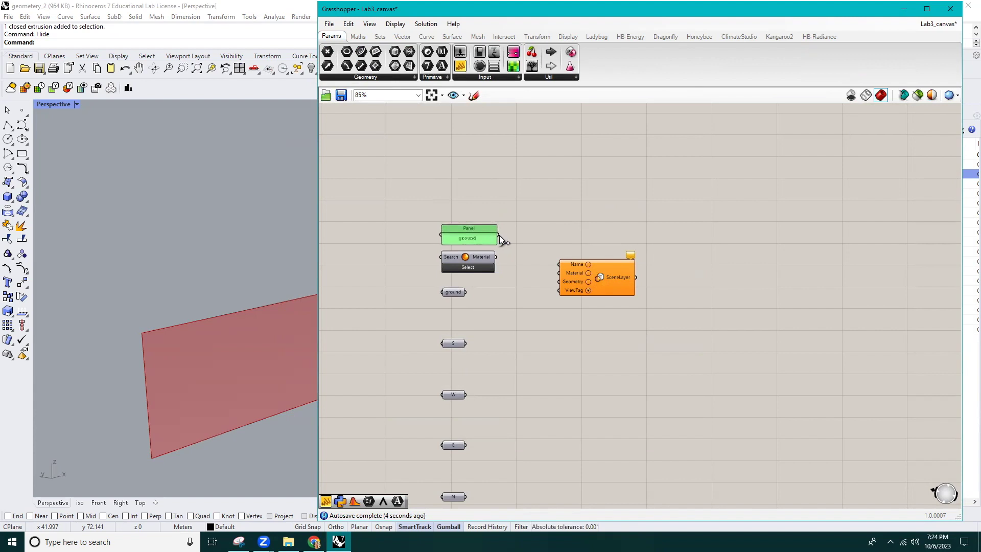
Connect the ground panel, lighting material and ground parameter to the scene layer's Name, Material and Geometry inputs, placing the ground parameter closer to the component
{"action": "left_click_drag", "start_coordinate": [558, 264], "coordinate": [497, 234]}
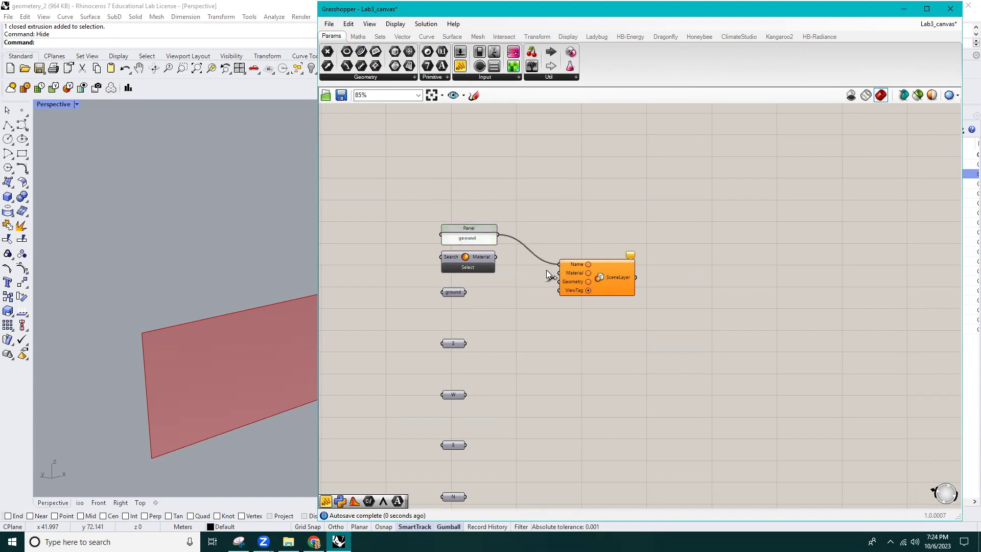
{"action": "scroll", "coordinate": [543, 288], "scroll_direction": "up", "scroll_amount": 1}
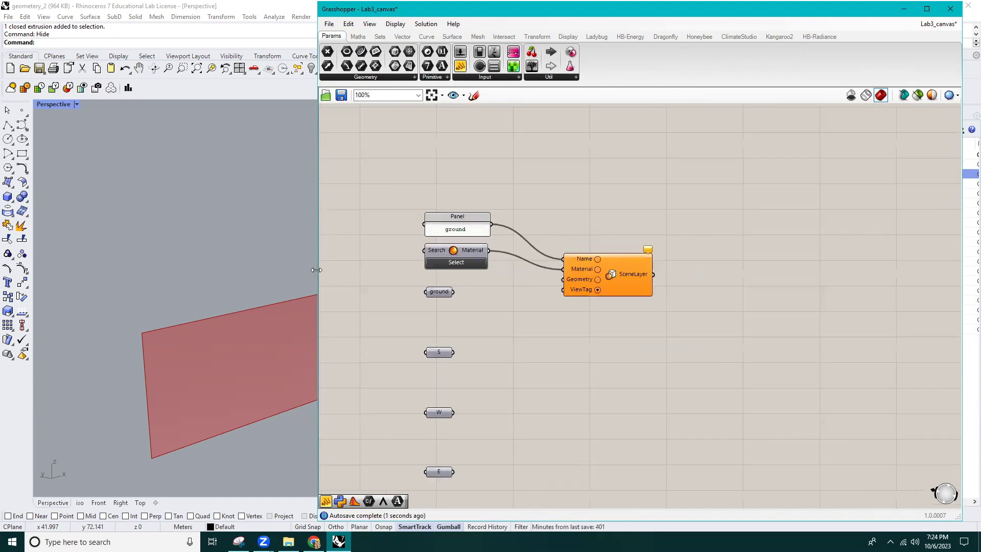
{"action": "left_click_drag", "start_coordinate": [316, 270], "coordinate": [233, 279]}
{"action": "left_click_drag", "start_coordinate": [369, 291], "coordinate": [479, 278]}
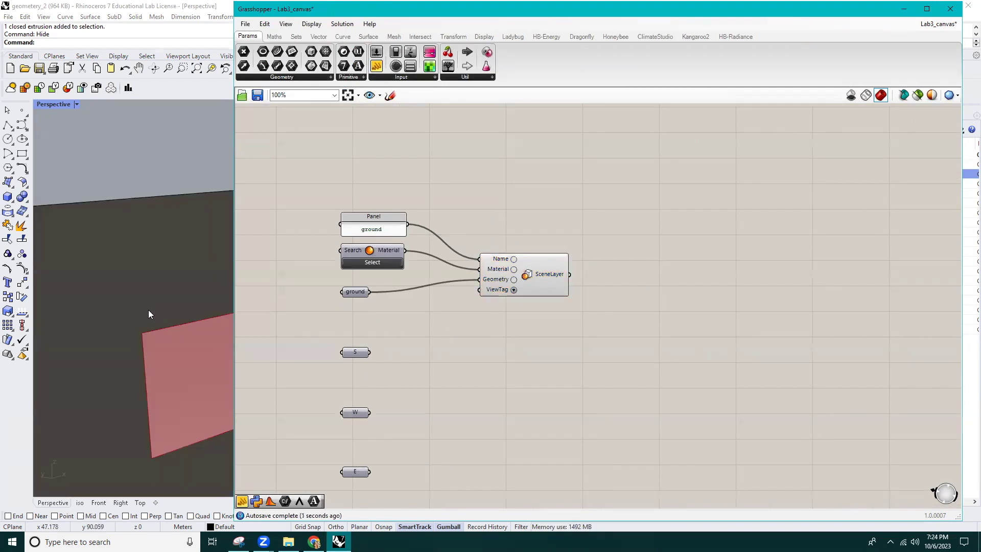
{"action": "scroll", "coordinate": [149, 309], "scroll_direction": "down", "scroll_amount": 4}
{"action": "right_click_drag", "start_coordinate": [197, 318], "coordinate": [141, 398], "text": "shift"}
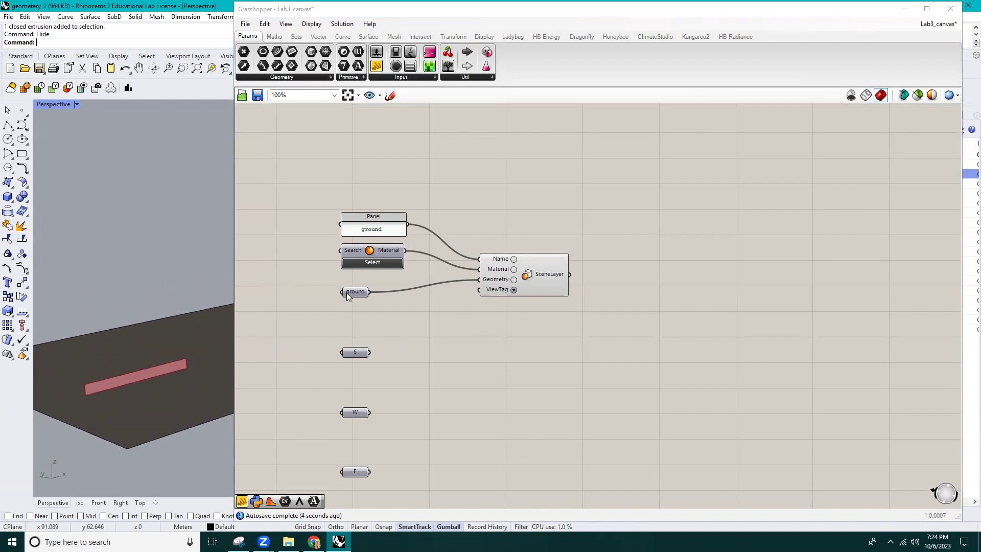
{"action": "left_click_drag", "start_coordinate": [351, 290], "coordinate": [384, 282]}
Place a copy of the ground panel above the S parameter and change its text to "south"
{"action": "left_click", "coordinate": [375, 229]}
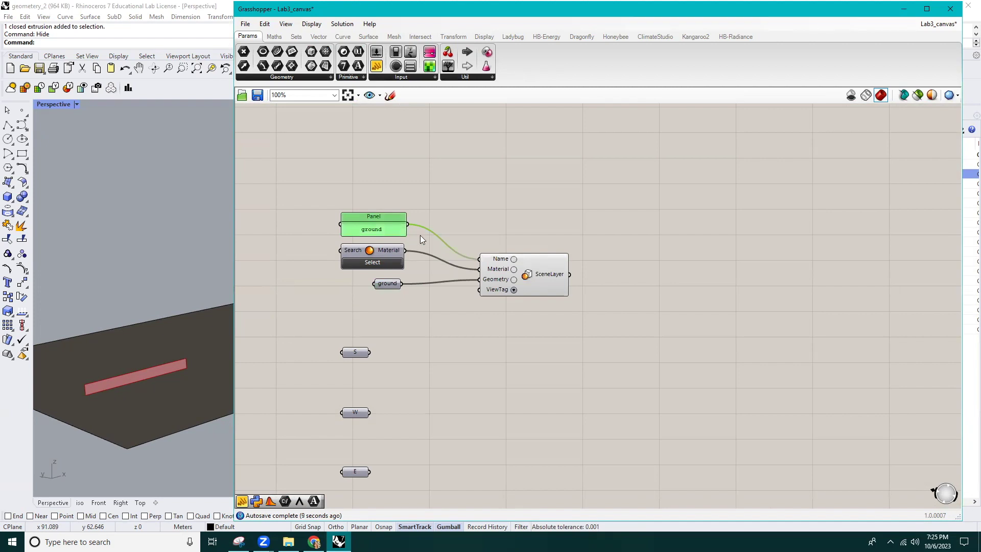
{"action": "key", "text": "ctrl+v"}
{"action": "double_click", "coordinate": [386, 331]}
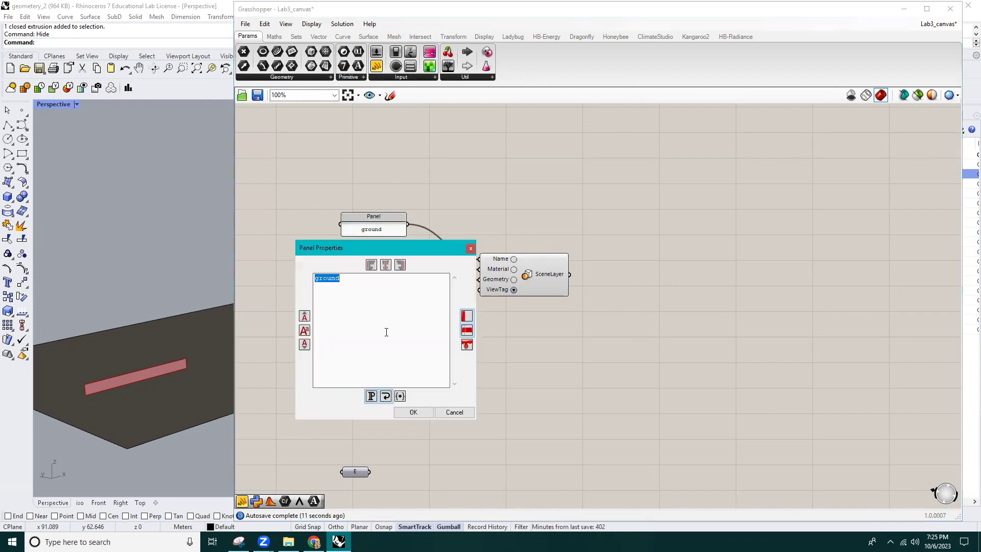
{"action": "type", "text": "south"}
{"action": "left_click", "coordinate": [416, 410]}
Place a copy of the south panel above the W parameter and change its text to "west"
{"action": "left_click_drag", "start_coordinate": [385, 331], "coordinate": [381, 386], "text": "alt"}
{"action": "double_click", "coordinate": [381, 386]}
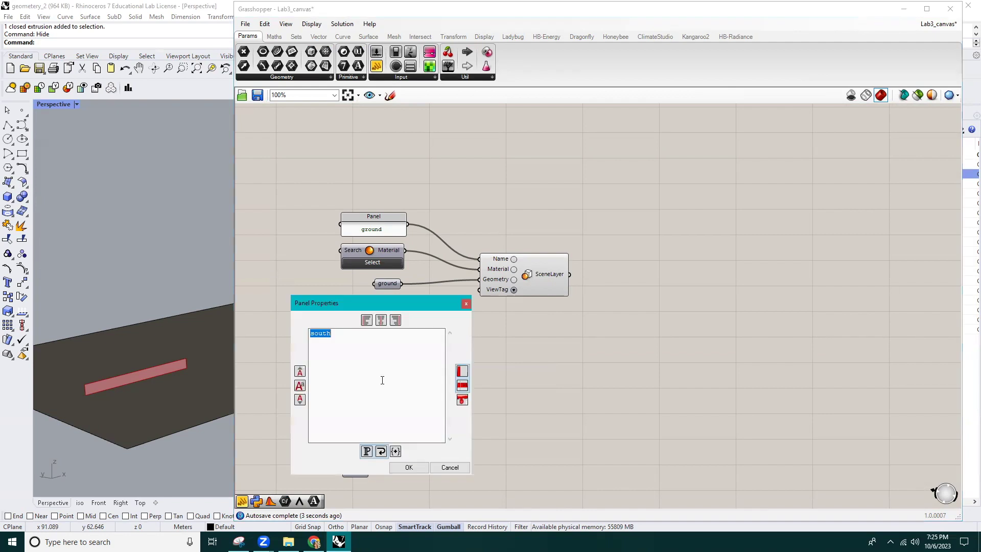
{"action": "type", "text": "wea"}
{"action": "type", "text": "t"}
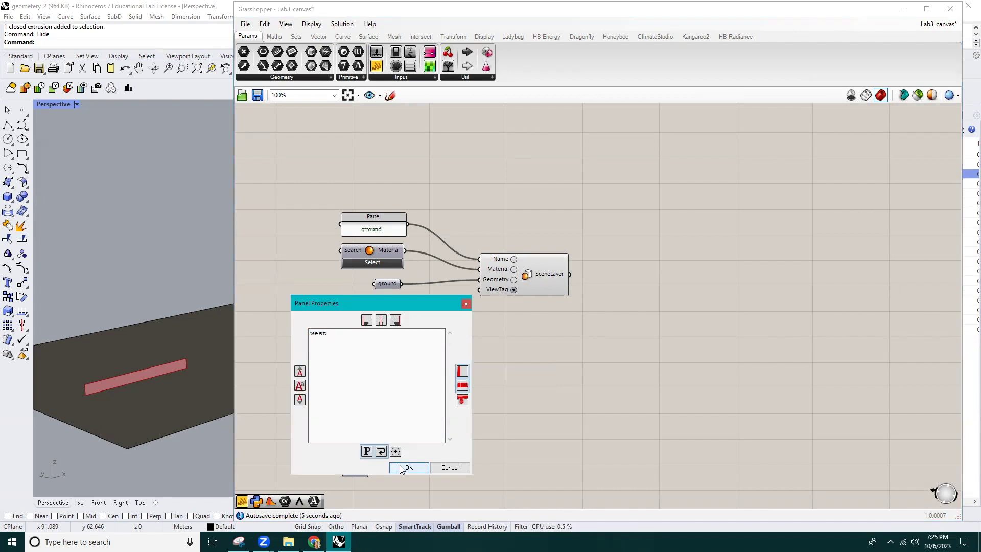
{"action": "left_click", "coordinate": [409, 467]}
Reduce the height of the south and west panels and place a copy reading "East" above the E parameter
{"action": "right_click_drag", "start_coordinate": [398, 364], "coordinate": [427, 270]}
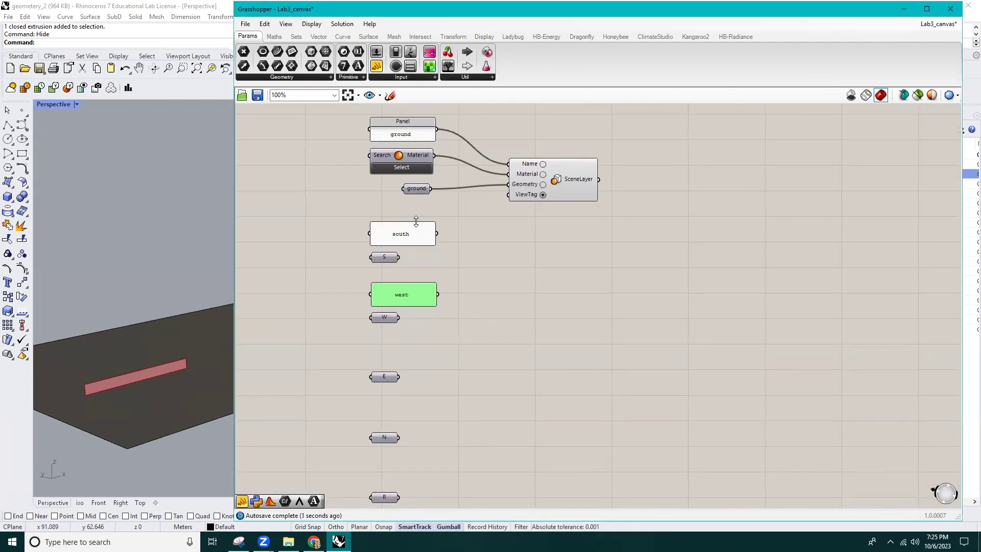
{"action": "left_click_drag", "start_coordinate": [417, 226], "coordinate": [418, 234]}
{"action": "left_click_drag", "start_coordinate": [418, 283], "coordinate": [417, 292]}
{"action": "key", "text": "ctrl+c"}
{"action": "key", "text": "ctrl+v"}
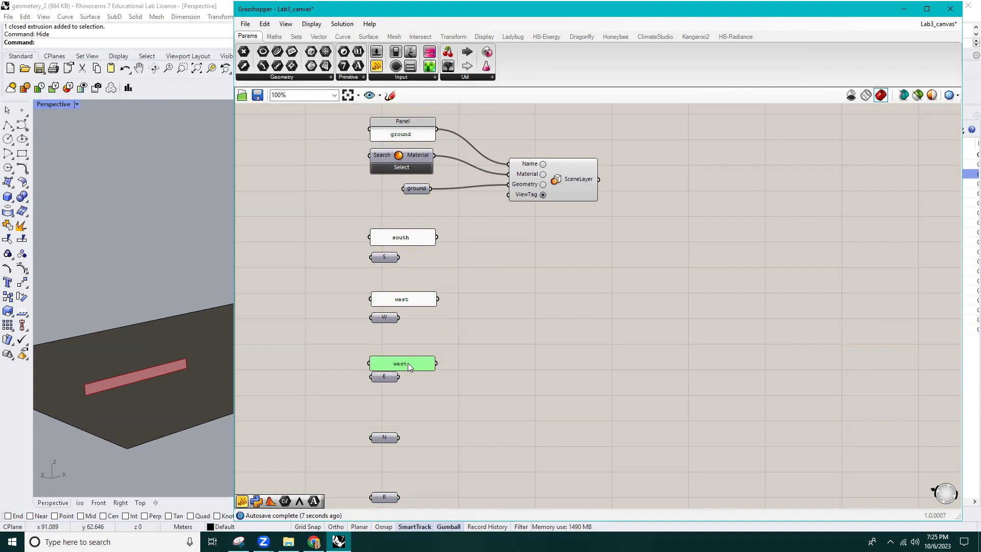
{"action": "double_click", "coordinate": [408, 363]}
{"action": "type", "text": "e"}
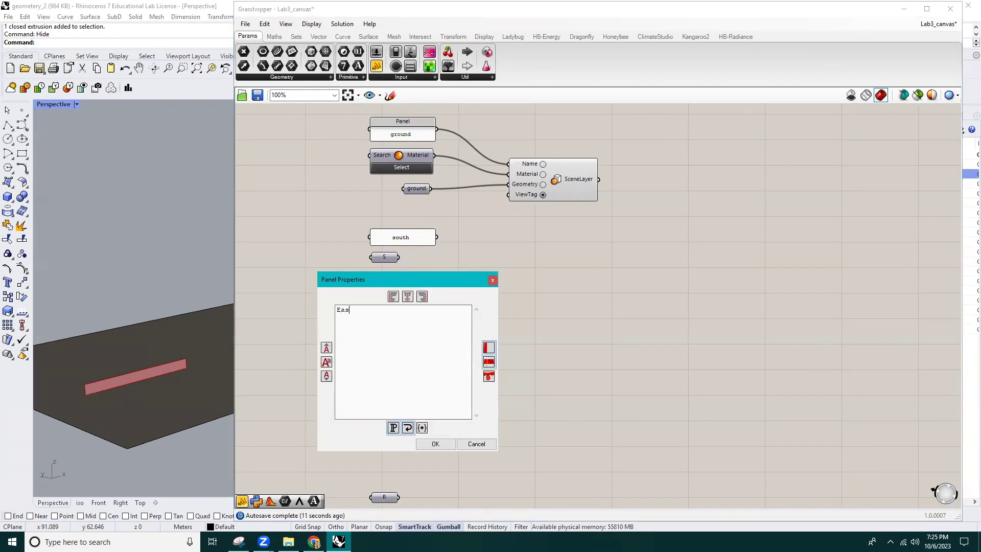
{"action": "left_click", "coordinate": [435, 444]}
Place a copy of the East panel above the N parameter and change its text to "North"
{"action": "left_click_drag", "start_coordinate": [415, 364], "coordinate": [414, 422]}
{"action": "double_click", "coordinate": [414, 422]}
{"action": "type", "text": "N"}
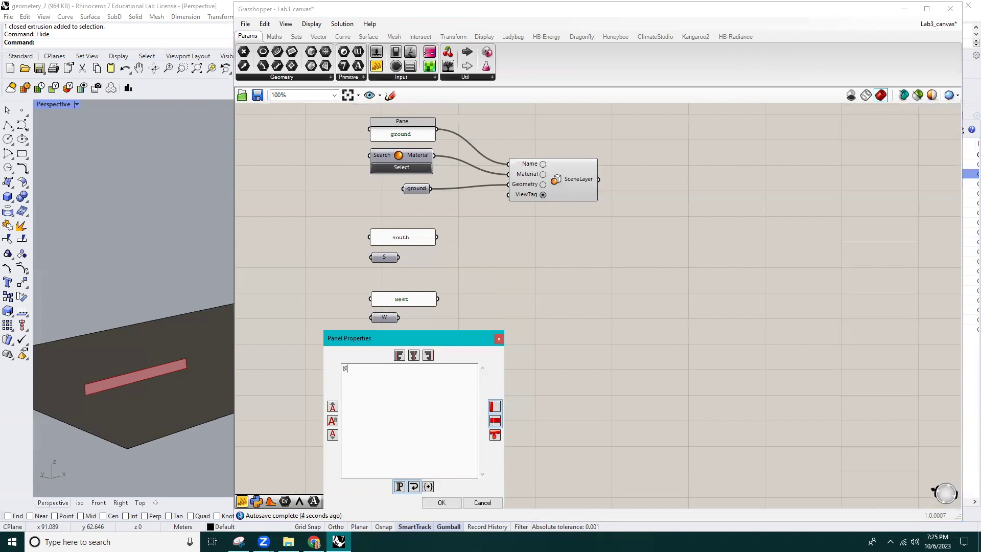
{"action": "type", "text": "orth"}
{"action": "left_click", "coordinate": [441, 503]}
Place a copy of the North panel above the R parameter and change its text to "Roof"
{"action": "right_click_drag", "start_coordinate": [445, 462], "coordinate": [438, 346]}
{"action": "left_click_drag", "start_coordinate": [414, 318], "coordinate": [407, 373], "text": "alt"}
{"action": "double_click", "coordinate": [407, 374]}
{"action": "type", "text": "Roof"}
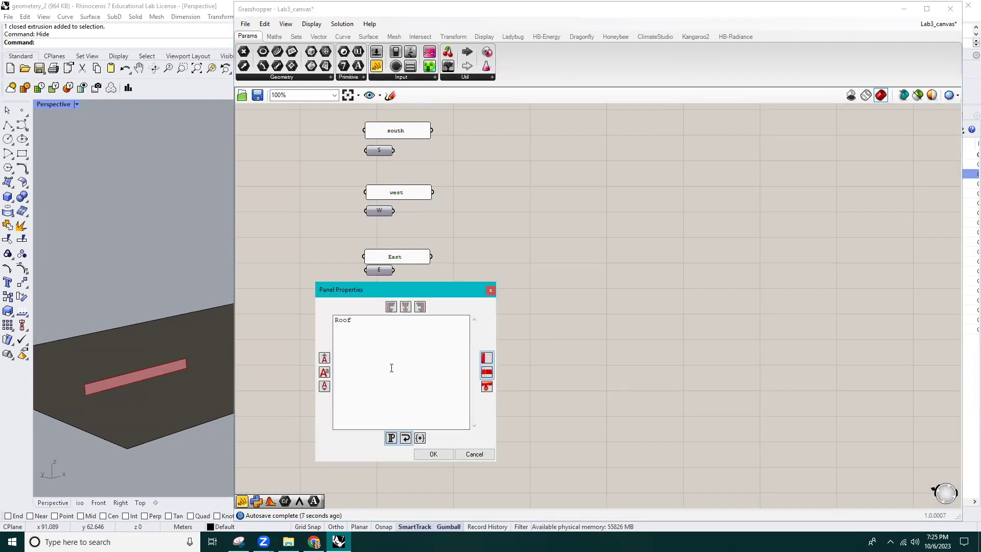
{"action": "left_click", "coordinate": [431, 455]}
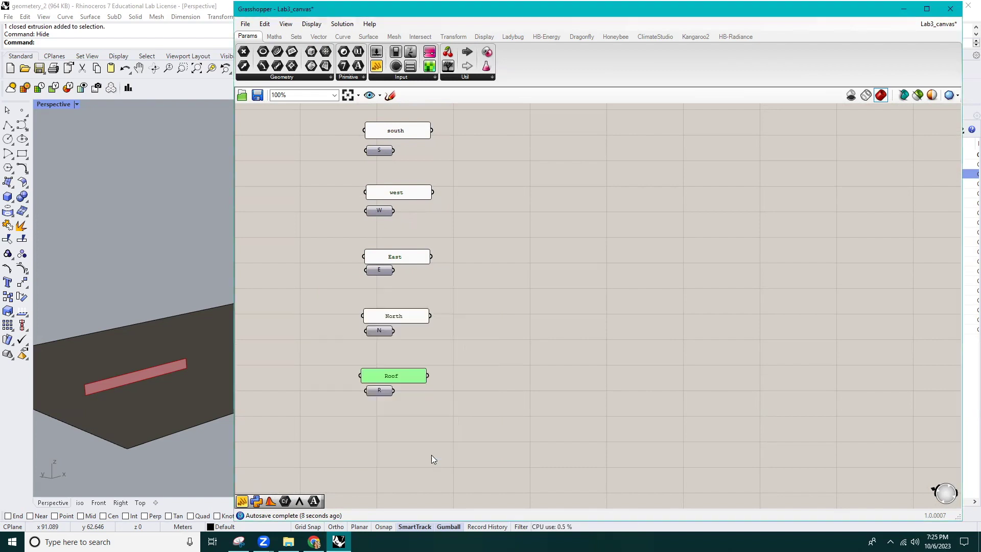
{"action": "left_click", "coordinate": [465, 370]}
Add a Construct CS SceneLayer component beside the south panel and make four copies of it
{"action": "scroll", "coordinate": [464, 370], "scroll_direction": "down", "scroll_amount": 1}
{"action": "right_click_drag", "start_coordinate": [482, 309], "coordinate": [452, 422]}
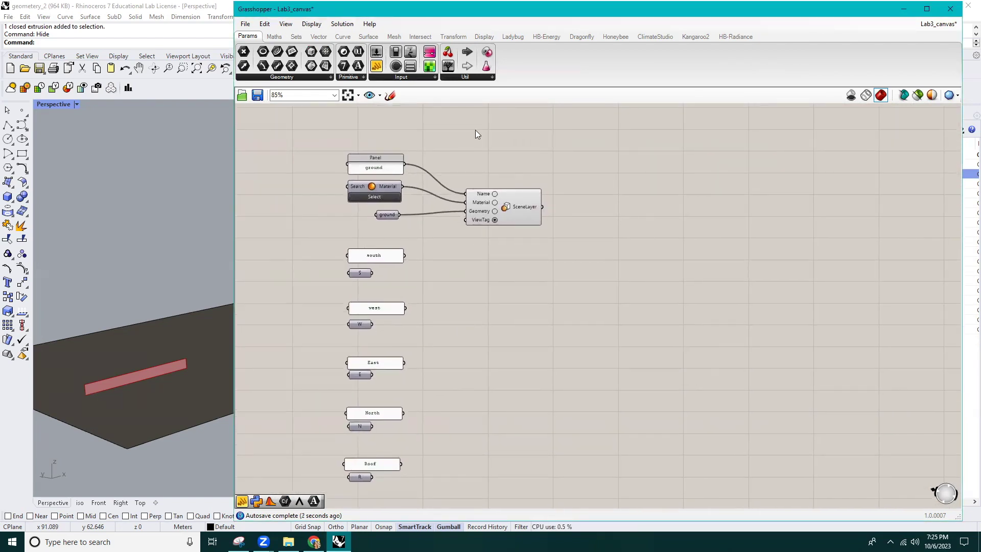
{"action": "left_click", "coordinate": [651, 36]}
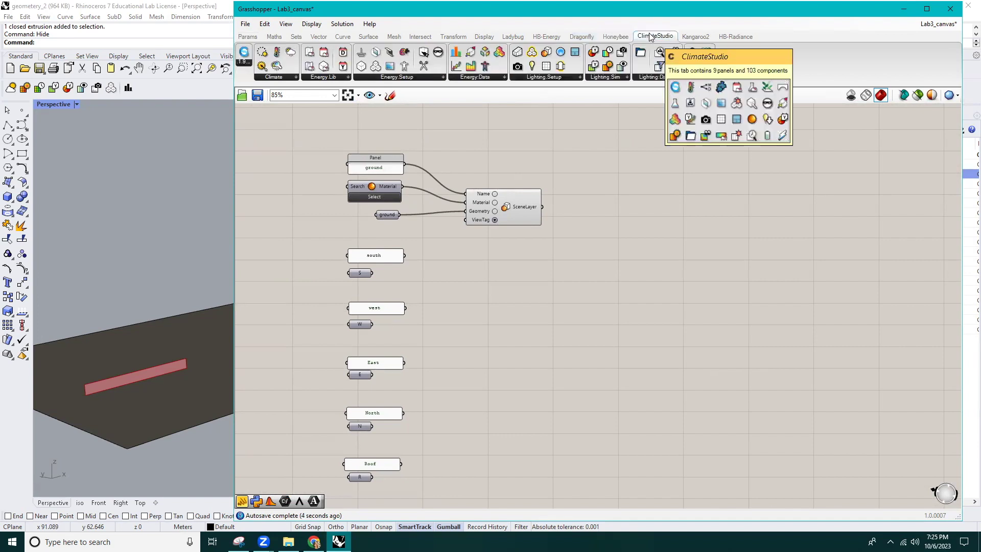
{"action": "left_click_drag", "start_coordinate": [546, 51], "coordinate": [508, 258]}
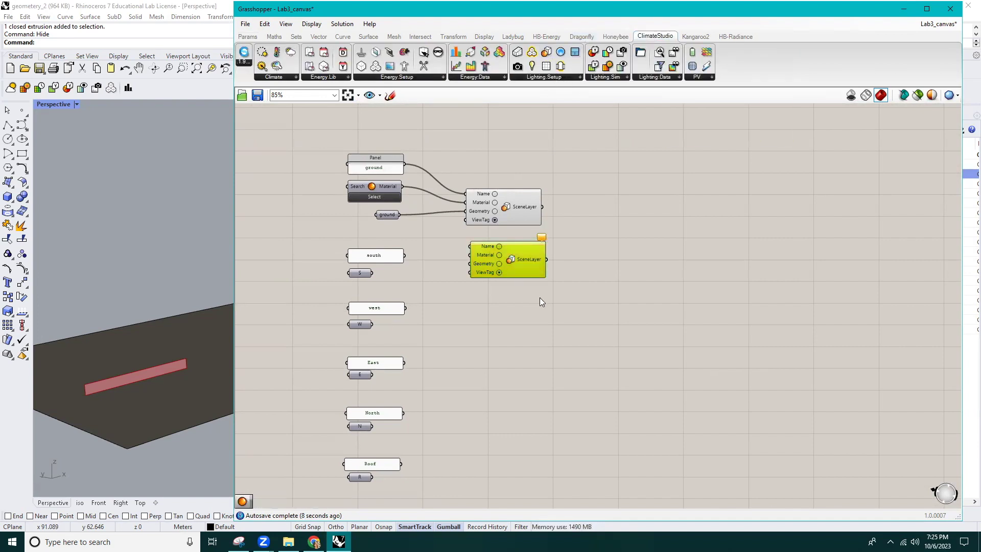
{"action": "key", "text": "ctrl+c"}
{"action": "key", "text": "ctrl+v"}
{"action": "key", "text": "ctrl+v"}
{"action": "key", "text": "ctrl+v"}
{"action": "key", "text": "ctrl+v"}
Move one scene layer component beside the Roof panel, then align and evenly distribute all six vertically
{"action": "right_click_drag", "start_coordinate": [544, 310], "coordinate": [543, 278]}
{"action": "left_click_drag", "start_coordinate": [544, 255], "coordinate": [534, 443]}
{"action": "left_click_drag", "start_coordinate": [581, 138], "coordinate": [495, 457]}
{"action": "left_click", "coordinate": [505, 149]}
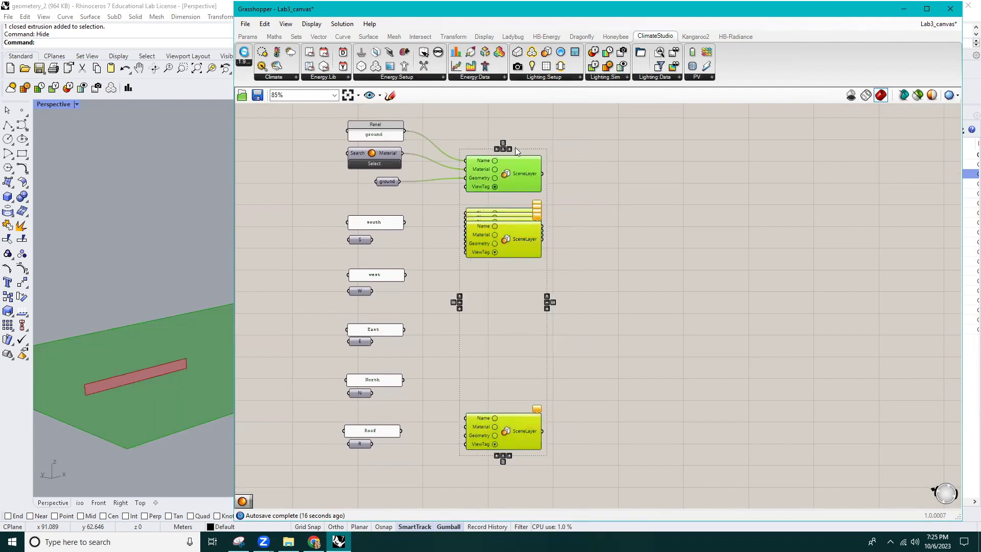
{"action": "left_click", "coordinate": [503, 143]}
{"action": "left_click", "coordinate": [582, 243]}
Space the south panel, S parameter and their scene layer component apart from the ground and west rows
{"action": "scroll", "coordinate": [430, 245], "scroll_direction": "down", "scroll_amount": 2}
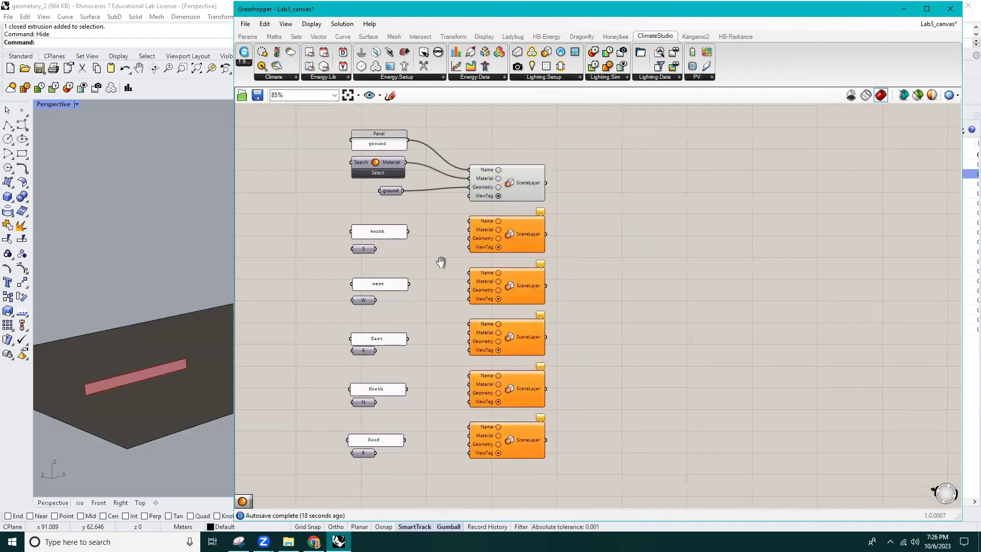
{"action": "right_click_drag", "start_coordinate": [493, 205], "coordinate": [496, 249]}
{"action": "left_click_drag", "start_coordinate": [539, 186], "coordinate": [412, 273]}
{"action": "left_click_drag", "start_coordinate": [531, 253], "coordinate": [538, 204]}
{"action": "left_click_drag", "start_coordinate": [414, 318], "coordinate": [543, 259]}
{"action": "left_click_drag", "start_coordinate": [543, 312], "coordinate": [545, 275]}
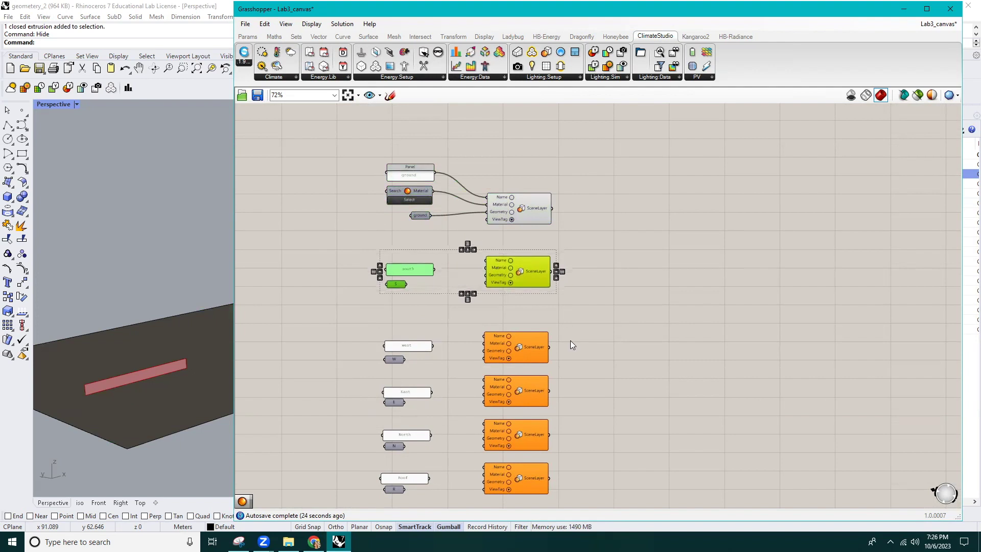
Move the East row, and the North and Roof rows, further down to leave wider gaps between them
{"action": "right_click_drag", "start_coordinate": [582, 285], "coordinate": [581, 209]}
{"action": "left_click_drag", "start_coordinate": [581, 251], "coordinate": [482, 335]}
{"action": "left_click_drag", "start_coordinate": [604, 305], "coordinate": [339, 444]}
{"action": "left_click_drag", "start_coordinate": [541, 411], "coordinate": [540, 437]}
{"action": "left_click_drag", "start_coordinate": [611, 359], "coordinate": [376, 475]}
{"action": "left_click_drag", "start_coordinate": [544, 443], "coordinate": [540, 491]}
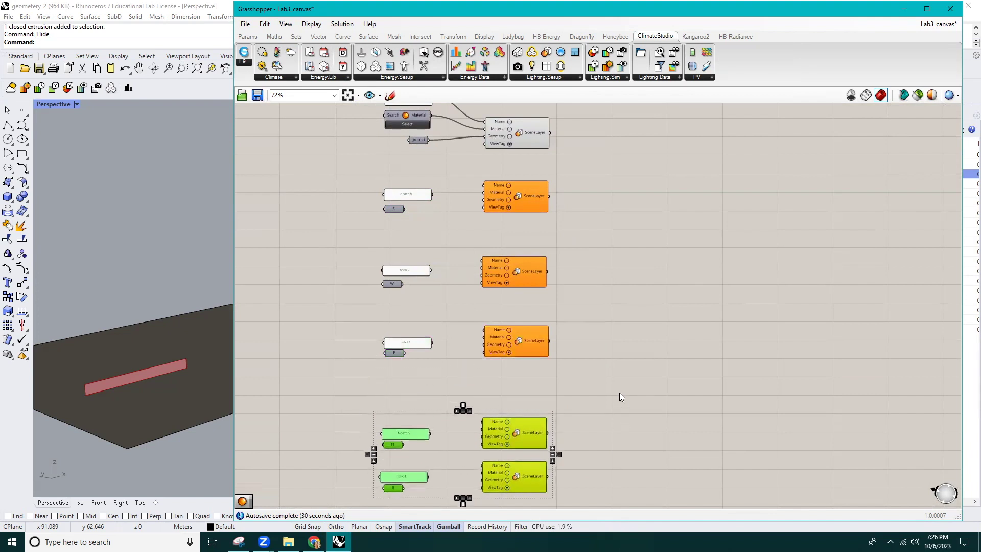
{"action": "left_click", "coordinate": [620, 396]}
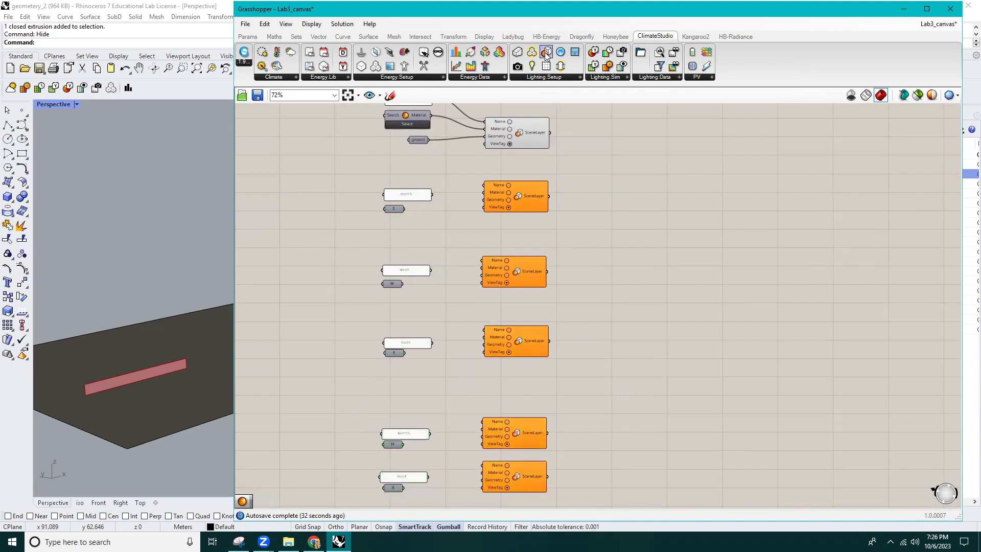
Add a Get CS LightingMaterial component below the south panel and open its material selection
{"action": "left_click", "coordinate": [566, 83]}
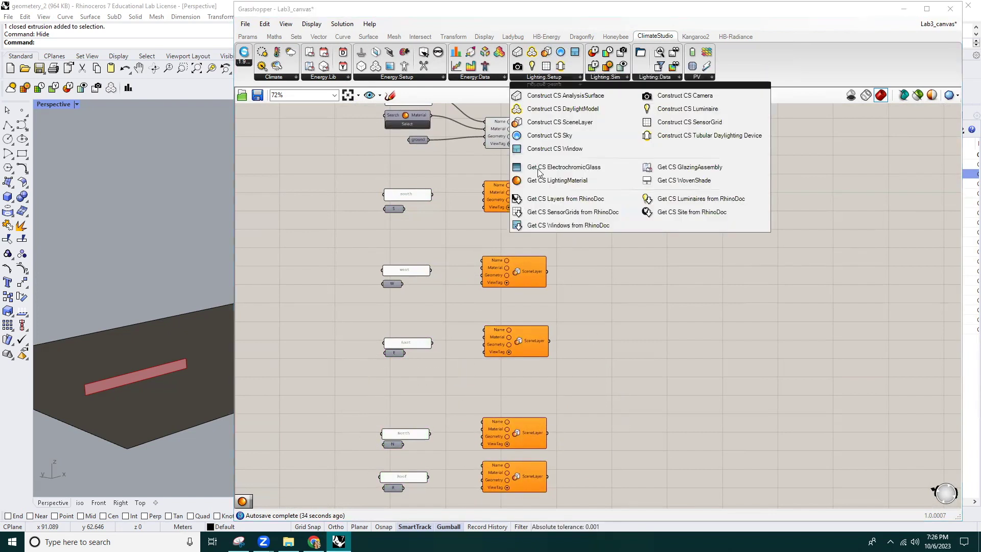
{"action": "left_click_drag", "start_coordinate": [541, 181], "coordinate": [405, 256]}
{"action": "scroll", "coordinate": [422, 202], "scroll_direction": "up", "scroll_amount": 3}
{"action": "left_click", "coordinate": [400, 235]}
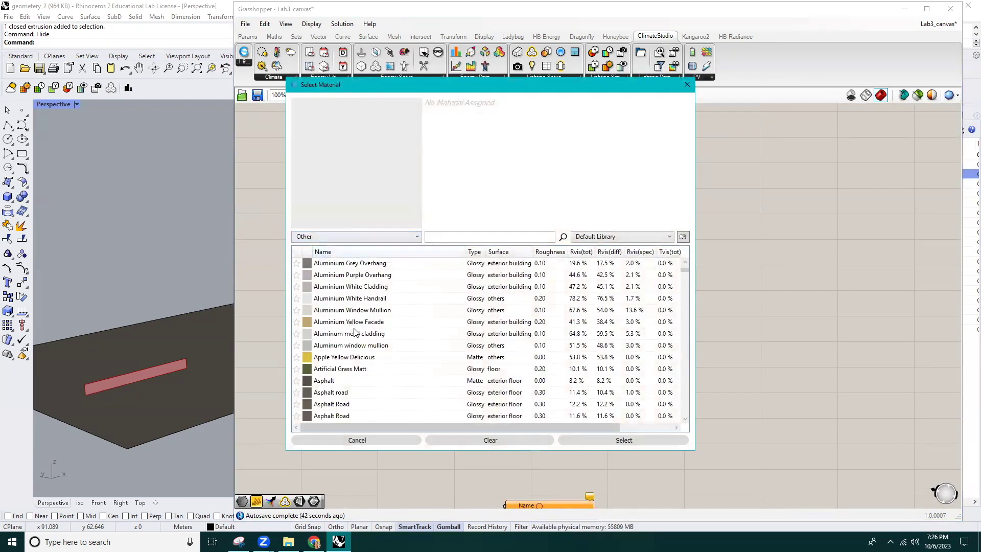
Search the Default Library for "wall" and assign the glossy White wall material to the south lighting material component
{"action": "scroll", "coordinate": [351, 391], "scroll_direction": "down", "scroll_amount": 10}
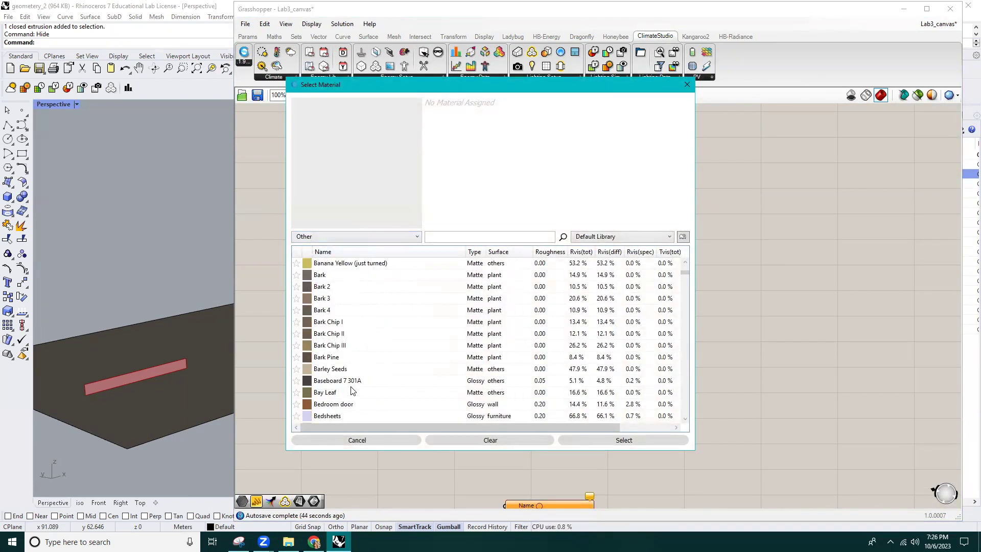
{"action": "scroll", "coordinate": [351, 391], "scroll_direction": "down", "scroll_amount": 4}
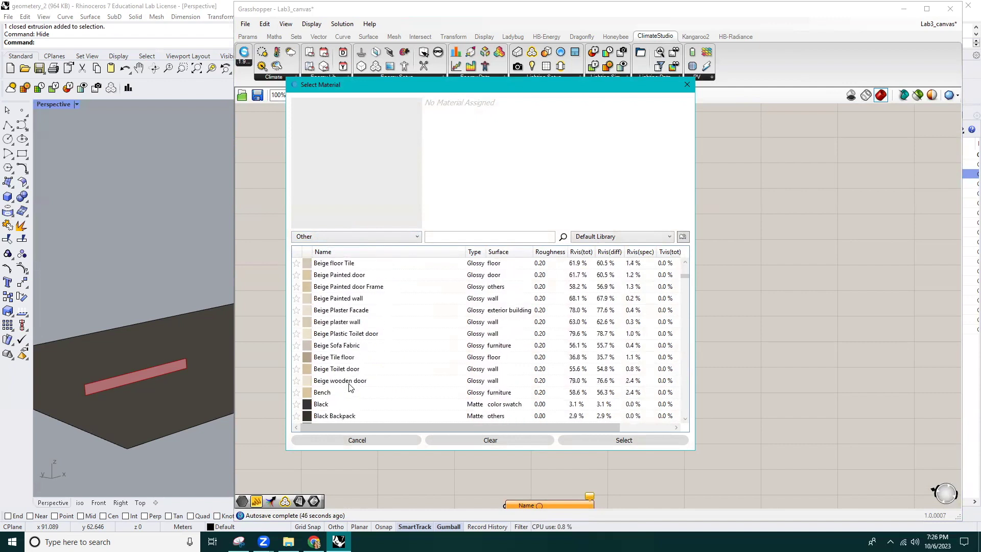
{"action": "left_click", "coordinate": [458, 236]}
{"action": "type", "text": "whi"}
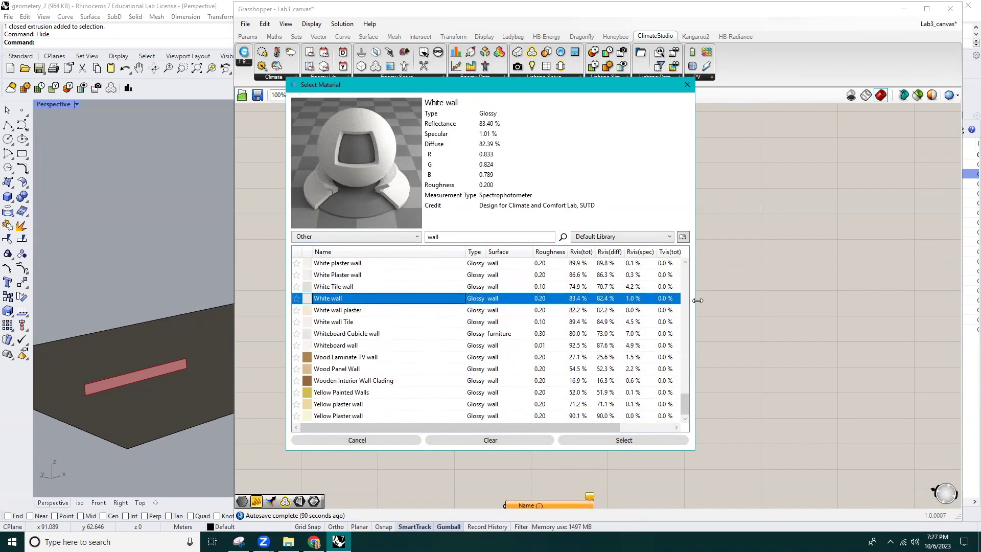
{"action": "left_click_drag", "start_coordinate": [698, 300], "coordinate": [869, 301]}
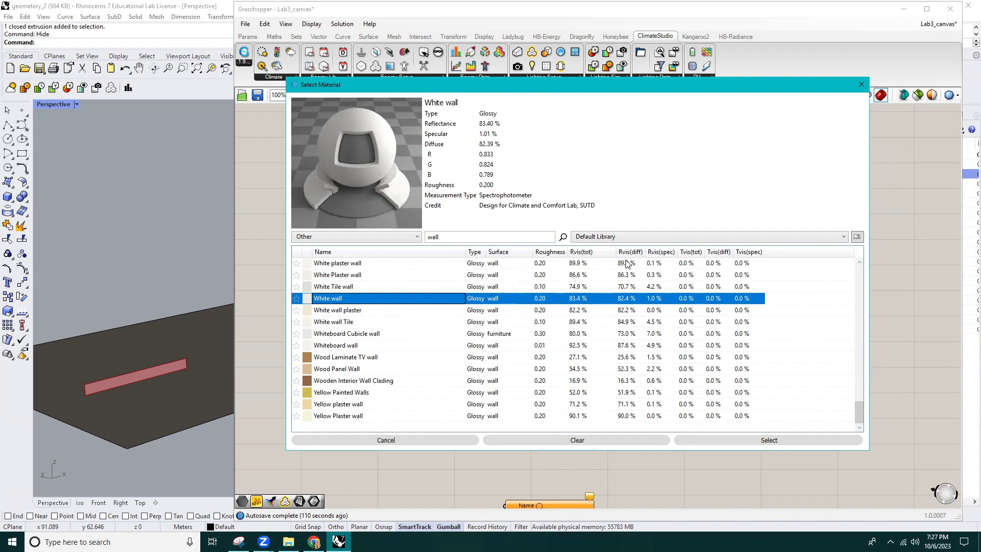
{"action": "left_click", "coordinate": [758, 440]}
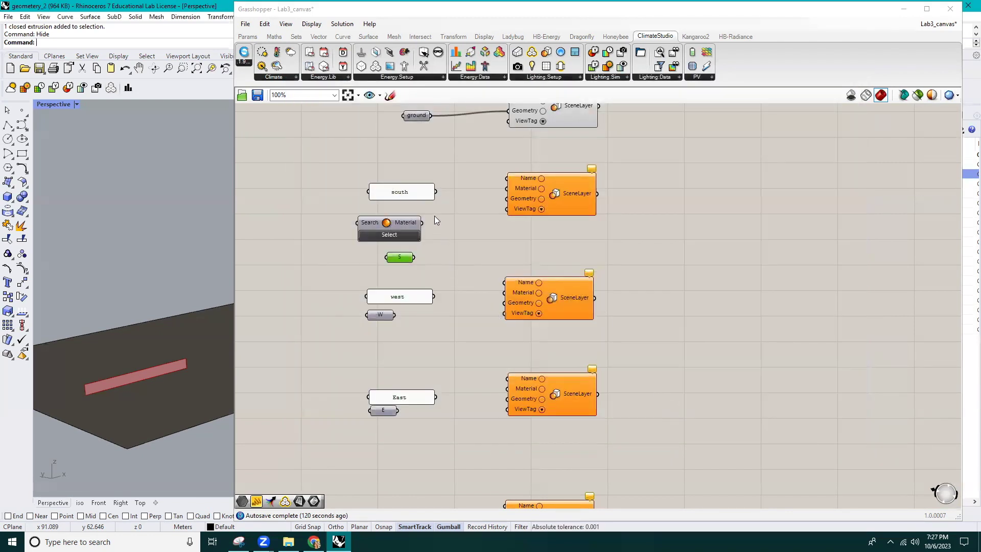
Arrange the lighting material component directly under the south panel with the S parameter just below it
{"action": "right_click_drag", "start_coordinate": [438, 256], "coordinate": [436, 285]}
{"action": "left_click_drag", "start_coordinate": [409, 289], "coordinate": [420, 275]}
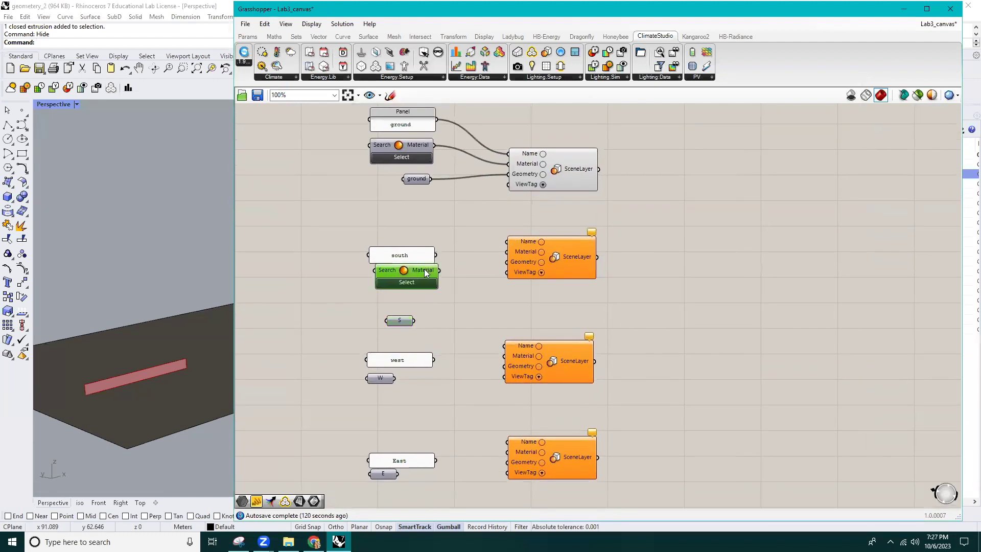
{"action": "left_click_drag", "start_coordinate": [401, 319], "coordinate": [401, 382]}
Place a copy of the White wall material component between the west panel and W parameter, and lower the E parameter
{"action": "key", "text": "ctrl+c"}
{"action": "key", "text": "ctrl+v"}
{"action": "right_click_drag", "start_coordinate": [388, 474], "coordinate": [383, 339]}
{"action": "left_click_drag", "start_coordinate": [384, 338], "coordinate": [387, 364]}
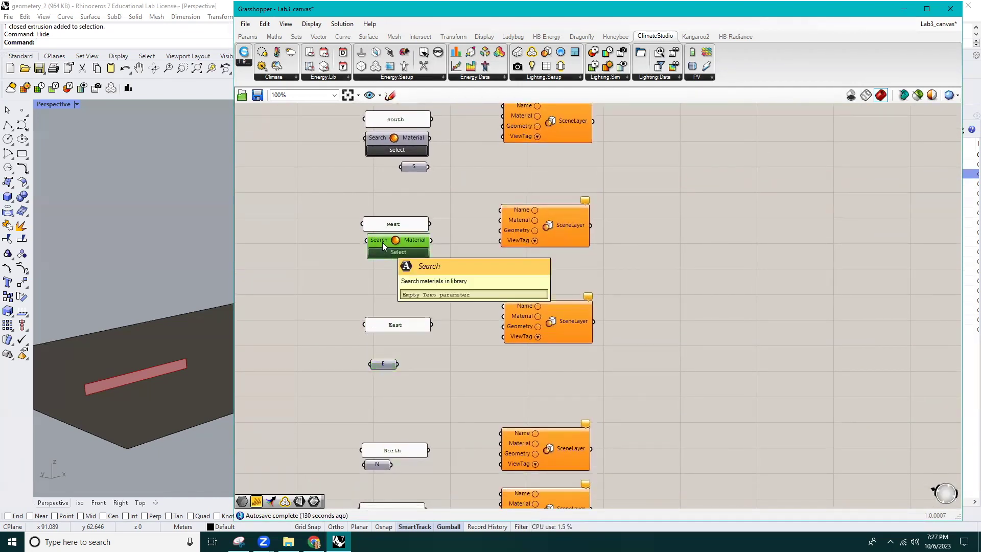
Place copies of the White wall material component under the East panel and under the North panel
{"action": "key", "text": "ctrl+c"}
{"action": "key", "text": "ctrl+v"}
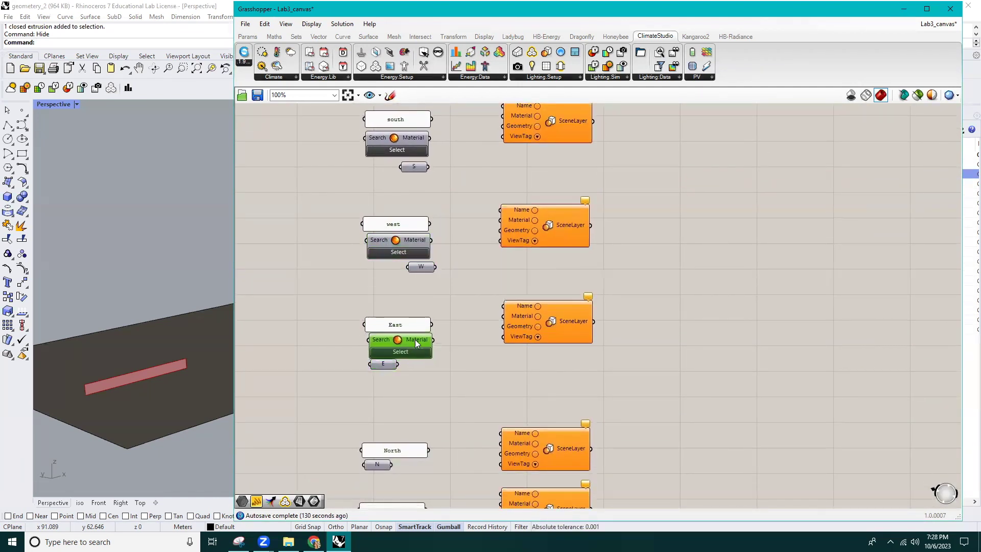
{"action": "key", "text": "ctrl+v"}
{"action": "right_click_drag", "start_coordinate": [423, 346], "coordinate": [413, 216]}
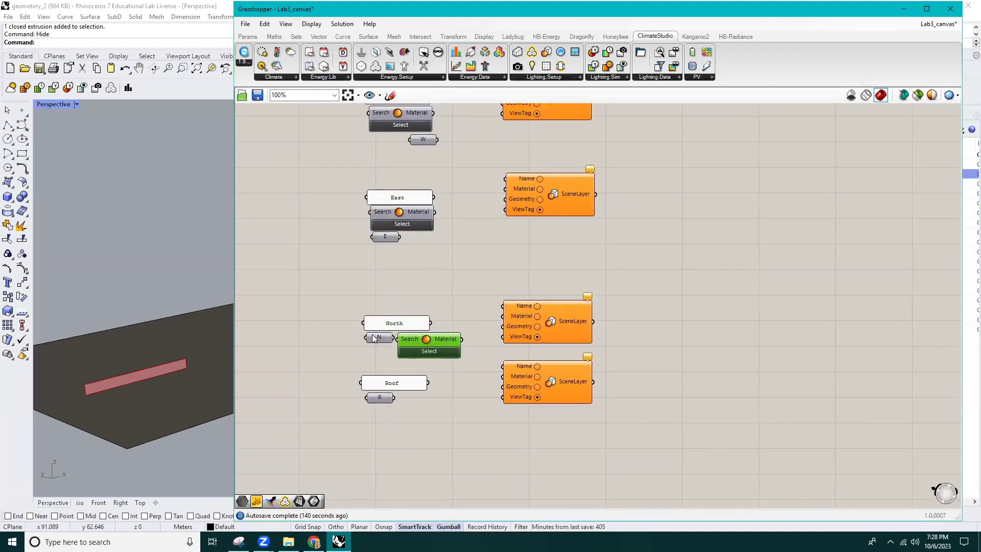
Move the Roof row further down and place a copy of the White wall material component beneath its panel
{"action": "left_click_drag", "start_coordinate": [642, 378], "coordinate": [389, 427]}
{"action": "left_click_drag", "start_coordinate": [548, 391], "coordinate": [552, 455]}
{"action": "right_click_drag", "start_coordinate": [517, 279], "coordinate": [516, 141]}
{"action": "left_click", "coordinate": [435, 199]}
{"action": "key", "text": "ctrl+c"}
{"action": "key", "text": "ctrl+v"}
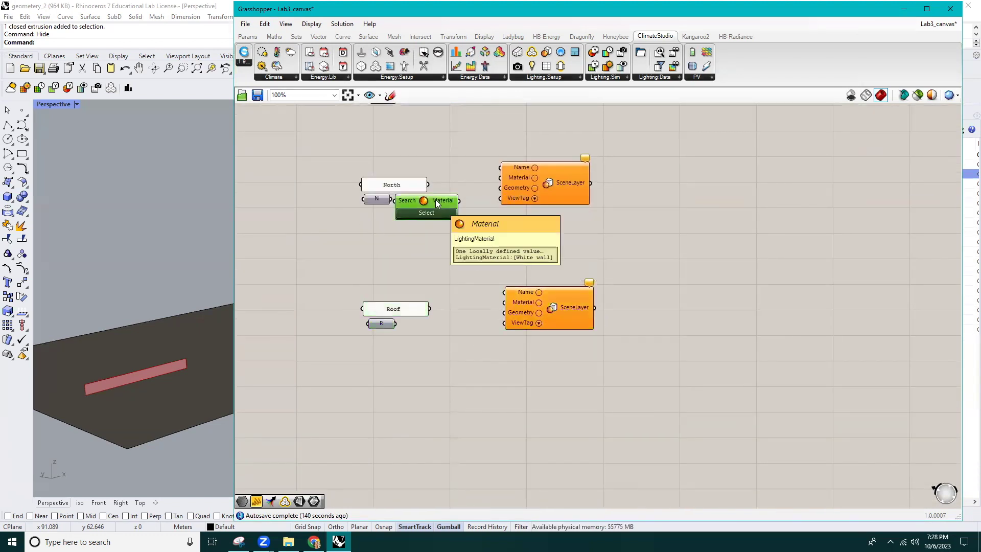
{"action": "left_click", "coordinate": [485, 369]}
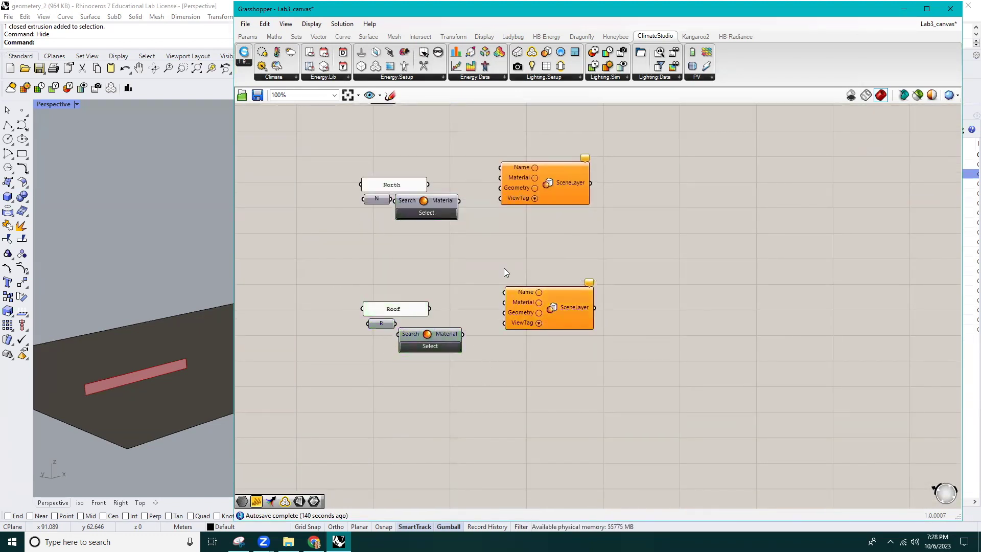
Connect the south panel, its White wall material and the S parameter to the south SceneLayer's Name, Material and Geometry inputs
{"action": "scroll", "coordinate": [501, 435], "scroll_direction": "down", "scroll_amount": 3}
{"action": "scroll", "coordinate": [475, 229], "scroll_direction": "up", "scroll_amount": 3}
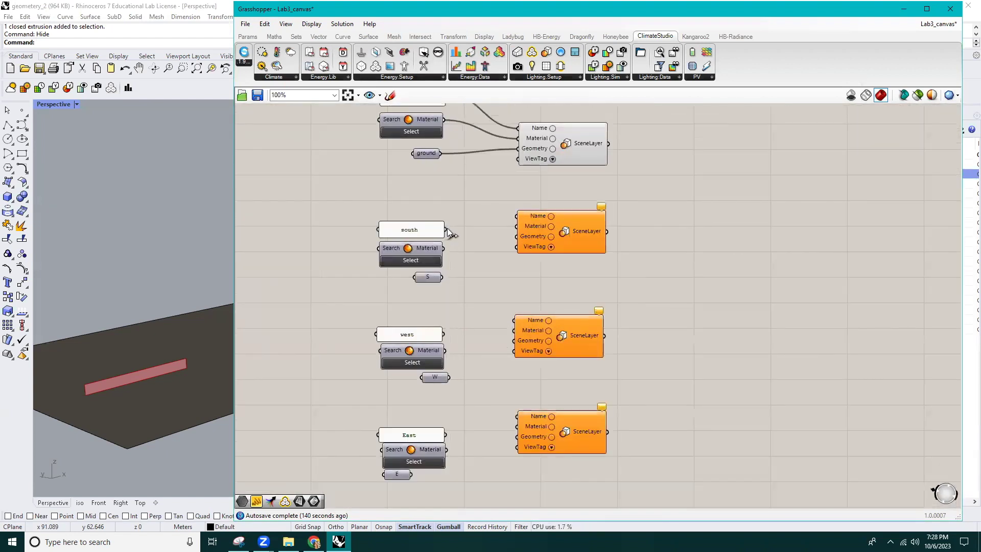
{"action": "left_click_drag", "start_coordinate": [445, 230], "coordinate": [516, 216]}
{"action": "left_click_drag", "start_coordinate": [444, 248], "coordinate": [516, 236]}
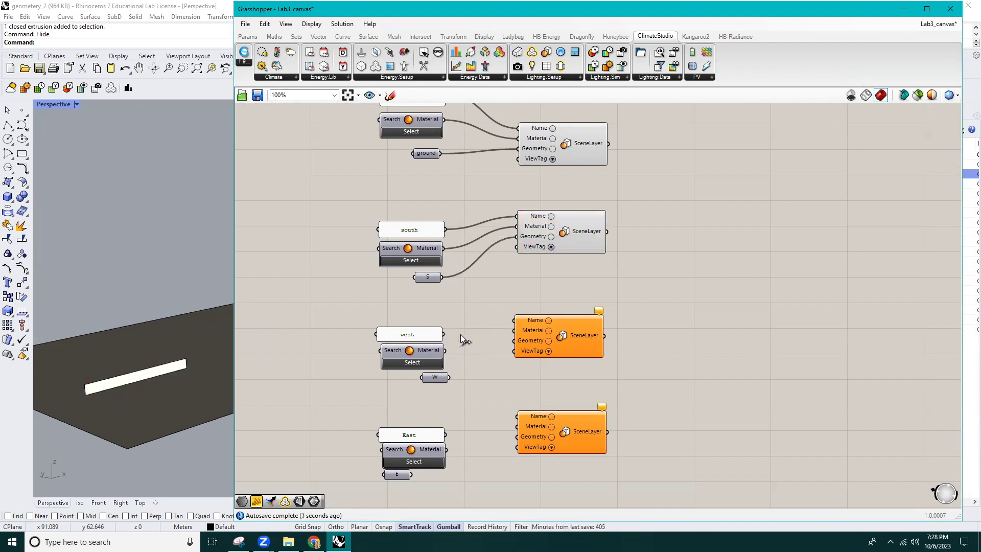
Connect the west panel, its lighting material and the W parameter to the west SceneLayer's Name, Material and Geometry inputs
{"action": "left_click_drag", "start_coordinate": [511, 320], "coordinate": [514, 320]}
{"action": "left_click_drag", "start_coordinate": [449, 353], "coordinate": [504, 332]}
{"action": "left_click_drag", "start_coordinate": [445, 351], "coordinate": [512, 330]}
{"action": "left_click_drag", "start_coordinate": [450, 377], "coordinate": [513, 340]}
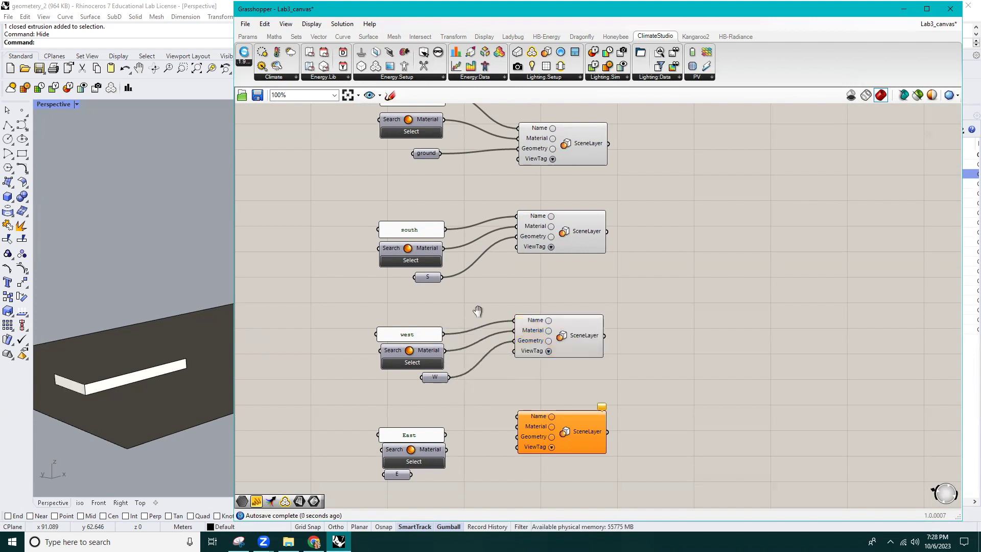
Connect the East panel, its lighting material and the E parameter to the East SceneLayer's Name, Material and Geometry inputs
{"action": "right_click_drag", "start_coordinate": [450, 434], "coordinate": [476, 336]}
{"action": "mouse_move", "coordinate": [529, 318]}
{"action": "left_mouse_down"}
{"action": "mouse_move", "coordinate": [471, 336]}
{"action": "mouse_move", "coordinate": [481, 351]}
{"action": "mouse_move", "coordinate": [543, 327]}
{"action": "left_mouse_up"}
{"action": "left_click", "coordinate": [460, 336]}
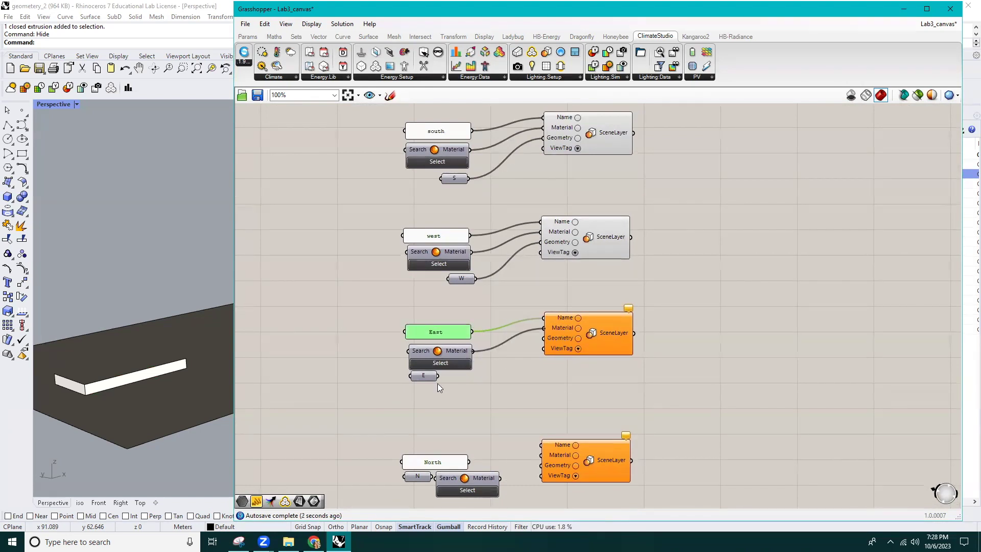
{"action": "left_click_drag", "start_coordinate": [439, 376], "coordinate": [543, 337]}
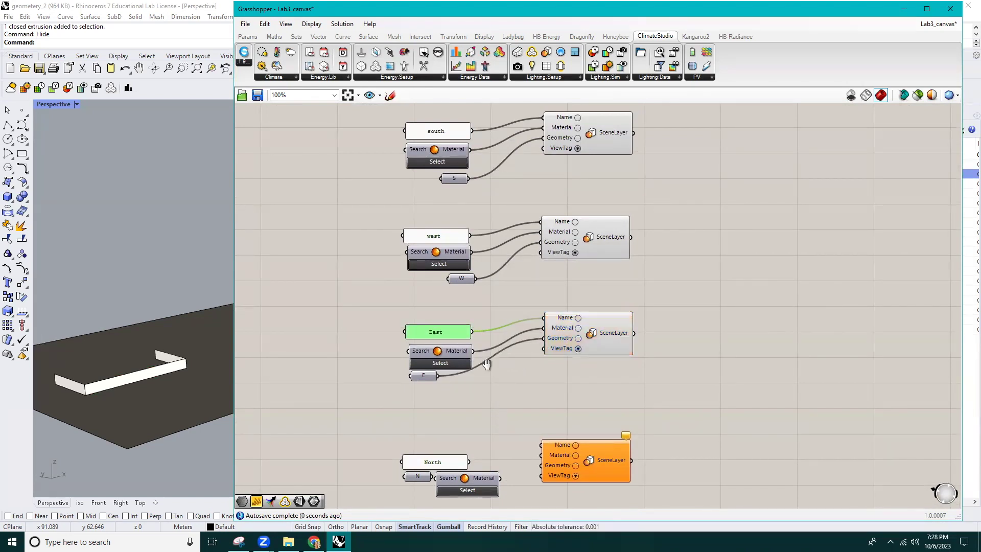
Wire the North panel, material and N parameter into the North SceneLayer's Name, Material and Geometry, stacking the three components neatly
{"action": "right_click_drag", "start_coordinate": [464, 458], "coordinate": [448, 366]}
{"action": "left_click_drag", "start_coordinate": [453, 366], "coordinate": [525, 352]}
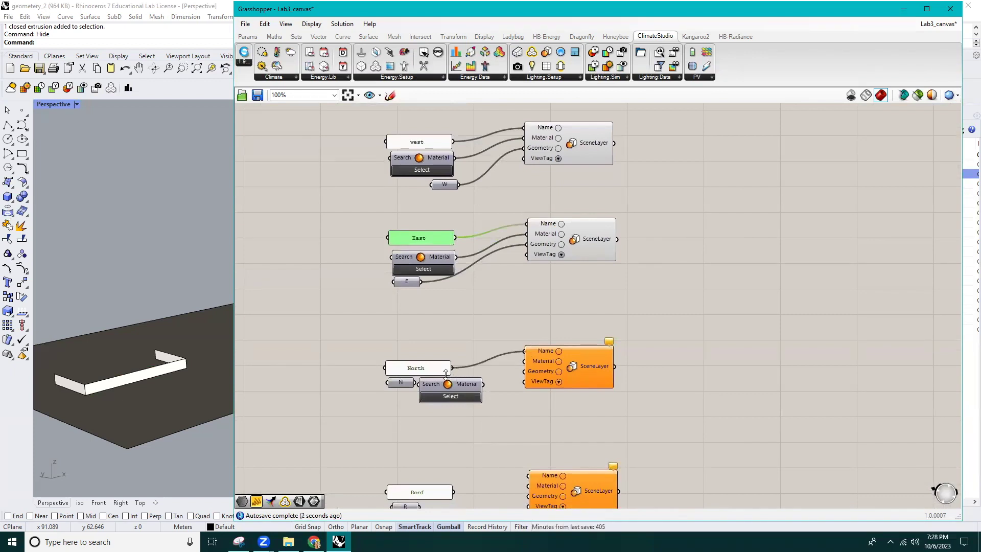
{"action": "left_click_drag", "start_coordinate": [440, 369], "coordinate": [525, 370]}
{"action": "left_click_drag", "start_coordinate": [459, 428], "coordinate": [419, 338]}
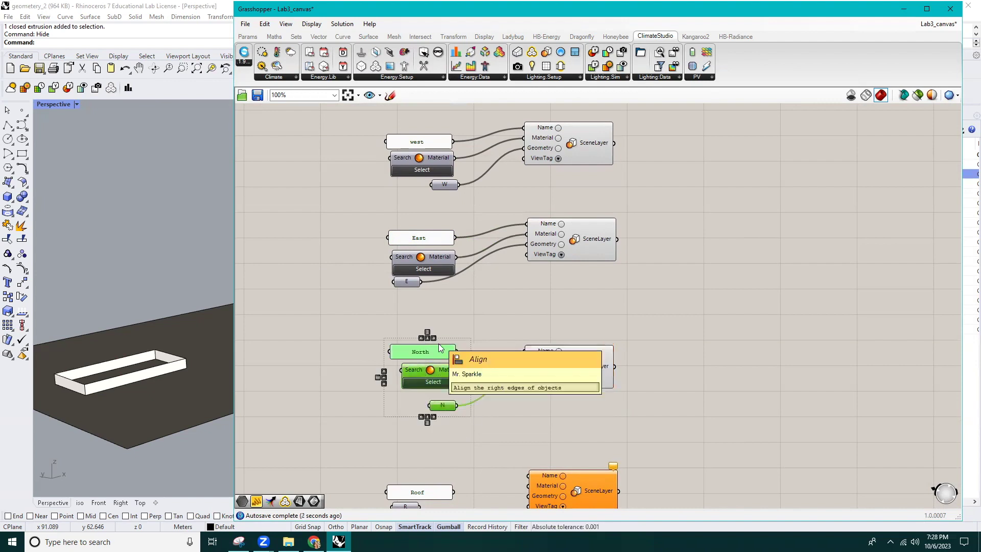
{"action": "left_click", "coordinate": [468, 445]}
{"action": "right_click_drag", "start_coordinate": [468, 446], "coordinate": [459, 310]}
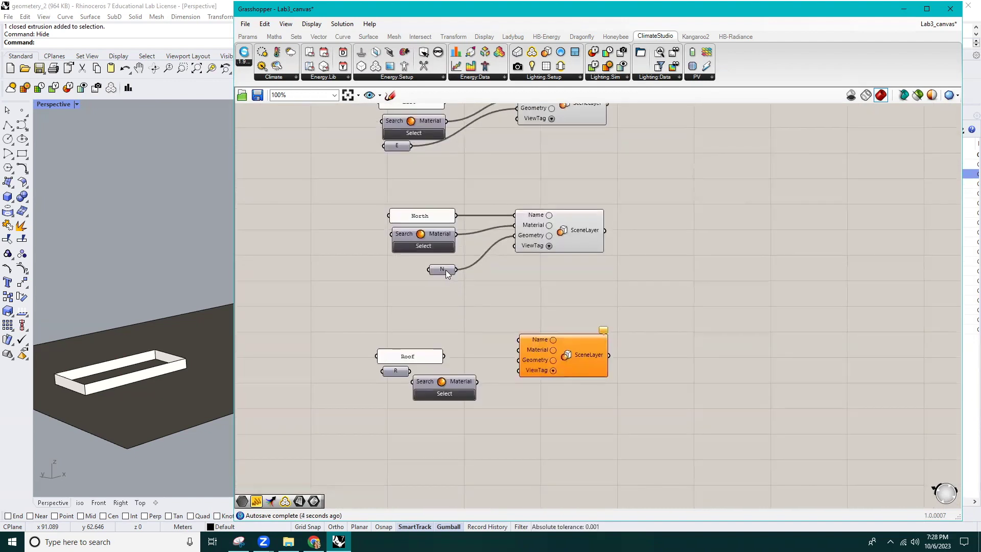
{"action": "left_click_drag", "start_coordinate": [446, 274], "coordinate": [445, 268]}
Stack the Roof panel, material and R parameter neatly and wire them into the Roof SceneLayer's Name, Material and Geometry inputs
{"action": "left_click_drag", "start_coordinate": [409, 356], "coordinate": [411, 339]}
{"action": "left_click_drag", "start_coordinate": [401, 377], "coordinate": [376, 422]}
{"action": "left_click_drag", "start_coordinate": [435, 384], "coordinate": [406, 358]}
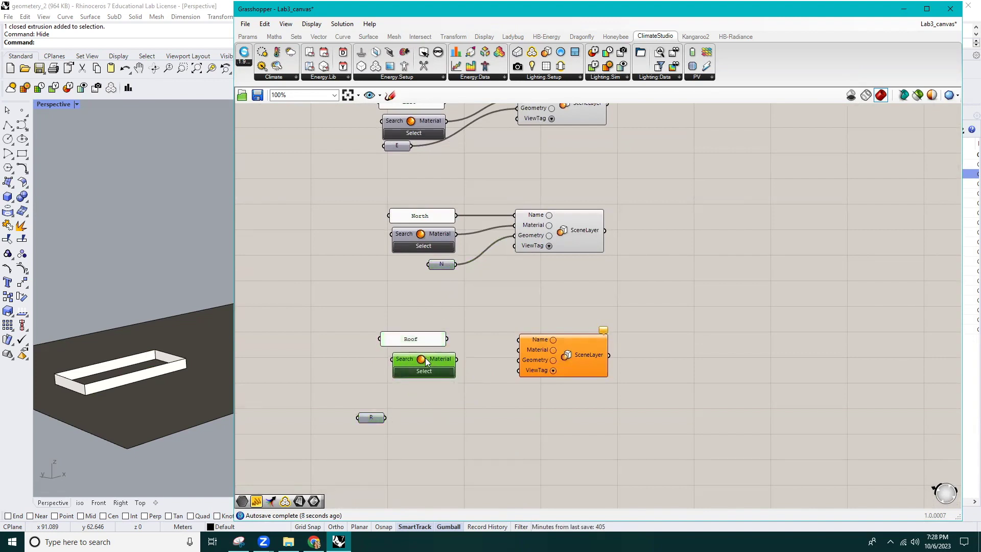
{"action": "left_click_drag", "start_coordinate": [373, 419], "coordinate": [434, 386]}
{"action": "left_click_drag", "start_coordinate": [447, 339], "coordinate": [519, 339]}
{"action": "left_click_drag", "start_coordinate": [447, 356], "coordinate": [519, 350]}
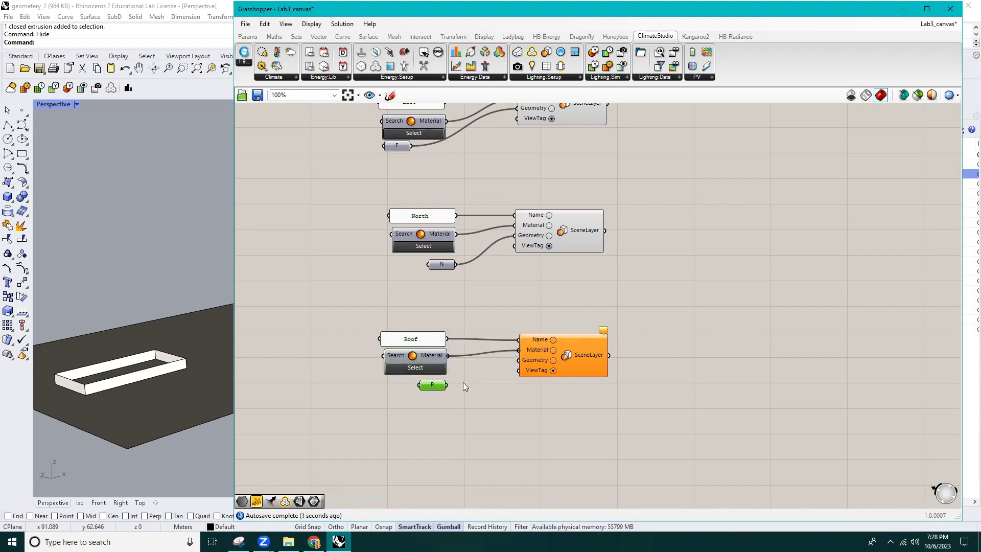
{"action": "left_click_drag", "start_coordinate": [448, 385], "coordinate": [519, 369]}
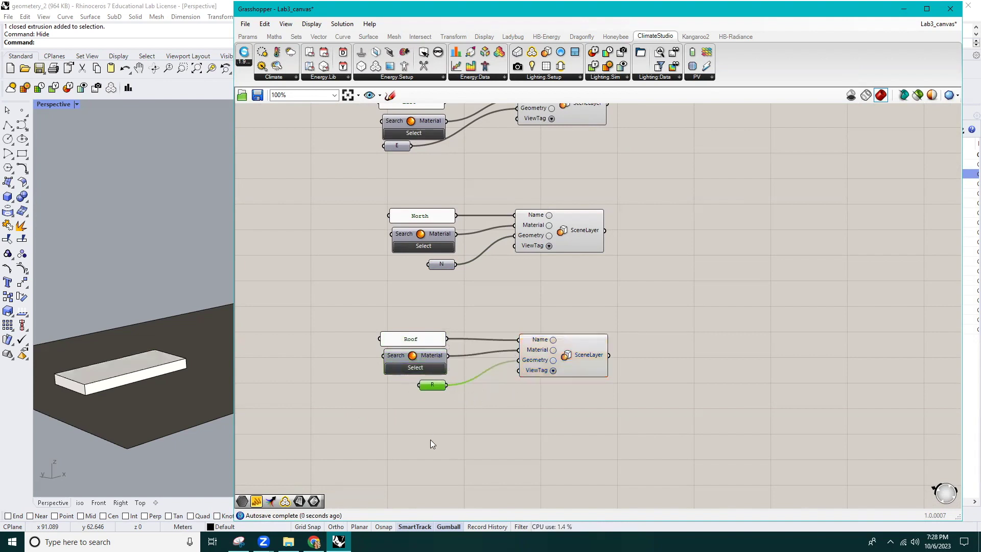
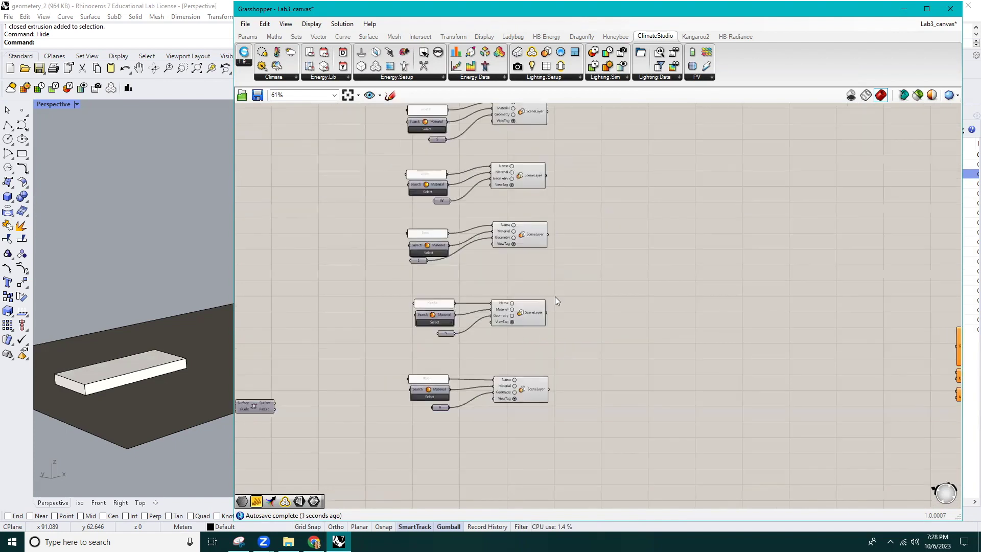
Add a Construct CS DaylightModel component on the empty canvas to the right of the SceneLayers
{"action": "scroll", "coordinate": [503, 391], "scroll_direction": "down", "scroll_amount": 2}
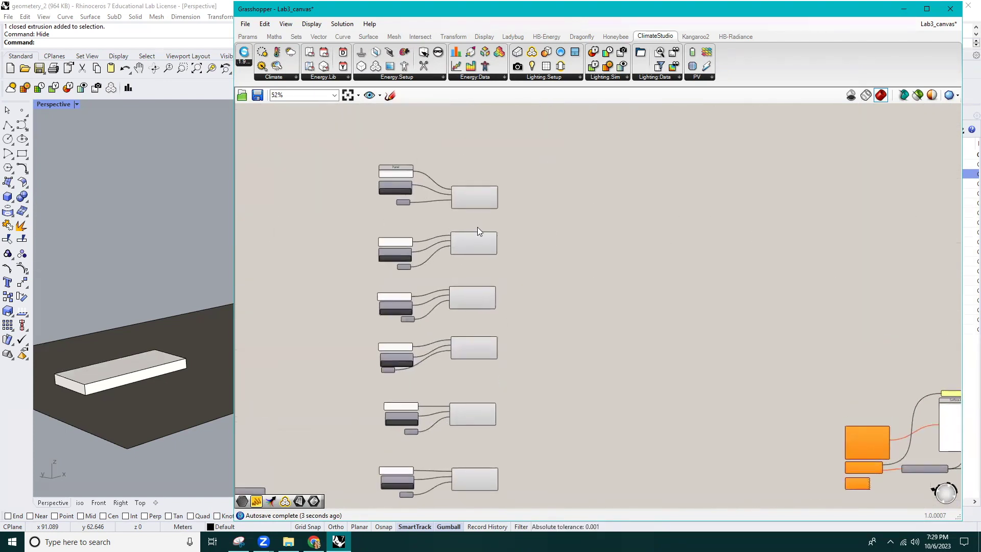
{"action": "left_click", "coordinate": [543, 77]}
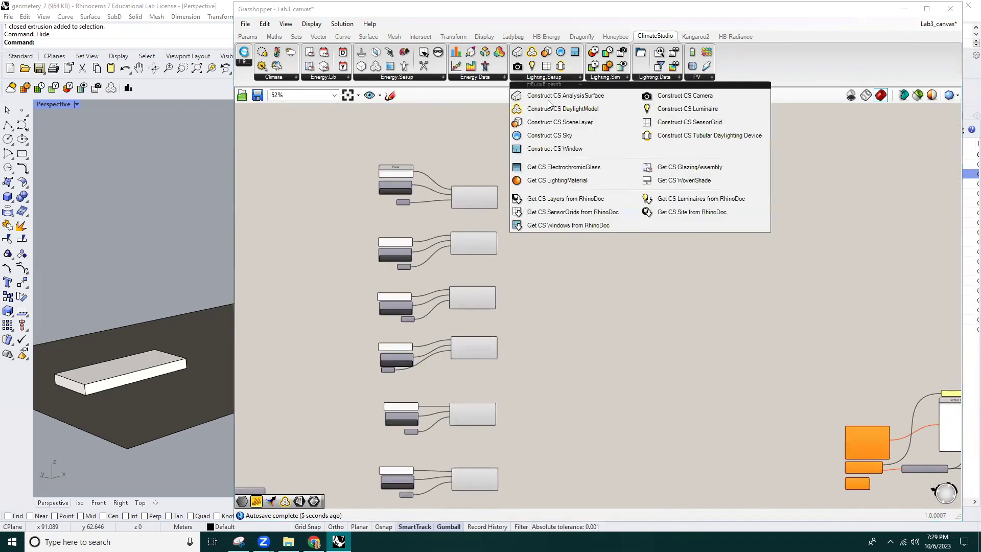
{"action": "left_click", "coordinate": [558, 110]}
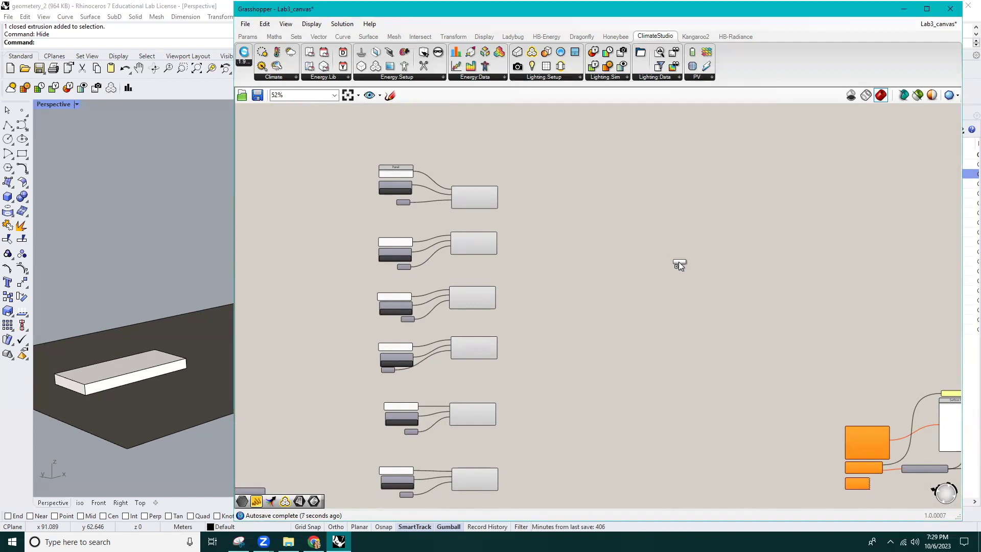
{"action": "left_click", "coordinate": [674, 272]}
{"action": "scroll", "coordinate": [675, 266], "scroll_direction": "up", "scroll_amount": 4}
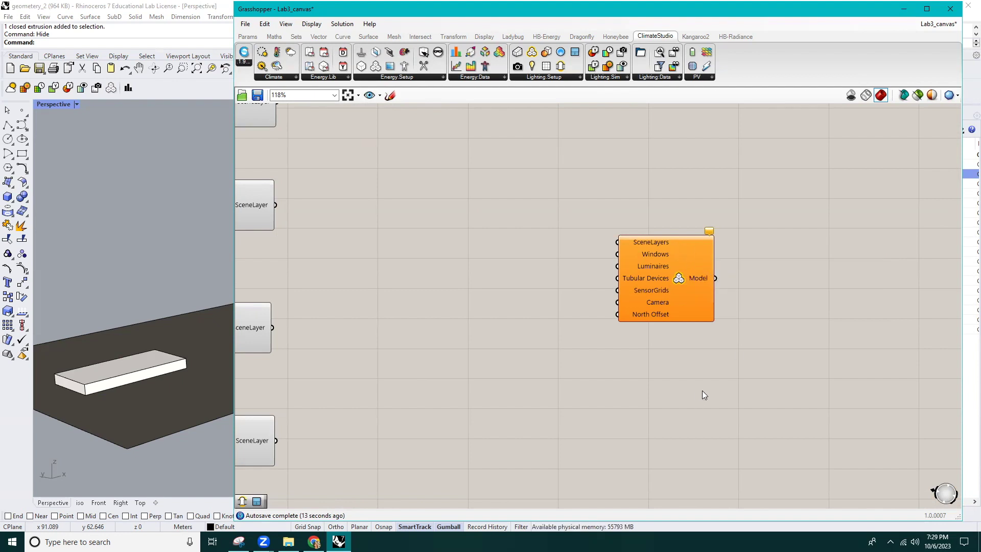
Add a Merge component and place it just right of the ground and south SceneLayers
{"action": "scroll", "coordinate": [703, 389], "scroll_direction": "down", "scroll_amount": 3}
{"action": "double_click", "coordinate": [607, 323]}
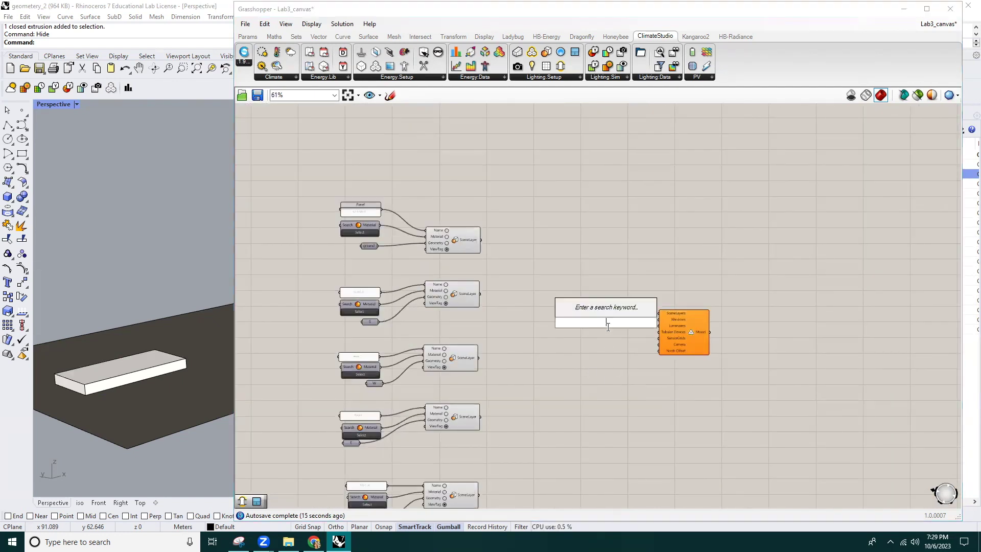
{"action": "type", "text": "merge"}
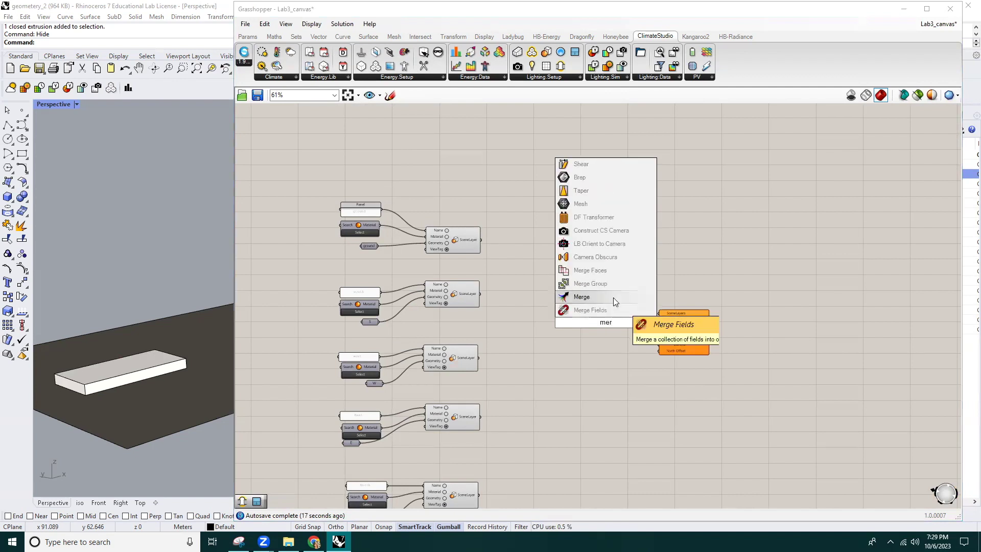
{"action": "left_click", "coordinate": [613, 298]}
{"action": "left_click_drag", "start_coordinate": [607, 324], "coordinate": [547, 258]}
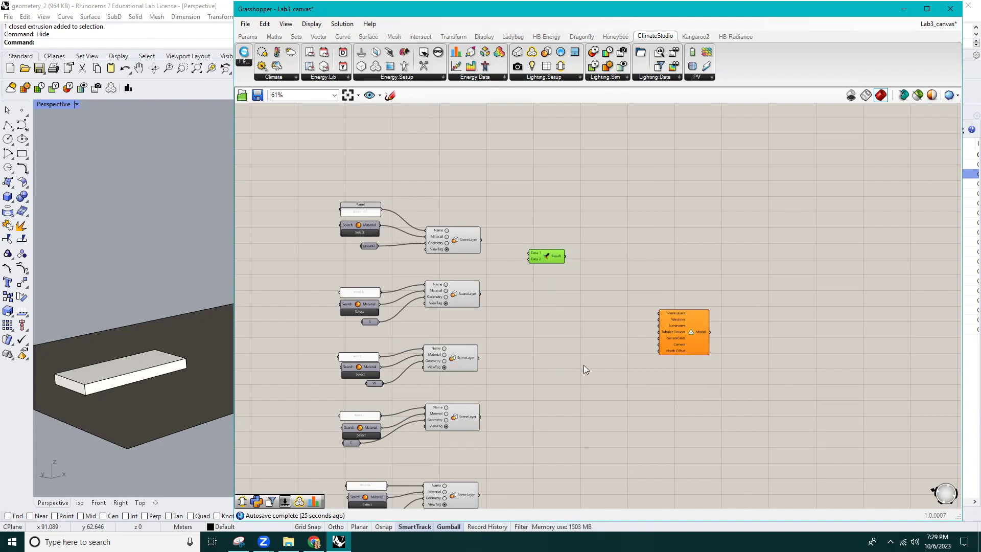
Connect the ground, south, west, East and North SceneLayer outputs to the Merge's D1 to D5 inputs, shifting the Merge down within reach
{"action": "scroll", "coordinate": [488, 258], "scroll_direction": "up", "scroll_amount": 3}
{"action": "left_click_drag", "start_coordinate": [478, 228], "coordinate": [556, 249]}
{"action": "left_click_drag", "start_coordinate": [476, 315], "coordinate": [544, 387]}
{"action": "left_click_drag", "start_coordinate": [473, 420], "coordinate": [515, 397]}
{"action": "right_click_drag", "start_coordinate": [488, 491], "coordinate": [491, 249]}
{"action": "left_click_drag", "start_coordinate": [550, 156], "coordinate": [584, 340]}
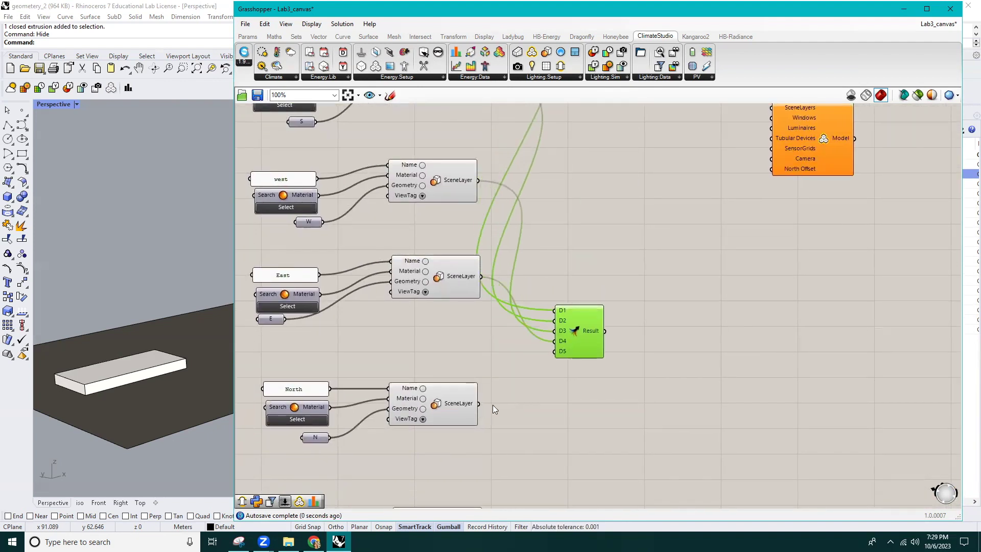
{"action": "left_click_drag", "start_coordinate": [478, 403], "coordinate": [555, 351]}
Connect the Roof SceneLayer output to the Merge's D6 input
{"action": "scroll", "coordinate": [621, 383], "scroll_direction": "down", "scroll_amount": 3}
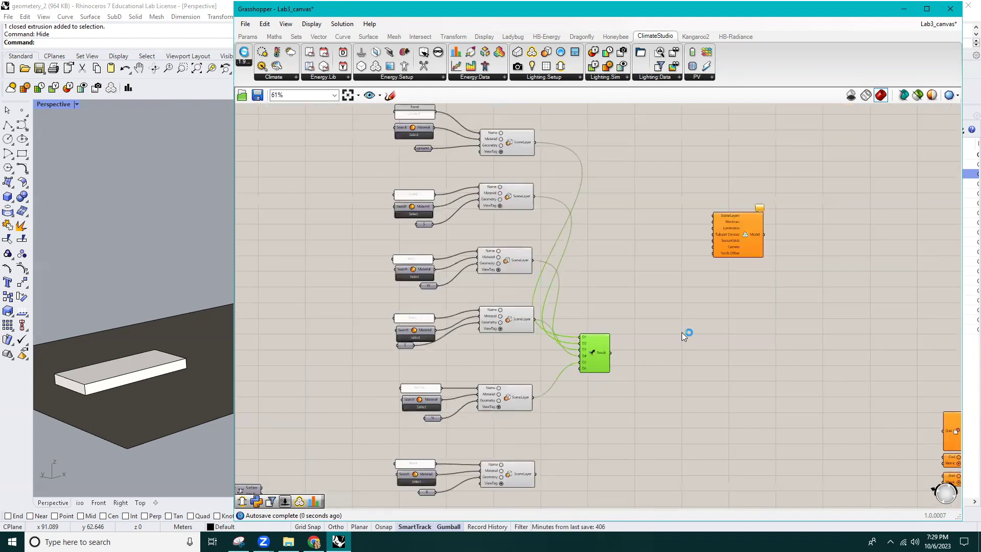
{"action": "scroll", "coordinate": [497, 413], "scroll_direction": "up", "scroll_amount": 3}
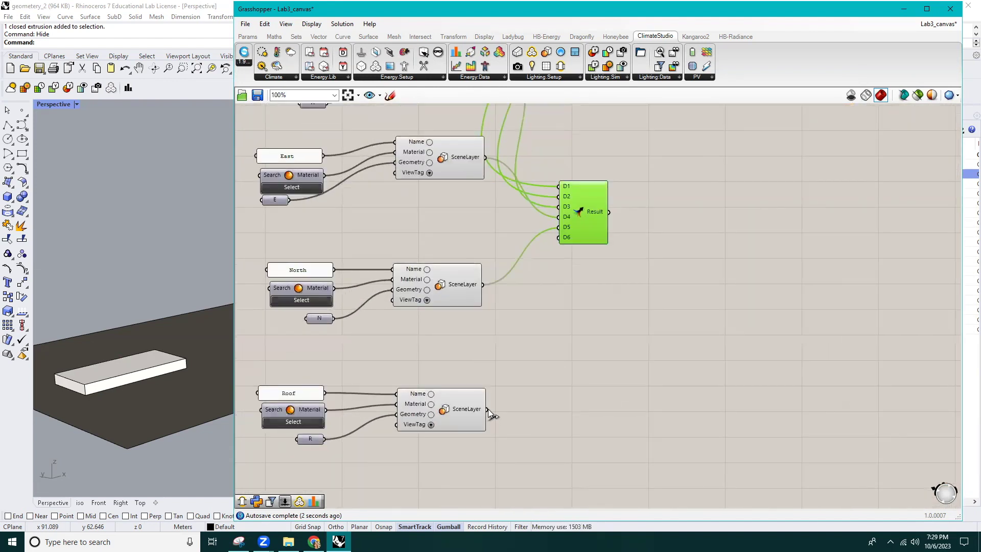
{"action": "left_click_drag", "start_coordinate": [552, 250], "coordinate": [555, 242]}
Move the Merge up beside the daylight model component and connect its Result to the SceneLayers input
{"action": "scroll", "coordinate": [605, 369], "scroll_direction": "down", "scroll_amount": 5}
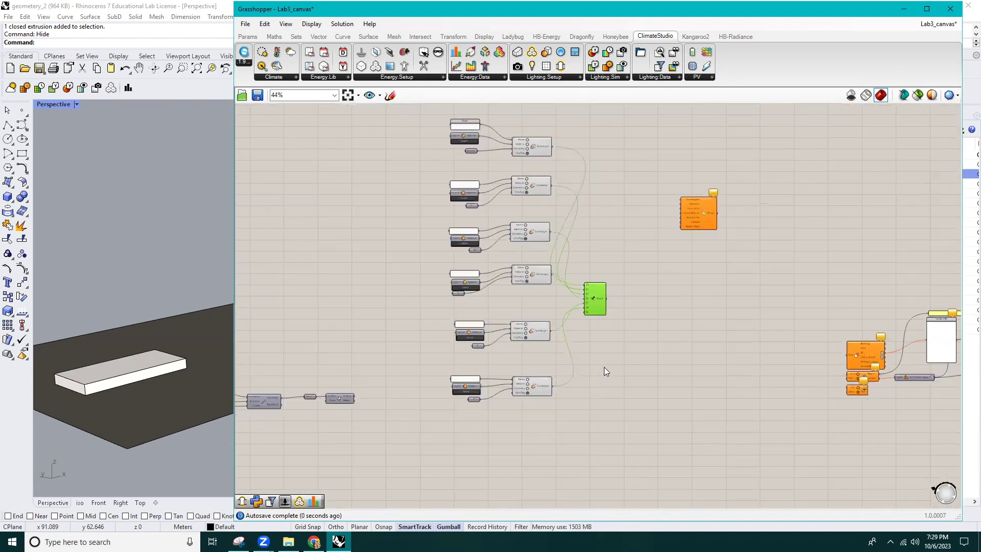
{"action": "right_click_drag", "start_coordinate": [512, 386], "coordinate": [513, 290]}
{"action": "left_click_drag", "start_coordinate": [498, 367], "coordinate": [586, 276]}
{"action": "scroll", "coordinate": [537, 277], "scroll_direction": "up", "scroll_amount": 4}
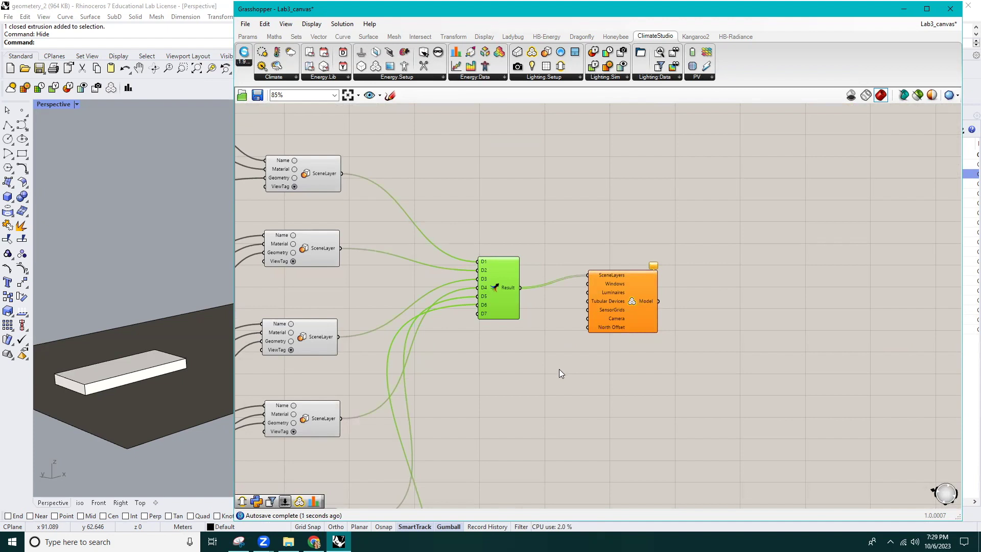
{"action": "left_click", "coordinate": [560, 363]}
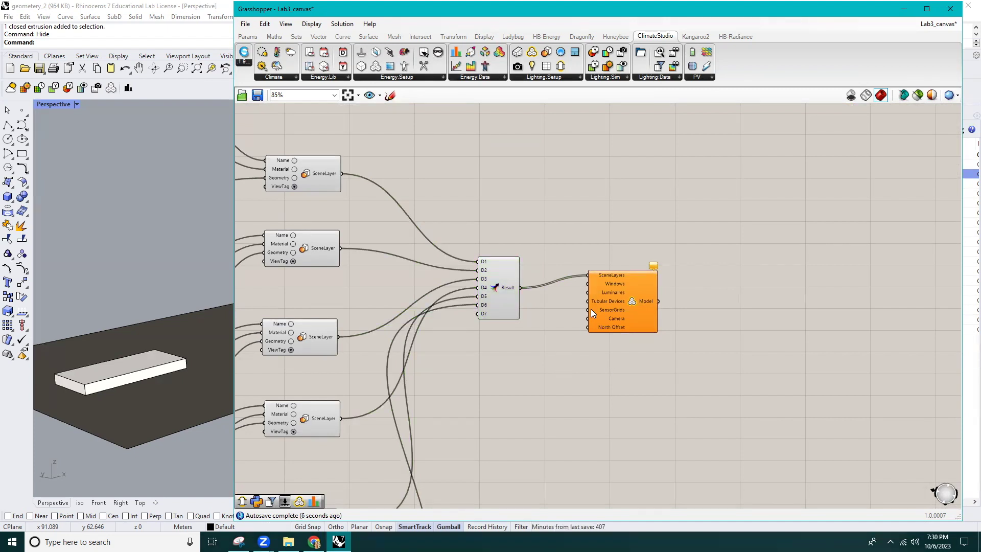
Add a Construct CS AnalysisSurface component below the scene-layer Merge and the daylight model
{"action": "left_click", "coordinate": [550, 76]}
{"action": "left_click_drag", "start_coordinate": [542, 93], "coordinate": [530, 382]}
{"action": "right_click_drag", "start_coordinate": [526, 438], "coordinate": [720, 402]}
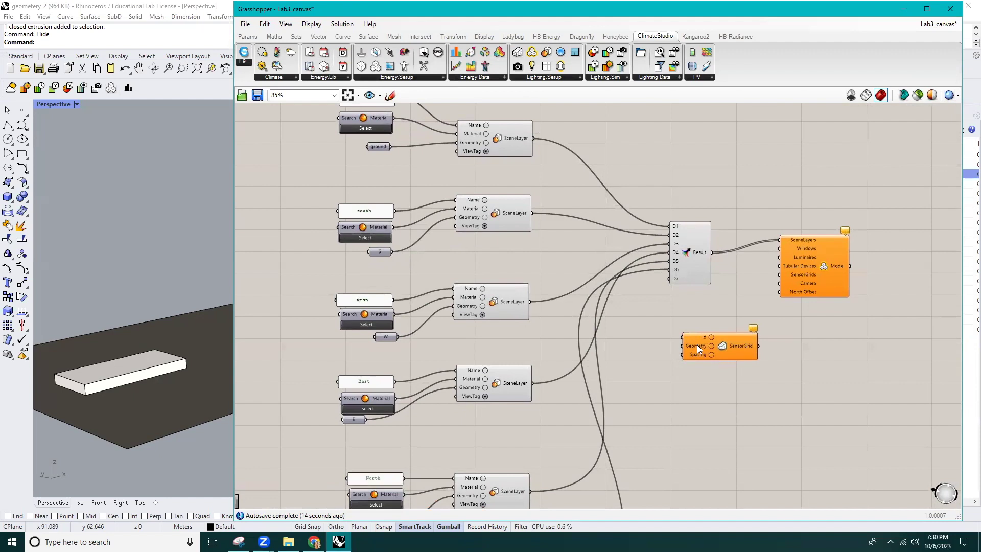
{"action": "mouse_move", "coordinate": [697, 345]}
Raise the Merge, shift the daylight model to the right, and place the analysis surface component between and below them
{"action": "left_click_drag", "start_coordinate": [699, 278], "coordinate": [731, 254]}
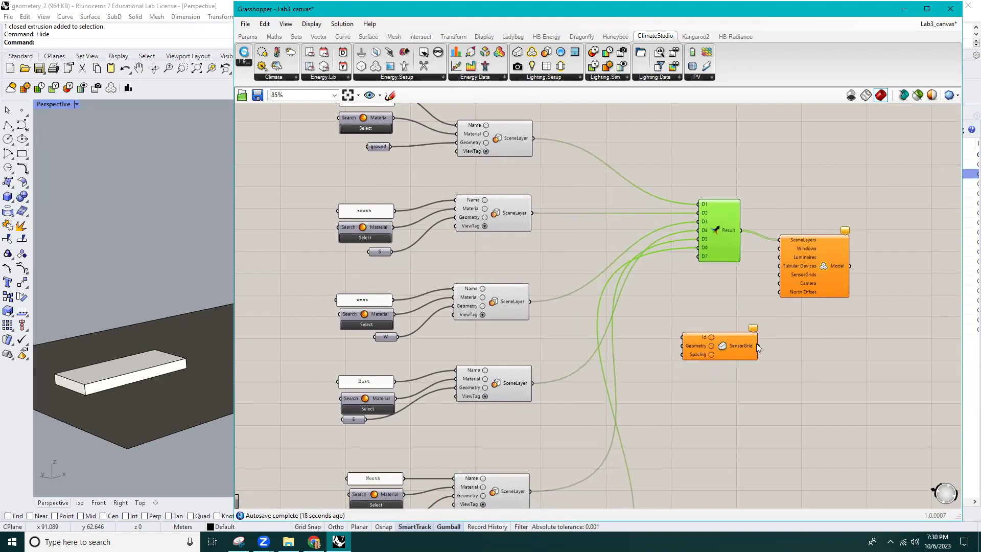
{"action": "left_click_drag", "start_coordinate": [742, 343], "coordinate": [760, 346]}
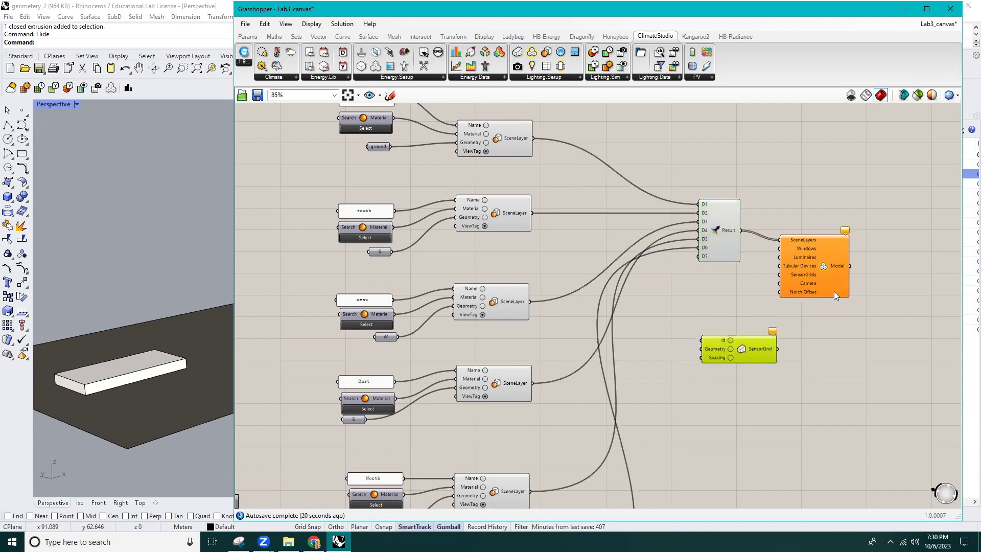
{"action": "left_click_drag", "start_coordinate": [833, 291], "coordinate": [895, 293]}
{"action": "left_click_drag", "start_coordinate": [744, 355], "coordinate": [778, 316]}
Add a second Merge component between the south SceneLayer and the existing Merge
{"action": "double_click", "coordinate": [758, 415]}
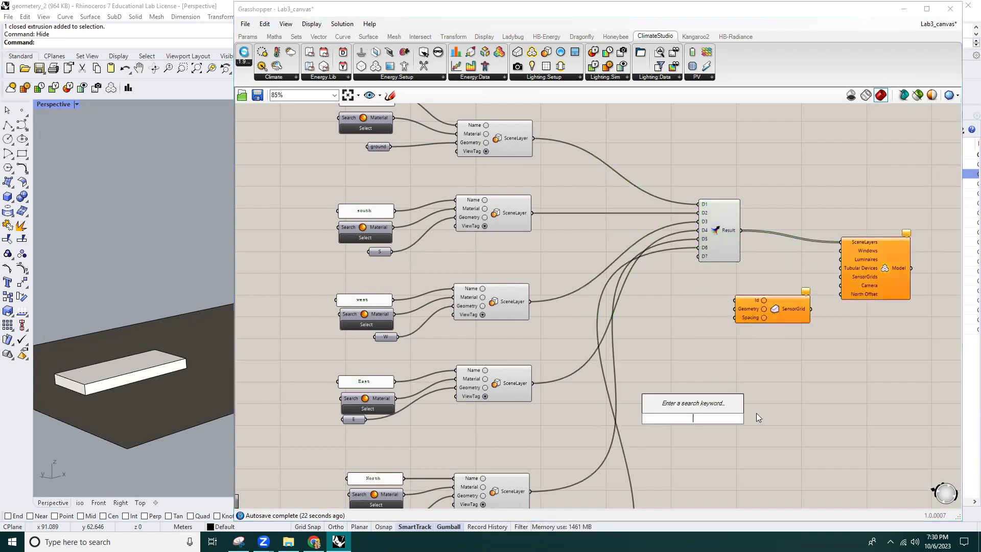
{"action": "type", "text": "mer"}
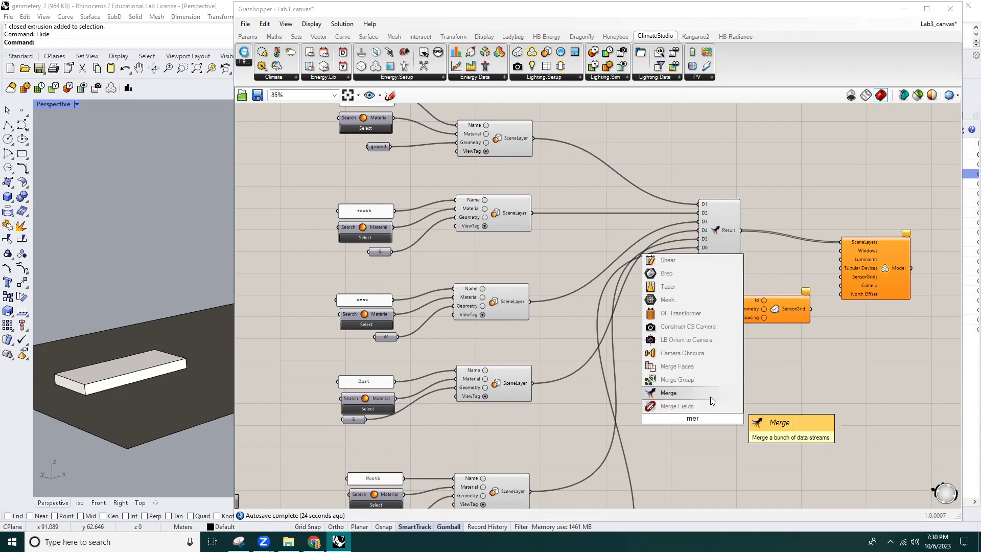
{"action": "left_click", "coordinate": [735, 392]}
{"action": "left_click_drag", "start_coordinate": [695, 418], "coordinate": [599, 254]}
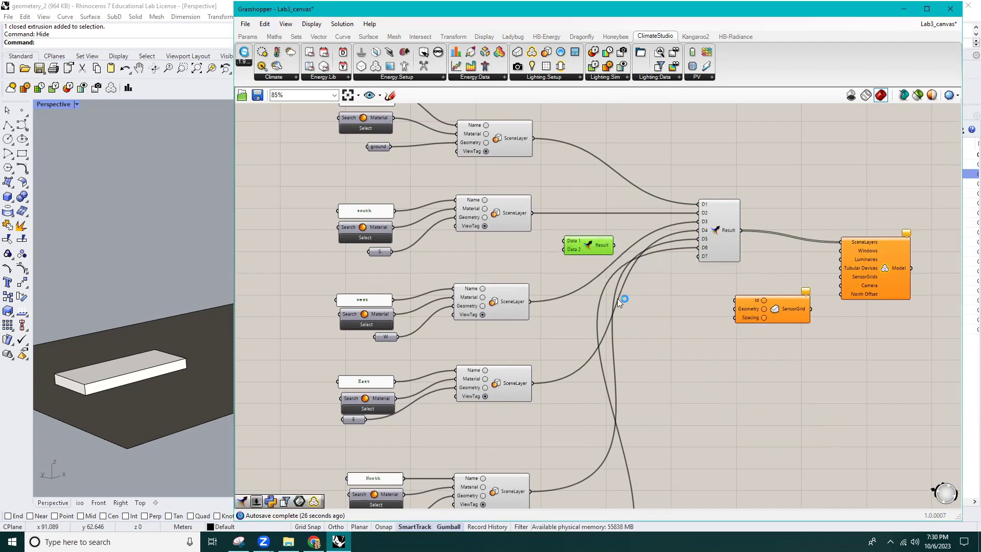
Connect the ground, S and W geometry parameters to the new Merge's D1 to D3 inputs, and lower that Merge beside the East layer
{"action": "right_click_drag", "start_coordinate": [617, 299], "coordinate": [635, 343]}
{"action": "left_click_drag", "start_coordinate": [409, 191], "coordinate": [583, 286]}
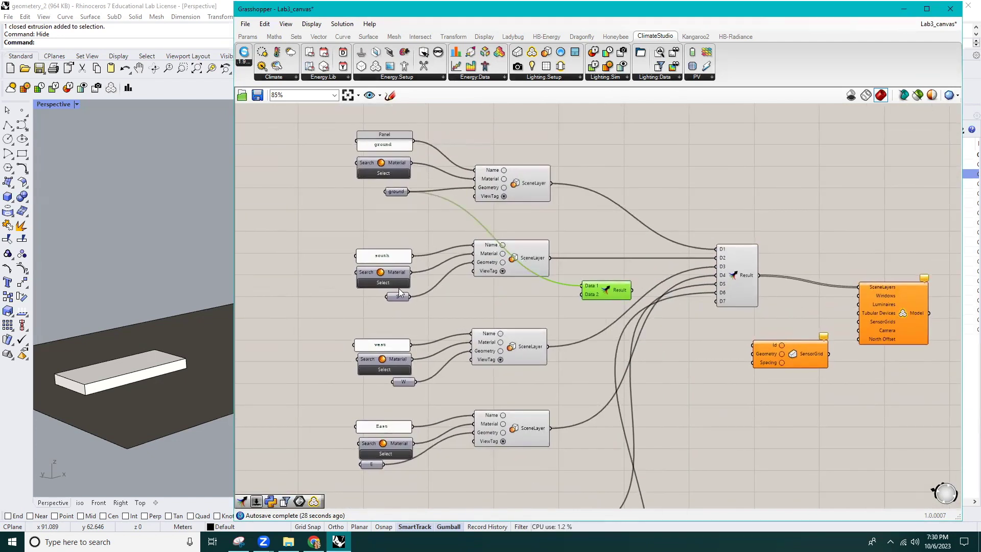
{"action": "left_click_drag", "start_coordinate": [410, 297], "coordinate": [583, 294]}
{"action": "left_click_drag", "start_coordinate": [416, 382], "coordinate": [580, 452]}
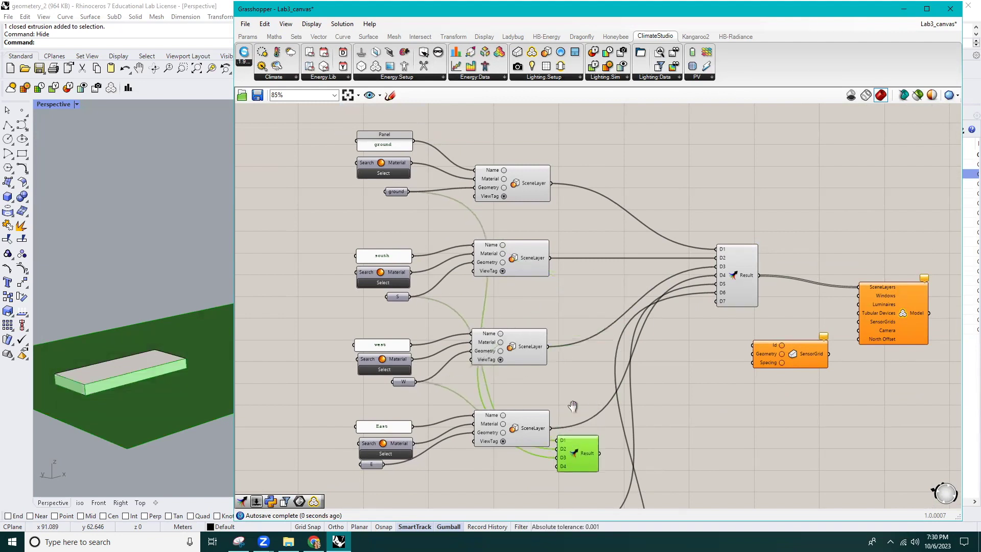
Connect the E, N and R geometry parameters to the second Merge's D4 to D6 inputs, moving that Merge down toward the Roof layer
{"action": "right_click_drag", "start_coordinate": [455, 489], "coordinate": [439, 332]}
{"action": "left_click_drag", "start_coordinate": [369, 307], "coordinate": [541, 305]}
{"action": "left_click_drag", "start_coordinate": [407, 408], "coordinate": [582, 462]}
{"action": "right_click_drag", "start_coordinate": [580, 356], "coordinate": [580, 216]}
{"action": "left_click_drag", "start_coordinate": [399, 368], "coordinate": [557, 333]}
Move the geometry Merge up to sit just below the analysis surface component and deselect it
{"action": "scroll", "coordinate": [595, 436], "scroll_direction": "down", "scroll_amount": 2}
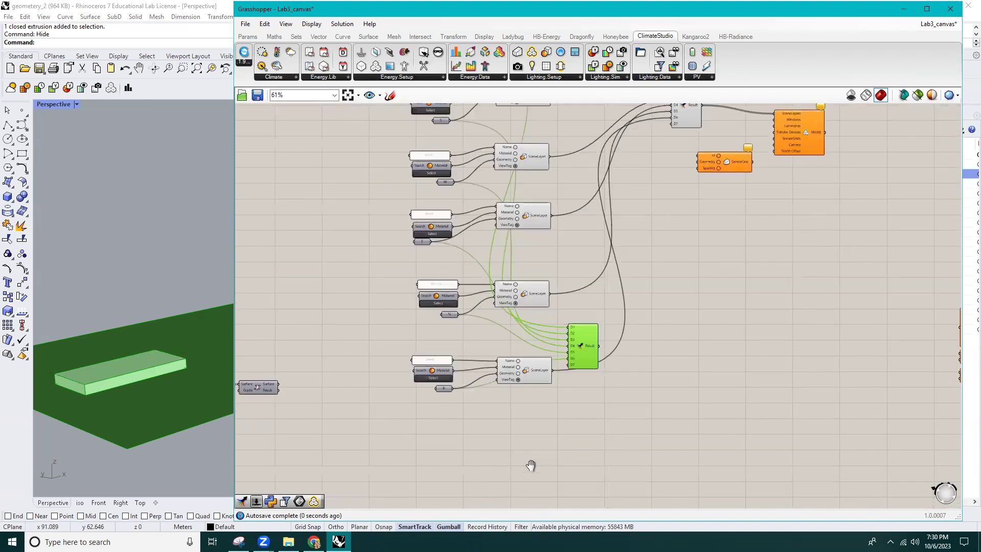
{"action": "right_click_drag", "start_coordinate": [531, 465], "coordinate": [429, 432]}
{"action": "left_click_drag", "start_coordinate": [434, 426], "coordinate": [534, 291]}
{"action": "left_click", "coordinate": [579, 279]}
{"action": "scroll", "coordinate": [569, 372], "scroll_direction": "up", "scroll_amount": 3}
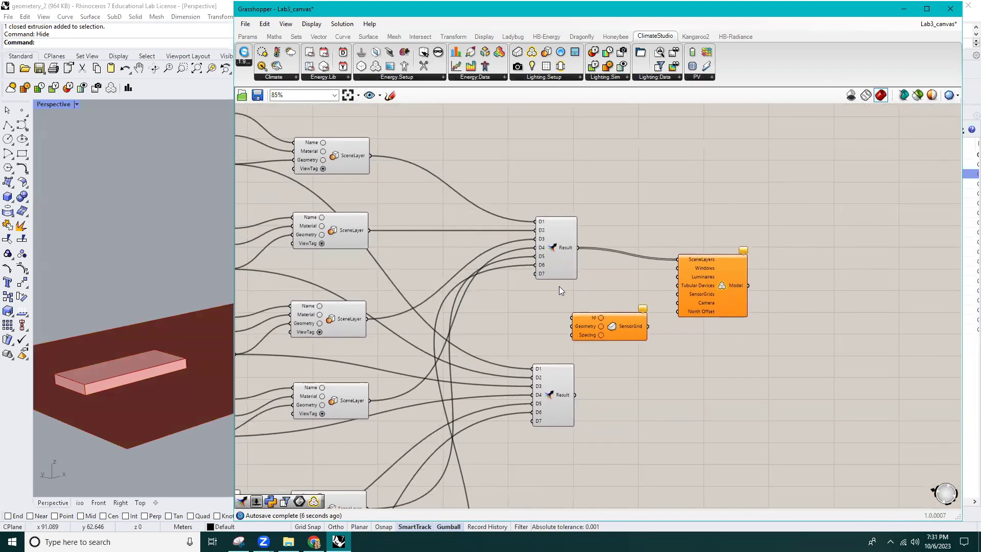
Turn off the viewport preview of both Merge components
{"action": "left_click_drag", "start_coordinate": [560, 198], "coordinate": [531, 415]}
{"action": "middle_click", "coordinate": [550, 392]}
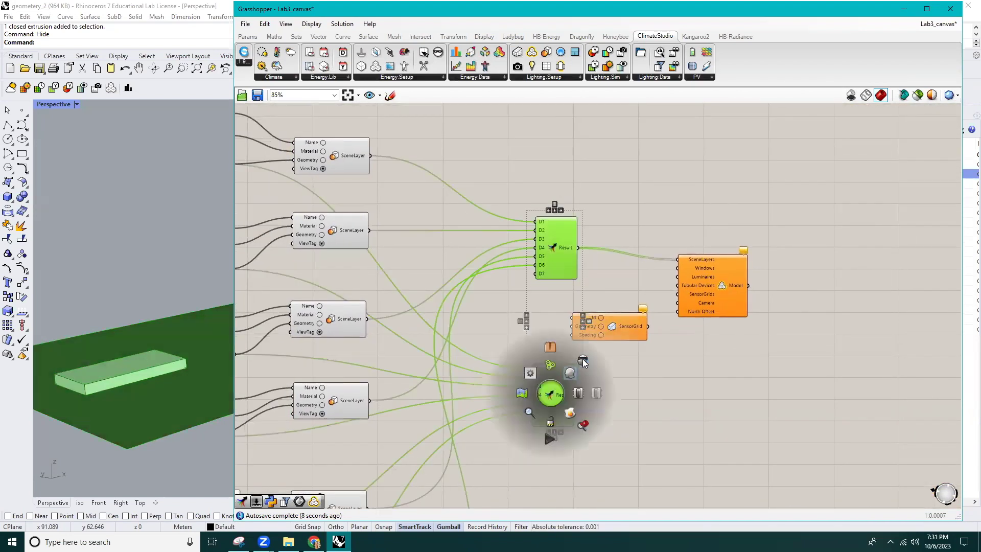
{"action": "left_click", "coordinate": [661, 404]}
Move the SensorGrid component beside the lower Merge and connect that Merge's Result to its Geometry input
{"action": "left_click_drag", "start_coordinate": [612, 327], "coordinate": [663, 408]}
{"action": "left_click_drag", "start_coordinate": [579, 398], "coordinate": [615, 407]}
{"action": "left_click", "coordinate": [622, 452]}
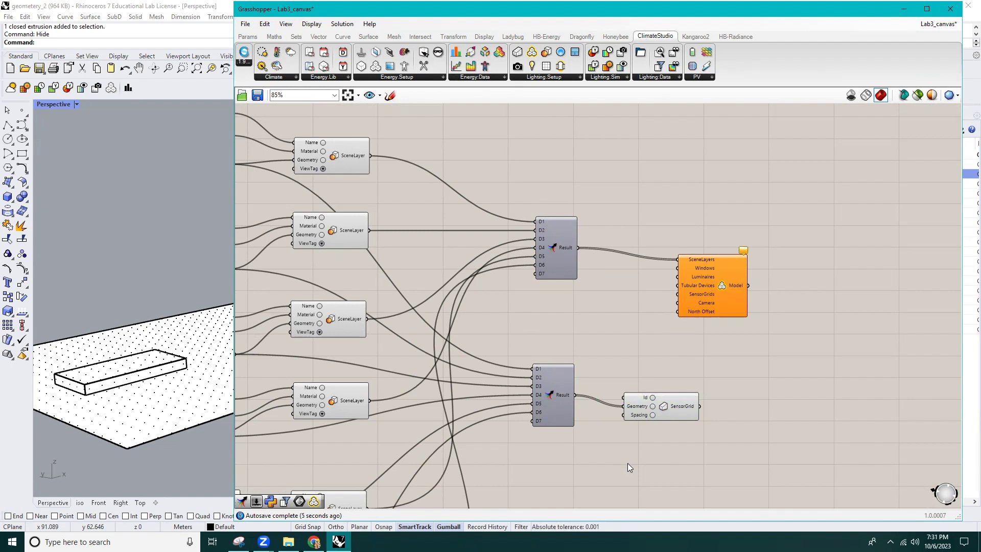
Add a panel containing 1 below the SensorGrid and connect it to the Spacing input
{"action": "double_click", "coordinate": [627, 468]}
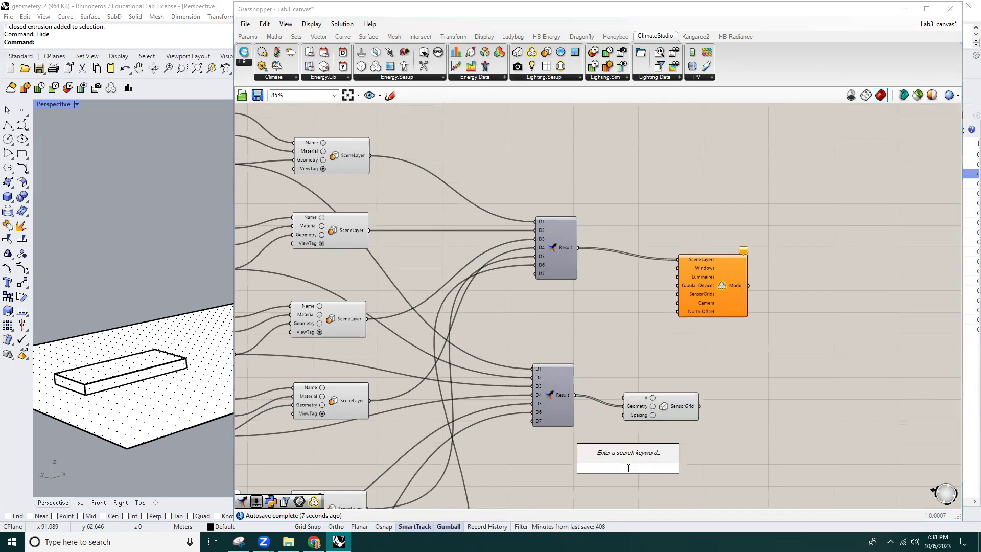
{"action": "type", "text": "Panel"}
{"action": "key", "text": "Return"}
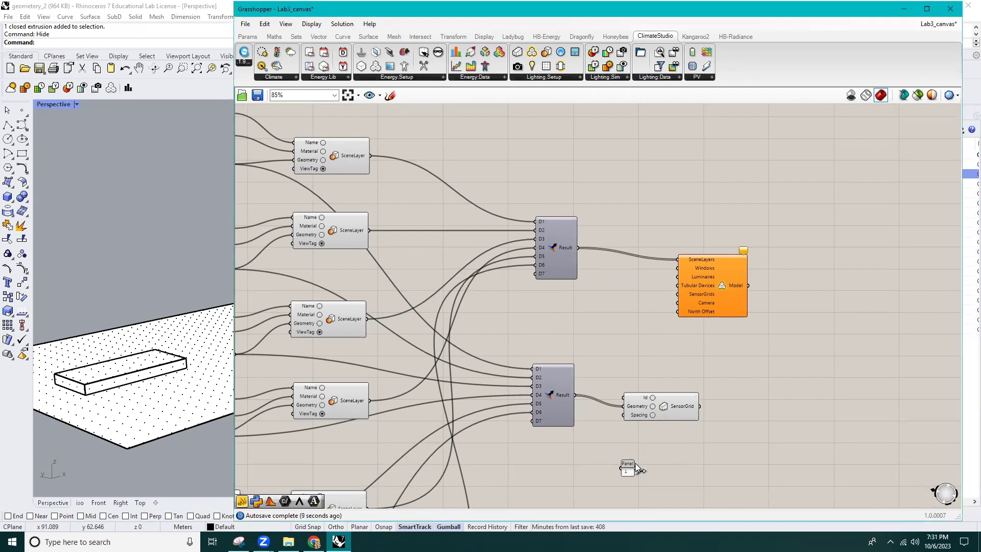
{"action": "left_click_drag", "start_coordinate": [636, 468], "coordinate": [623, 415]}
Set the spacing panel's value to 5 and move the panel just below the lower Merge
{"action": "double_click", "coordinate": [627, 471]}
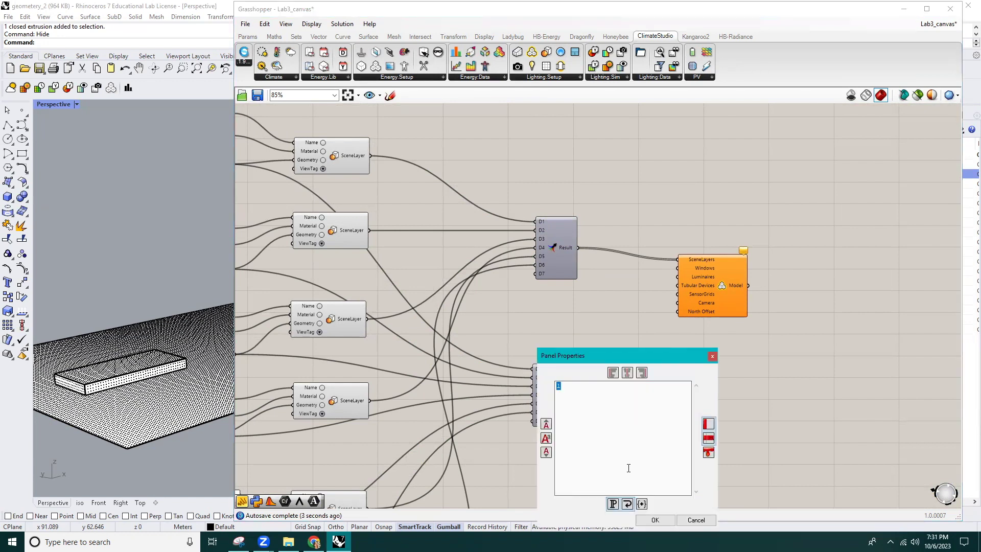
{"action": "left_click", "coordinate": [655, 520]}
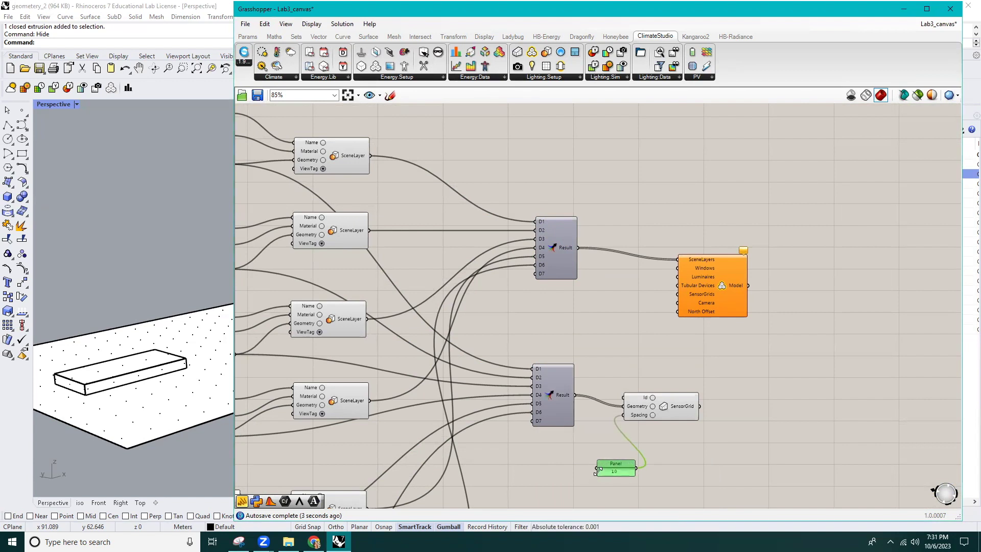
{"action": "double_click", "coordinate": [615, 474]}
{"action": "type", "text": "5"}
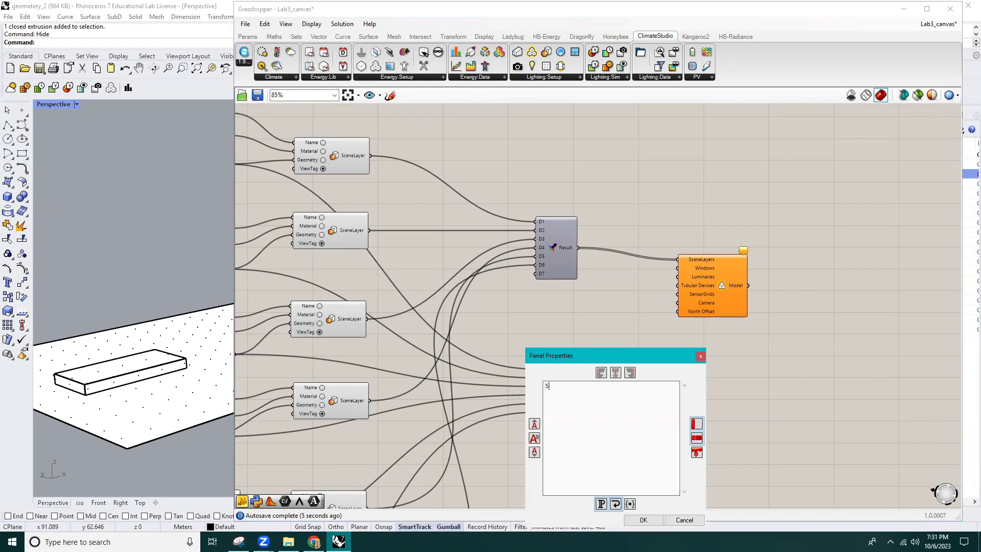
{"action": "left_click", "coordinate": [642, 520]}
{"action": "left_click_drag", "start_coordinate": [612, 474], "coordinate": [562, 446]}
{"action": "left_click", "coordinate": [657, 444]}
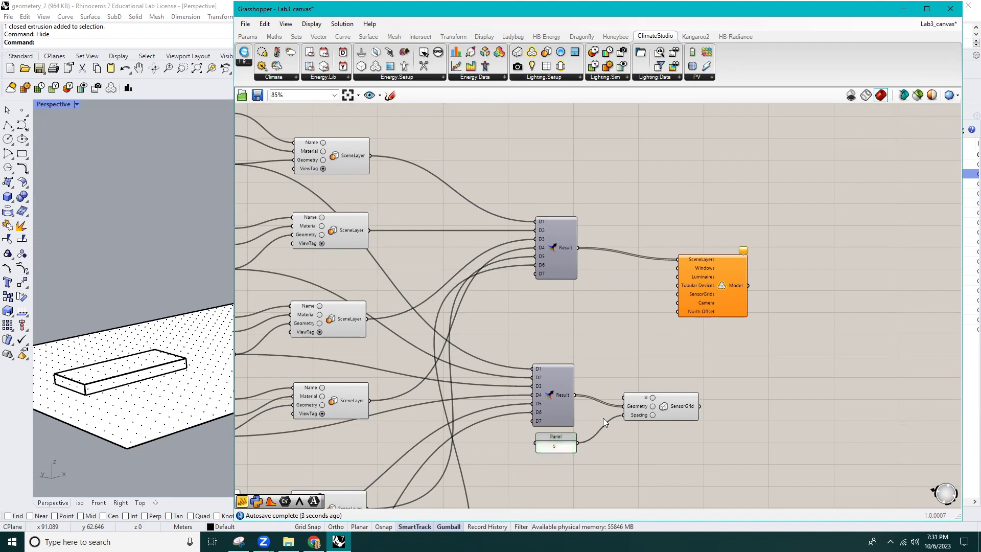
Add a new panel above the ground SceneLayer listing ground, south, West and East on separate lines
{"action": "scroll", "coordinate": [603, 418], "scroll_direction": "down", "scroll_amount": 2}
{"action": "scroll", "coordinate": [443, 303], "scroll_direction": "up", "scroll_amount": 4}
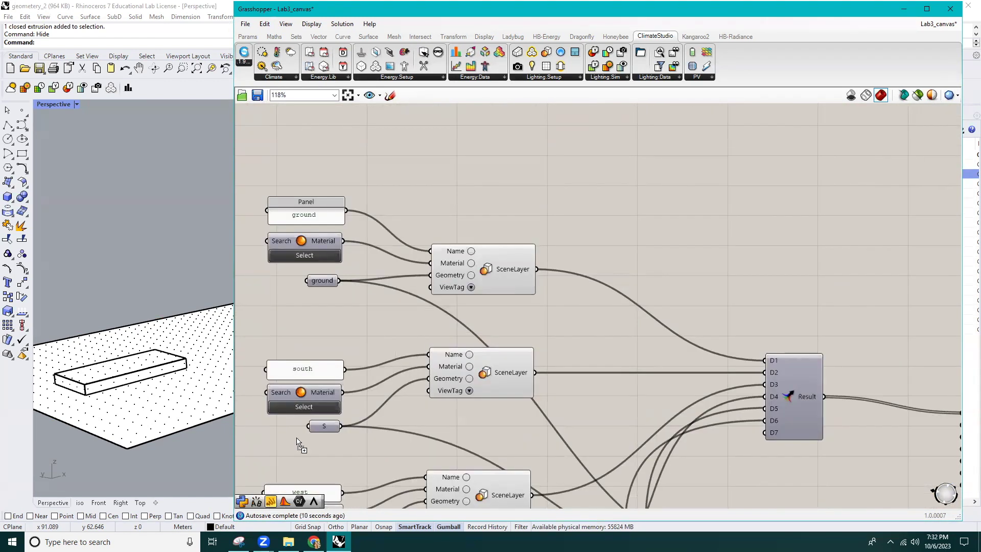
{"action": "key", "text": "ctrl+v"}
{"action": "double_click", "coordinate": [518, 177]}
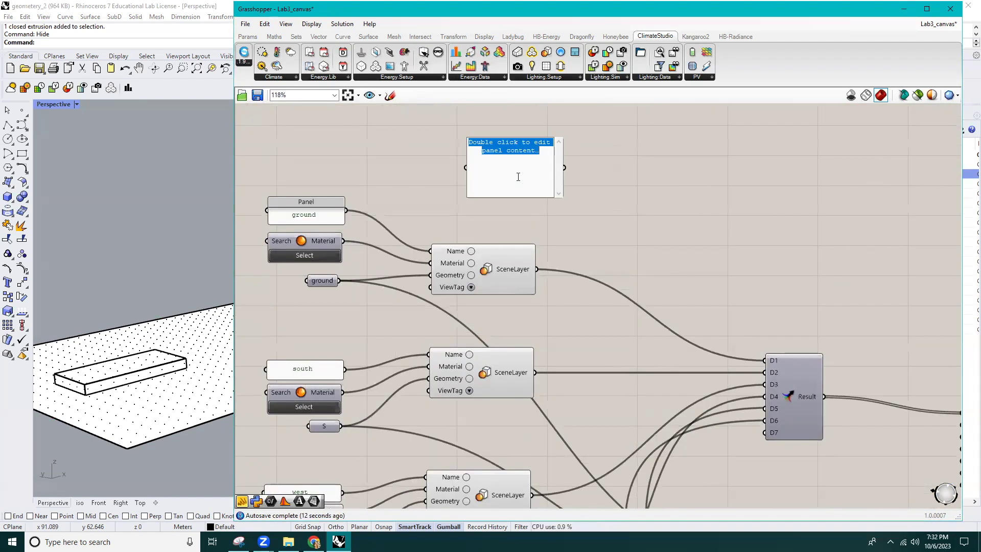
{"action": "type", "text": "gr"}
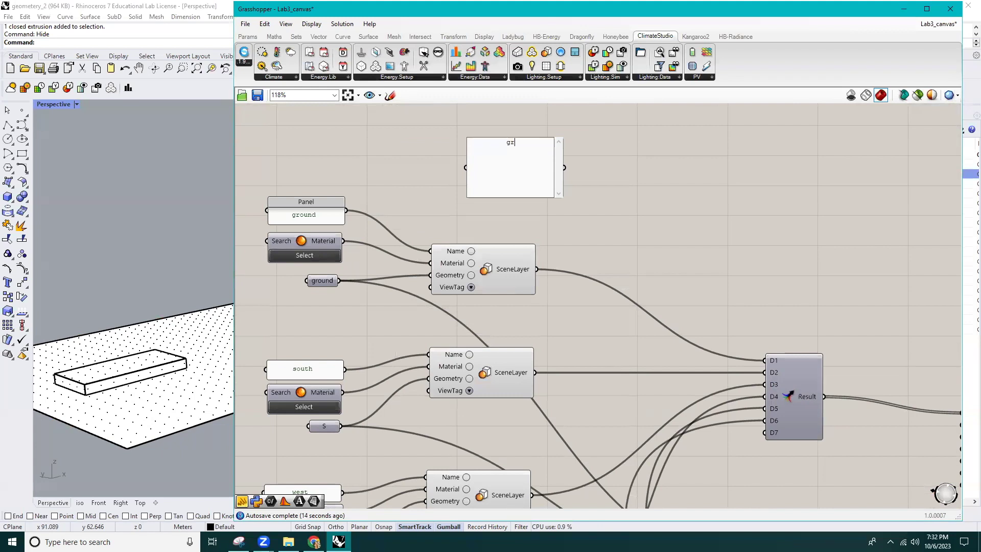
{"action": "type", "text": "ound"}
{"action": "key", "text": "Return"}
{"action": "type", "text": "south "}
{"action": "type", "text": "West "}
{"action": "type", "text": "E"}
{"action": "type", "text": "ast"}
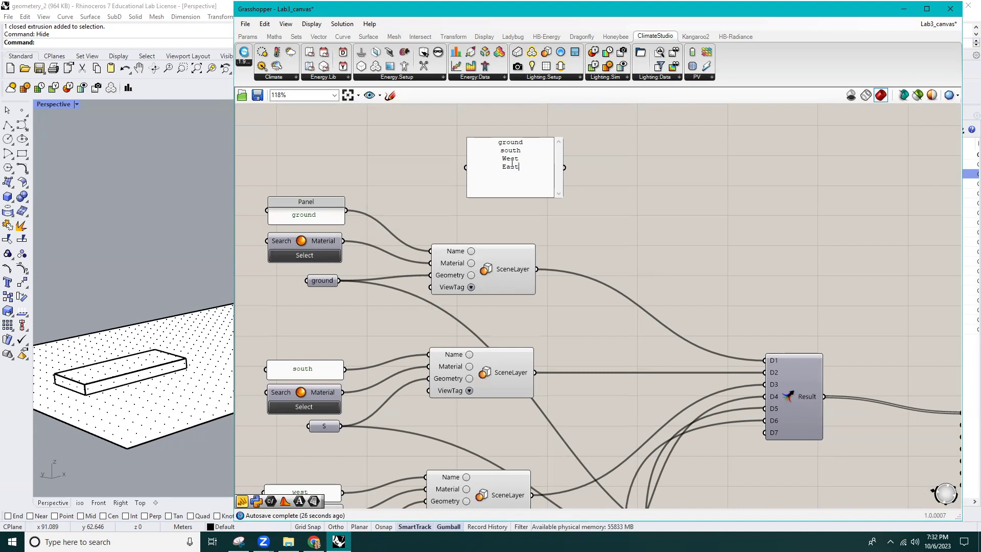
Capitalize the first two entries of the names panel so they read Ground and South
{"action": "left_click", "coordinate": [502, 151]}
{"action": "key", "text": "BackSpace"}
{"action": "type", "text": "S"}
{"action": "left_click", "coordinate": [502, 142]}
{"action": "key", "text": "BackSpace"}
{"action": "type", "text": "G"}
{"action": "left_click", "coordinate": [597, 256]}
Move the names panel beside the North layer's inputs and append North and Roof as new lines
{"action": "scroll", "coordinate": [597, 255], "scroll_direction": "down", "scroll_amount": 3}
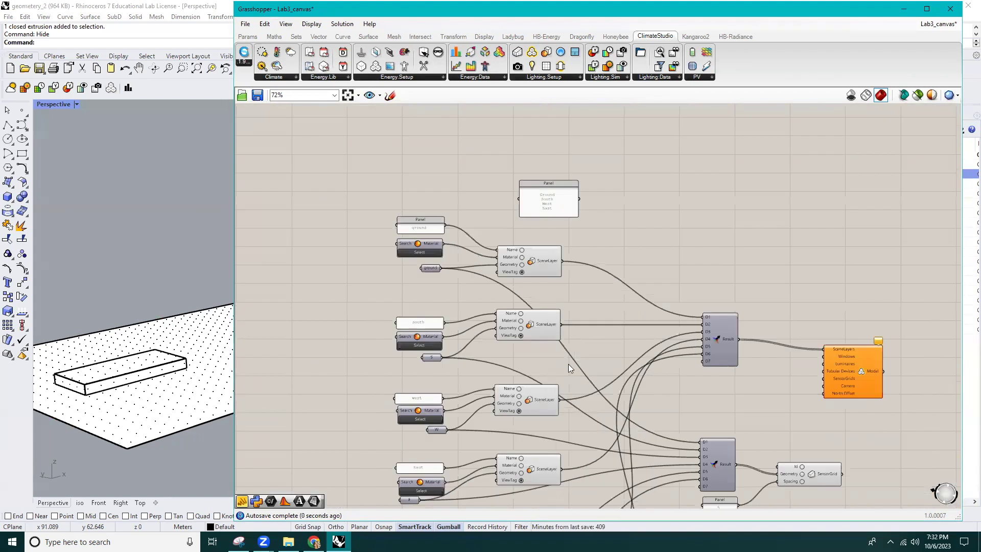
{"action": "left_click_drag", "start_coordinate": [538, 210], "coordinate": [343, 444]}
{"action": "scroll", "coordinate": [391, 294], "scroll_direction": "up", "scroll_amount": 3}
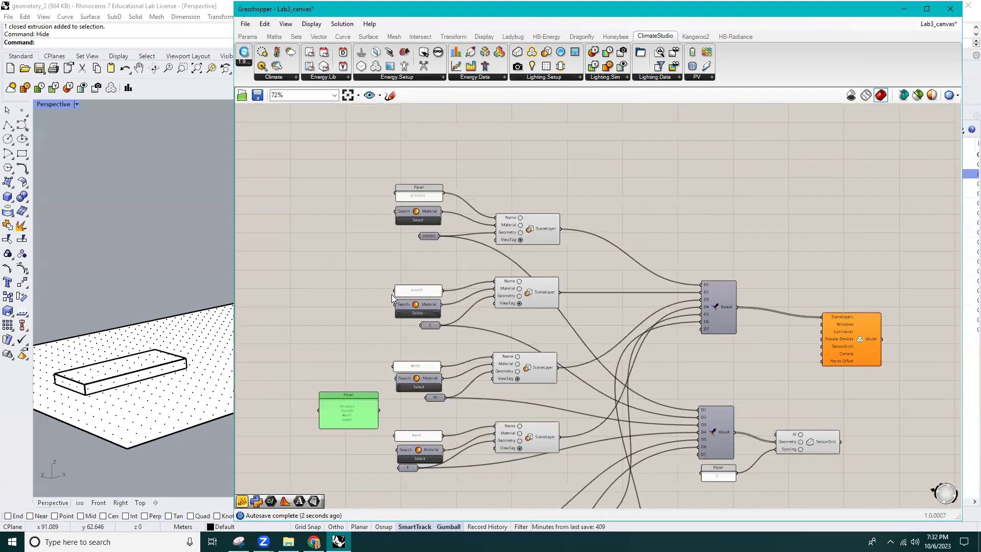
{"action": "left_click_drag", "start_coordinate": [348, 277], "coordinate": [343, 457]}
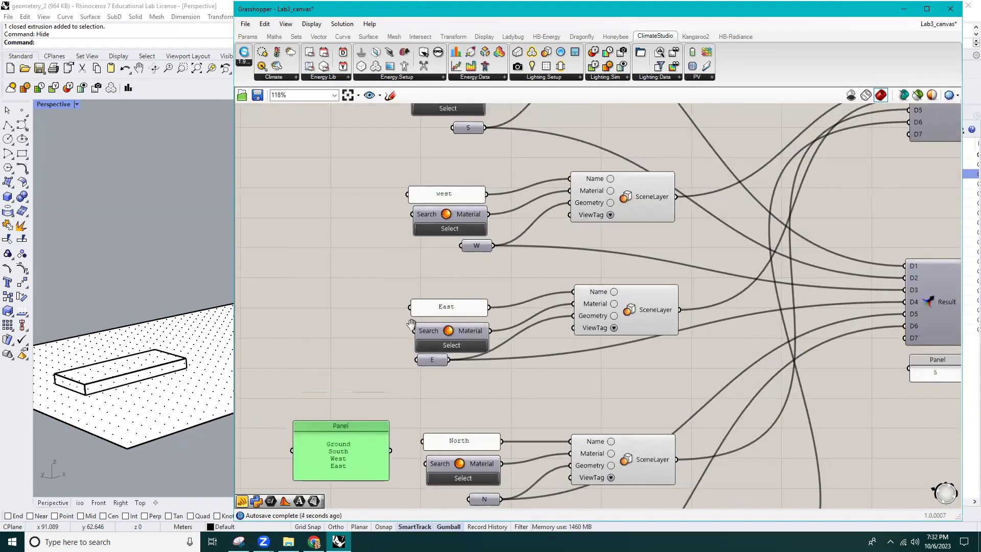
{"action": "right_click_drag", "start_coordinate": [343, 458], "coordinate": [394, 245]}
{"action": "double_click", "coordinate": [389, 247]}
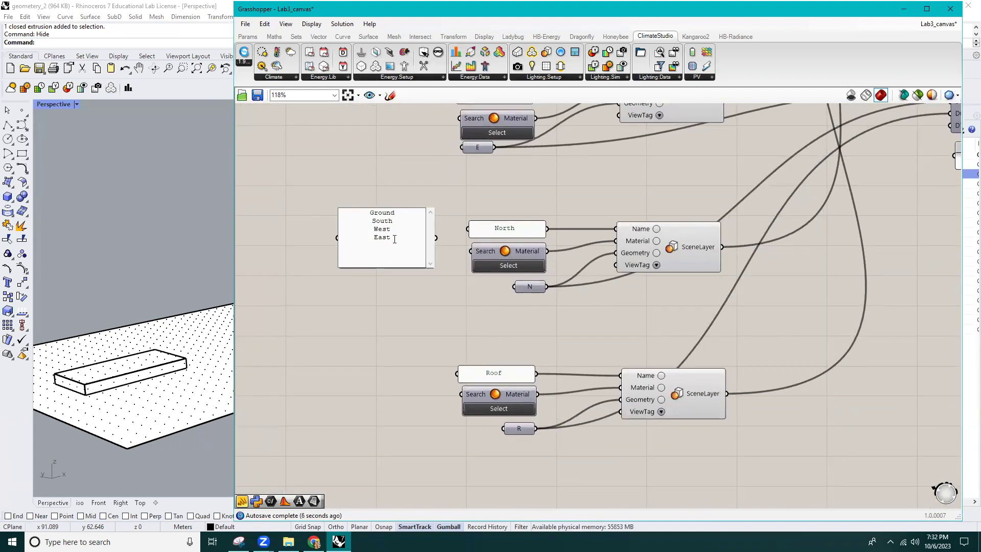
{"action": "type", "text": "North "}
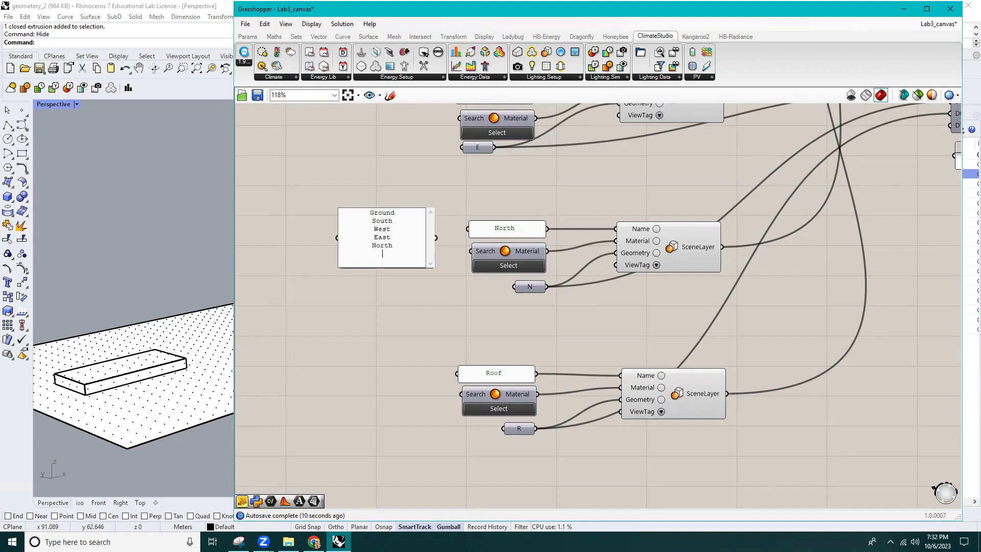
{"action": "type", "text": "Roof"}
{"action": "left_click", "coordinate": [402, 341]}
Move the names panel across the canvas to just below the SensorGrid component
{"action": "scroll", "coordinate": [402, 341], "scroll_direction": "down", "scroll_amount": 4}
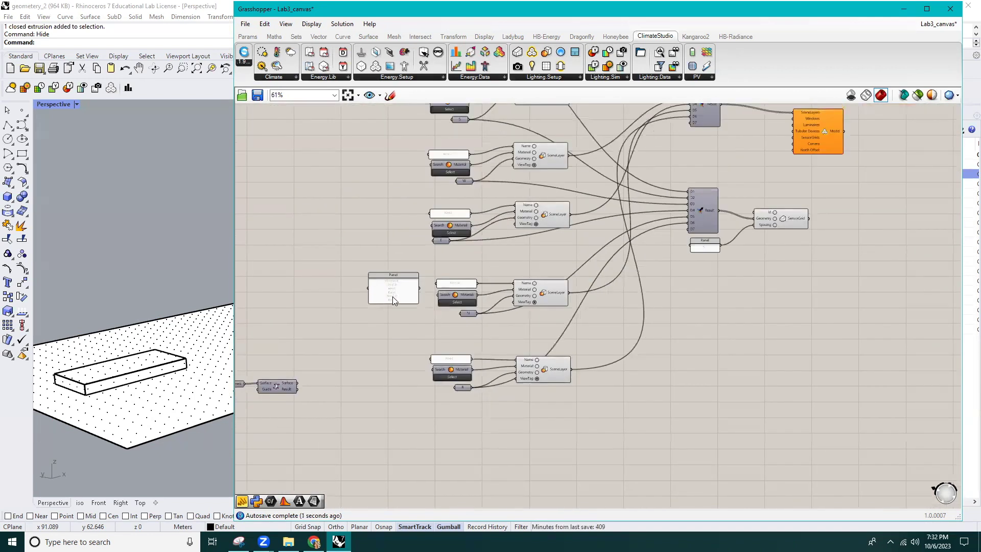
{"action": "left_click_drag", "start_coordinate": [765, 300], "coordinate": [773, 274]}
{"action": "right_click_drag", "start_coordinate": [772, 274], "coordinate": [563, 348]}
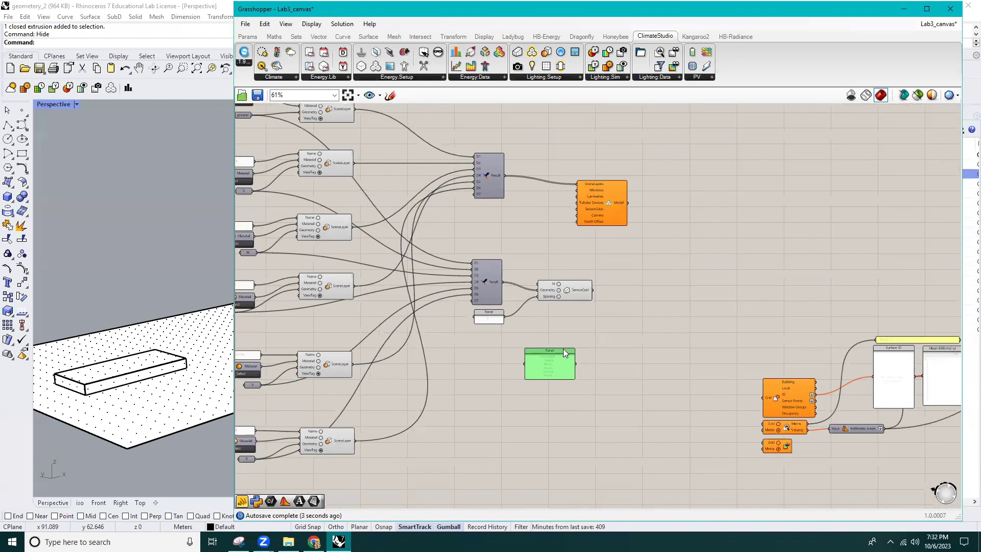
{"action": "scroll", "coordinate": [563, 348], "scroll_direction": "up", "scroll_amount": 3}
{"action": "left_click_drag", "start_coordinate": [501, 403], "coordinate": [528, 403]}
Turn off Multiline Data for the names panel and make the panel taller
{"action": "right_click", "coordinate": [563, 385]}
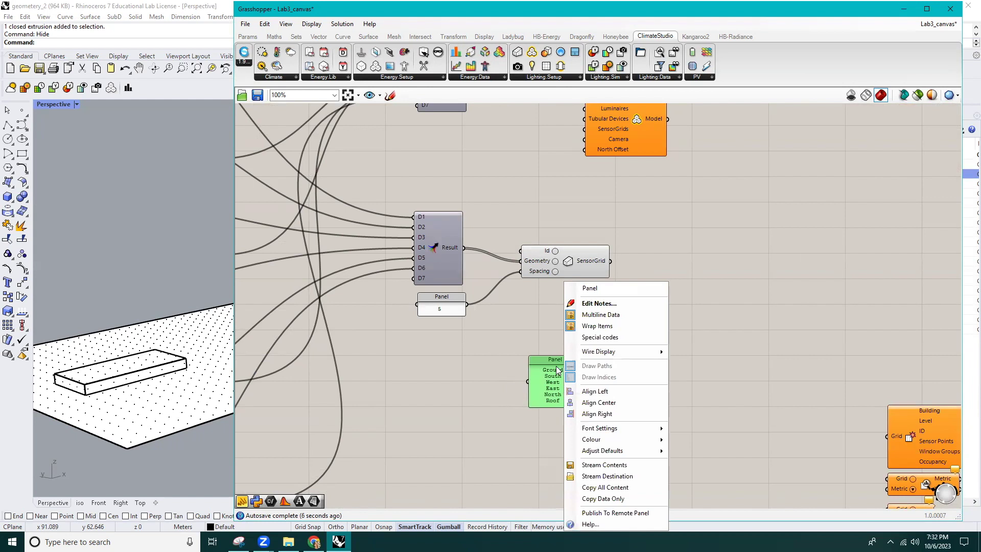
{"action": "left_click", "coordinate": [599, 317]}
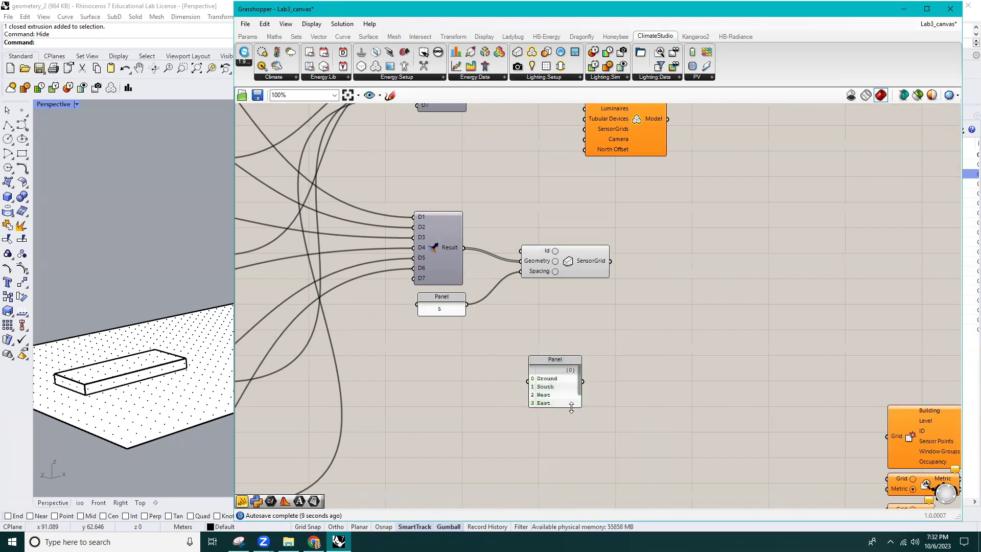
{"action": "left_click_drag", "start_coordinate": [572, 412], "coordinate": [573, 431]}
Connect the names panel to the SensorGrid's Id input and place the panel above the lower Merge
{"action": "left_click_drag", "start_coordinate": [564, 398], "coordinate": [607, 251]}
{"action": "left_click", "coordinate": [613, 303]}
{"action": "scroll", "coordinate": [549, 429], "scroll_direction": "up", "scroll_amount": 5}
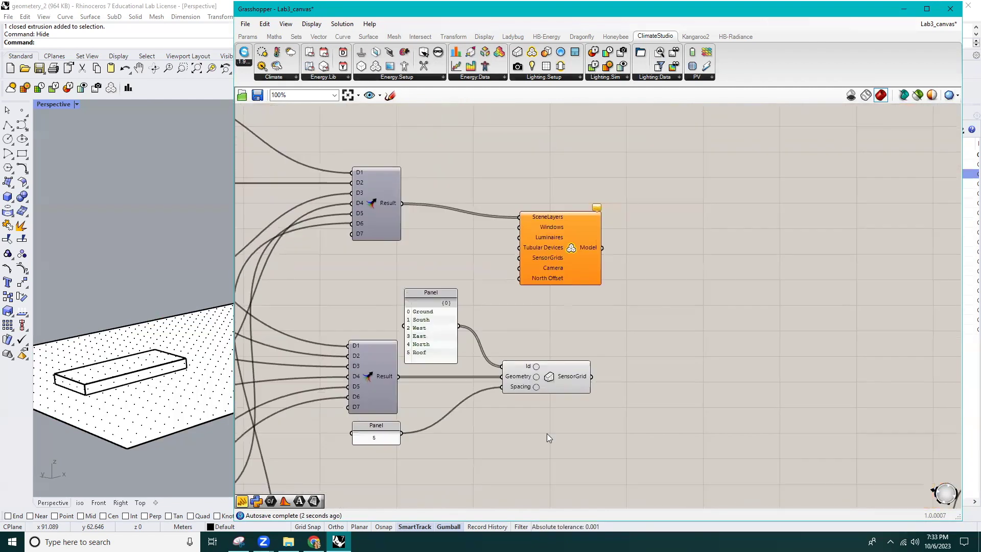
Move the Model component farther from the Merge and connect the SensorGrid output to its SensorGrids input
{"action": "left_click_drag", "start_coordinate": [559, 274], "coordinate": [645, 273]}
{"action": "left_click_drag", "start_coordinate": [593, 374], "coordinate": [607, 260]}
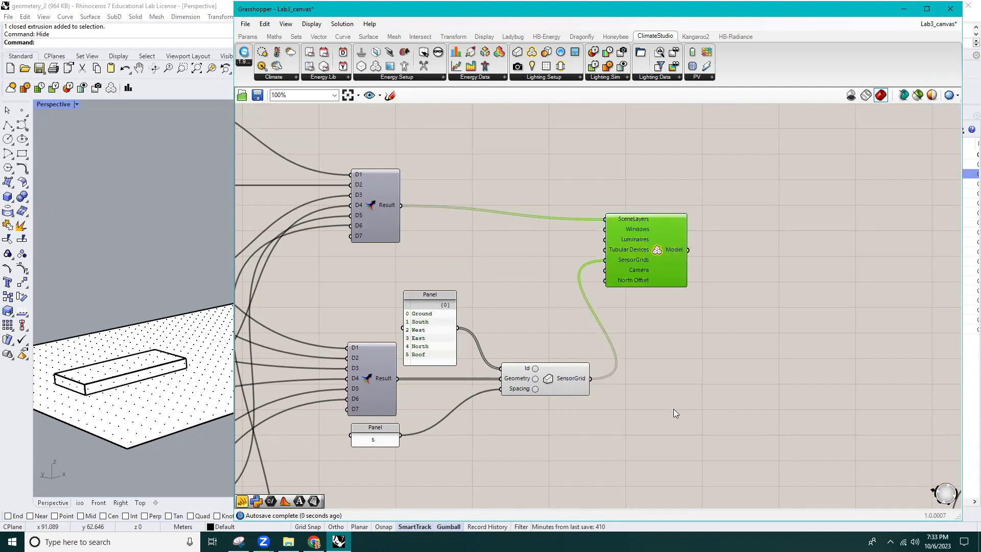
{"action": "left_click", "coordinate": [658, 389]}
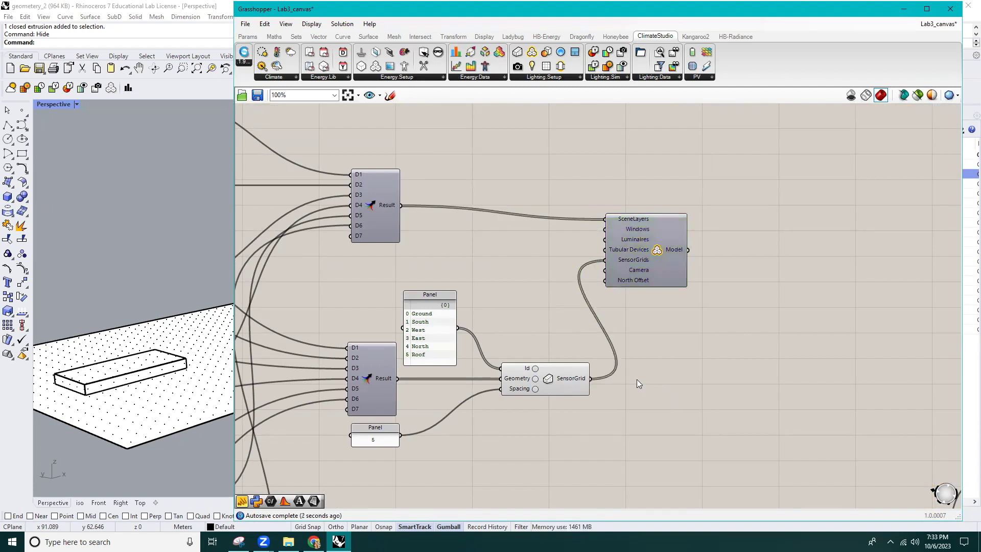
Add a Run CS RadMap component beside the Model component
{"action": "scroll", "coordinate": [687, 366], "scroll_direction": "down", "scroll_amount": 3}
{"action": "right_click_drag", "start_coordinate": [580, 306], "coordinate": [513, 293]}
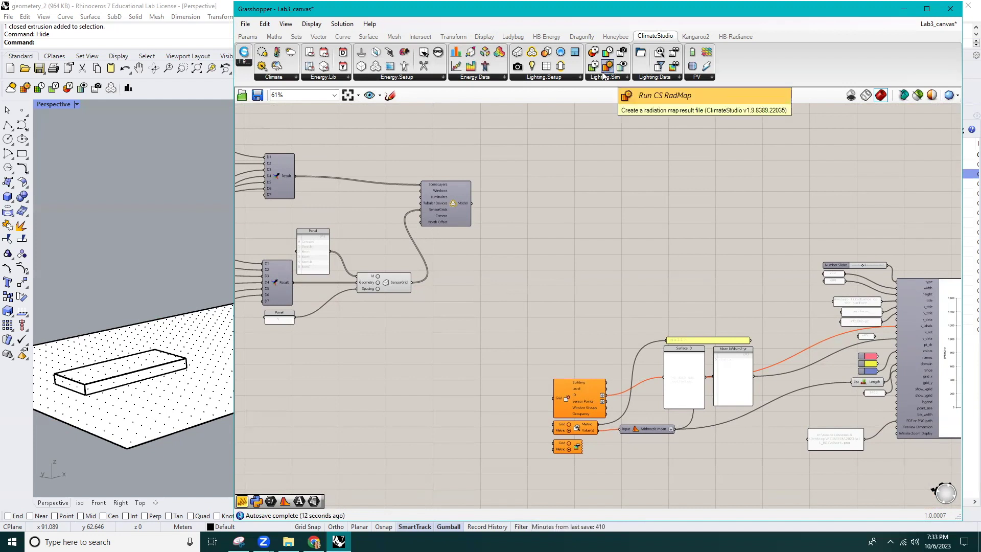
{"action": "left_click_drag", "start_coordinate": [608, 67], "coordinate": [546, 215]}
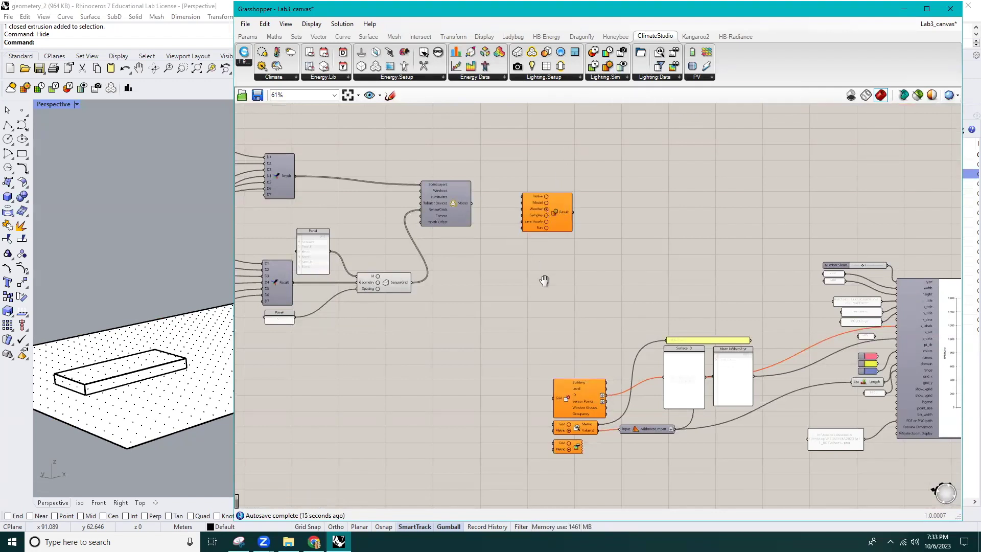
{"action": "scroll", "coordinate": [515, 244], "scroll_direction": "up", "scroll_amount": 3}
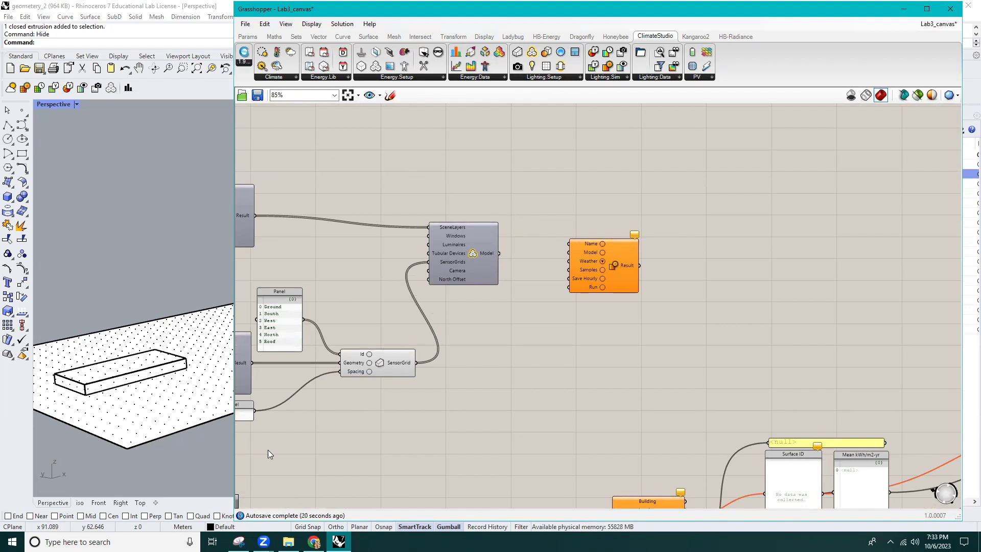
Duplicate the spacing panel above the Model component, change its text to irradianceAna, and connect it to the RadMap's Name input
{"action": "right_click_drag", "start_coordinate": [388, 451], "coordinate": [450, 447]}
{"action": "left_click", "coordinate": [310, 410]}
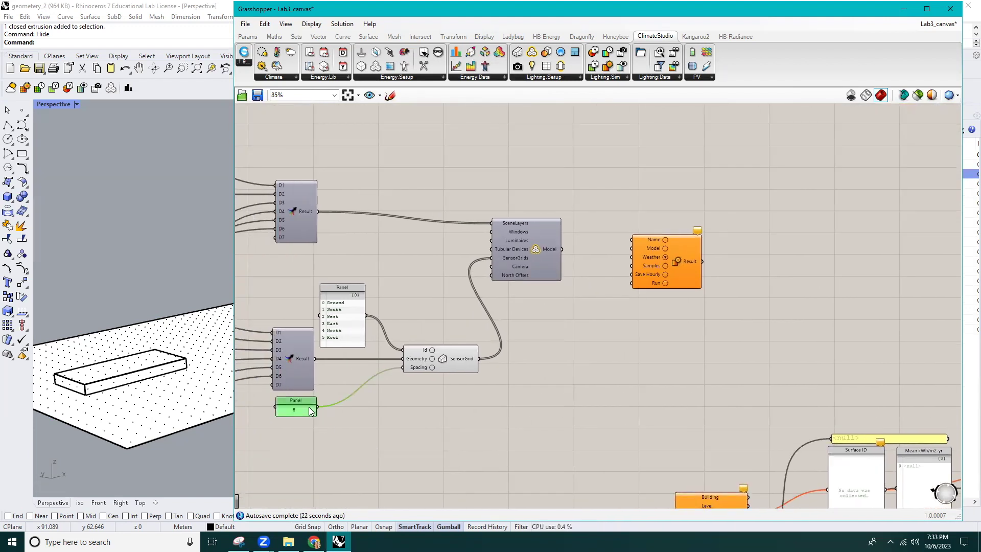
{"action": "key", "text": "ctrl+c"}
{"action": "key", "text": "ctrl+v"}
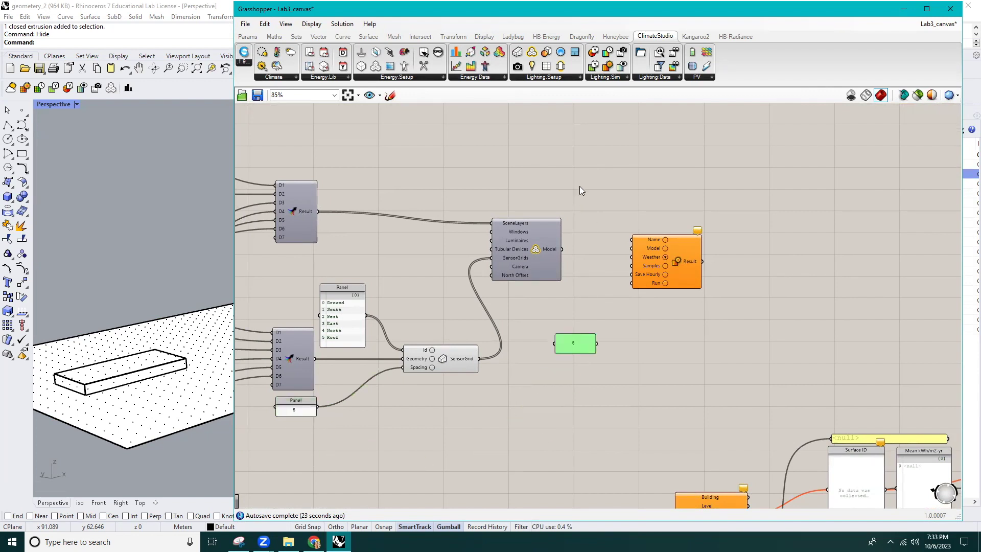
{"action": "double_click", "coordinate": [579, 181]}
{"action": "type", "text": "irradianceAna"}
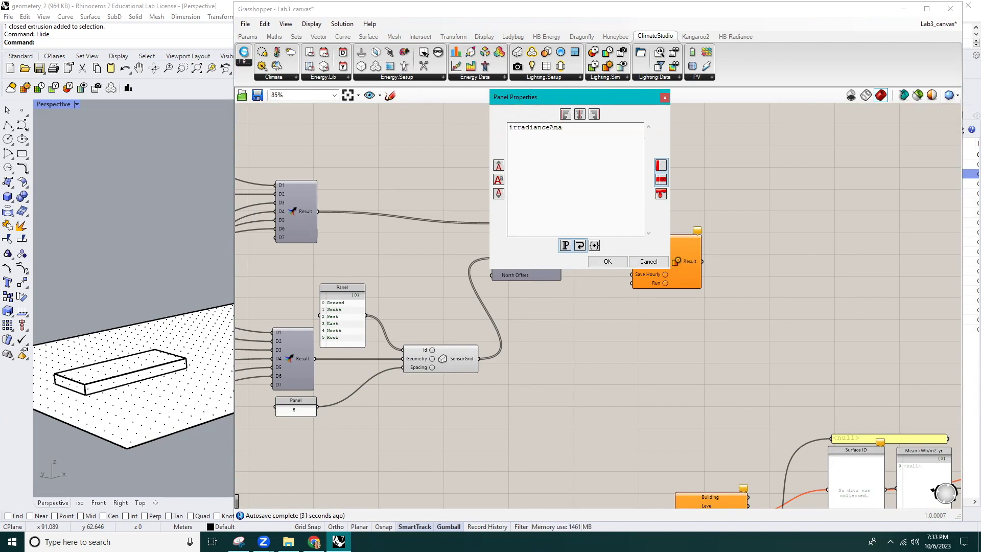
{"action": "left_click", "coordinate": [607, 261]}
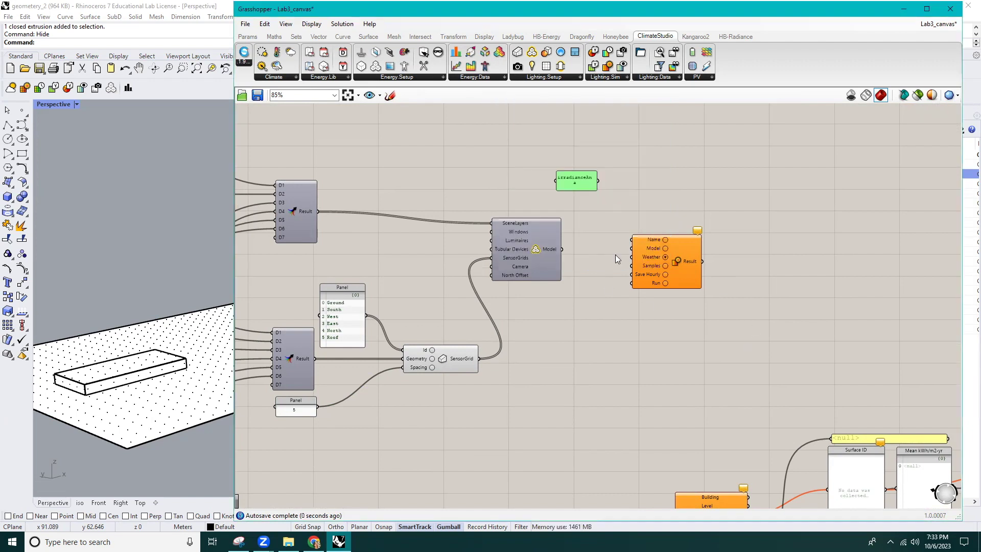
{"action": "left_click_drag", "start_coordinate": [597, 189], "coordinate": [632, 240]}
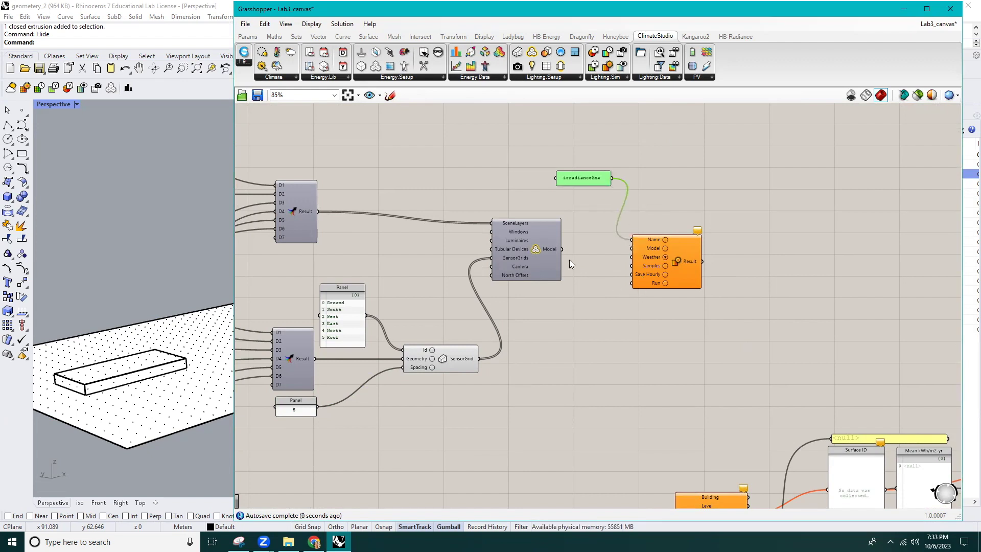
Connect the Model output to the RadMap's Model input and set Weather to USA_NC_Charlotte.Douglas.Intl.AP.723140_TMYx.2004-2018
{"action": "left_click_drag", "start_coordinate": [562, 249], "coordinate": [632, 249]}
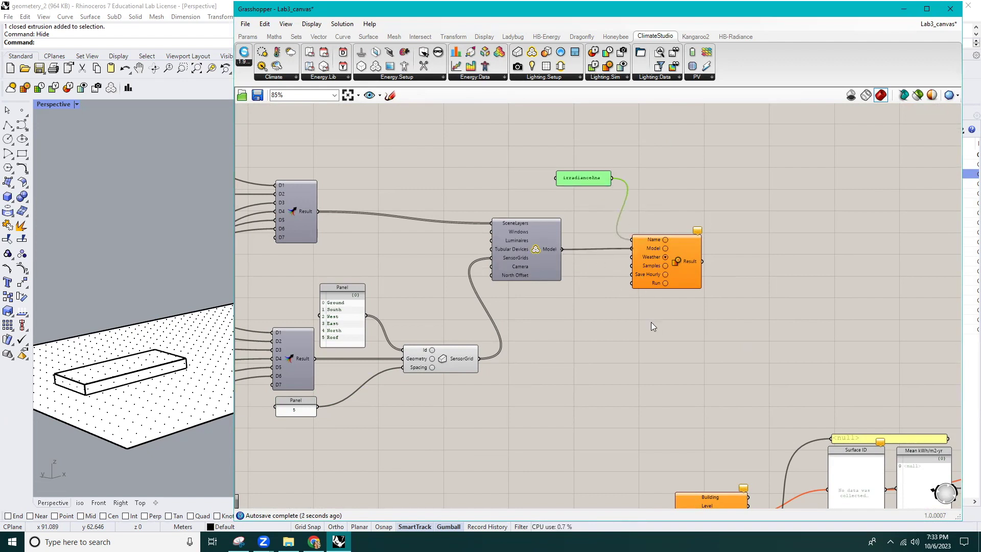
{"action": "left_click", "coordinate": [656, 306]}
{"action": "left_click", "coordinate": [666, 257]}
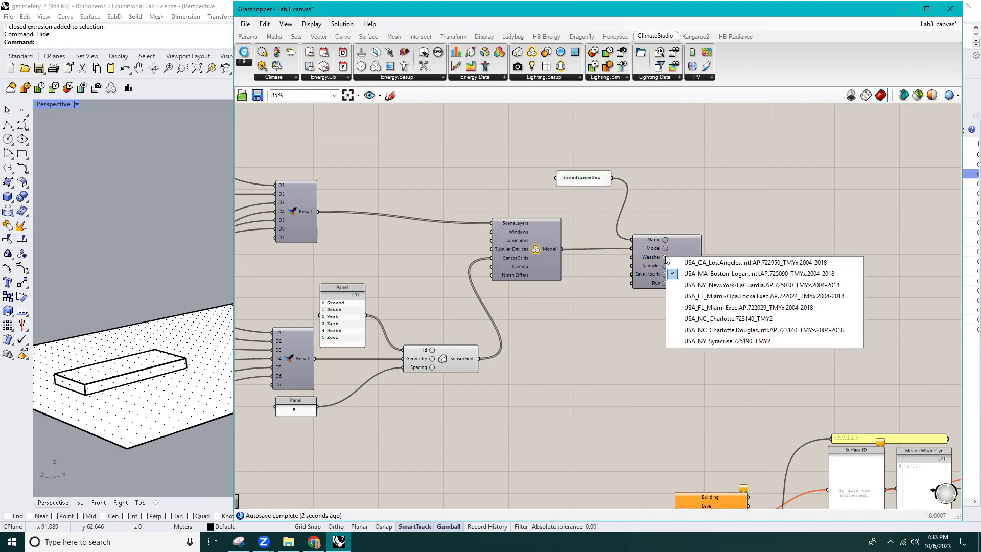
{"action": "left_click", "coordinate": [737, 330]}
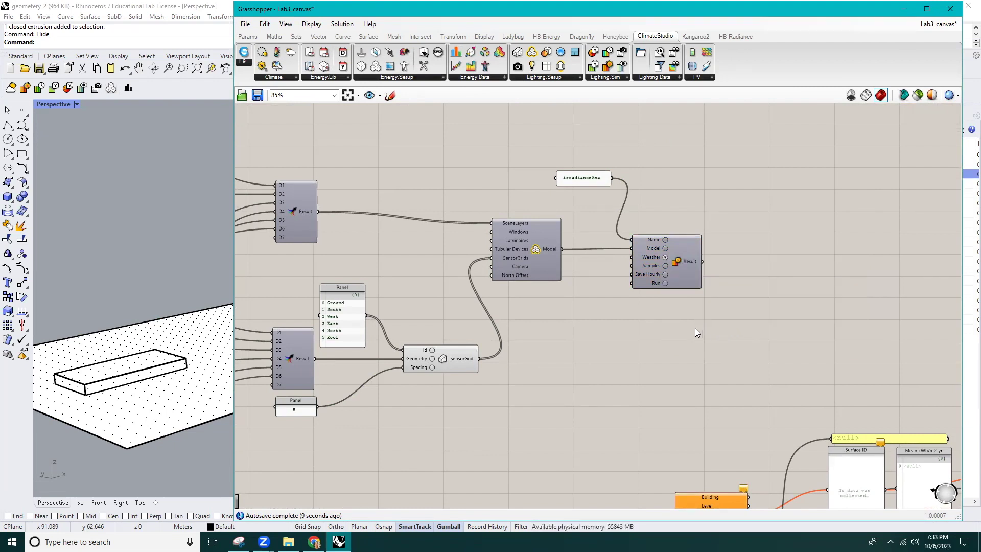
Add a Button below the Model component's output and connect it to the RadMap's Run input
{"action": "double_click", "coordinate": [656, 340]}
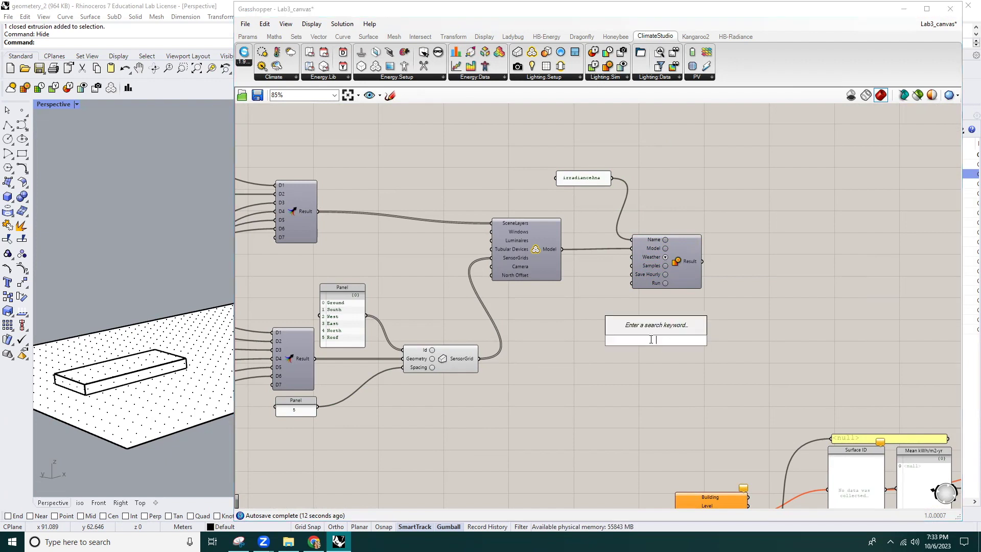
{"action": "type", "text": "butt"}
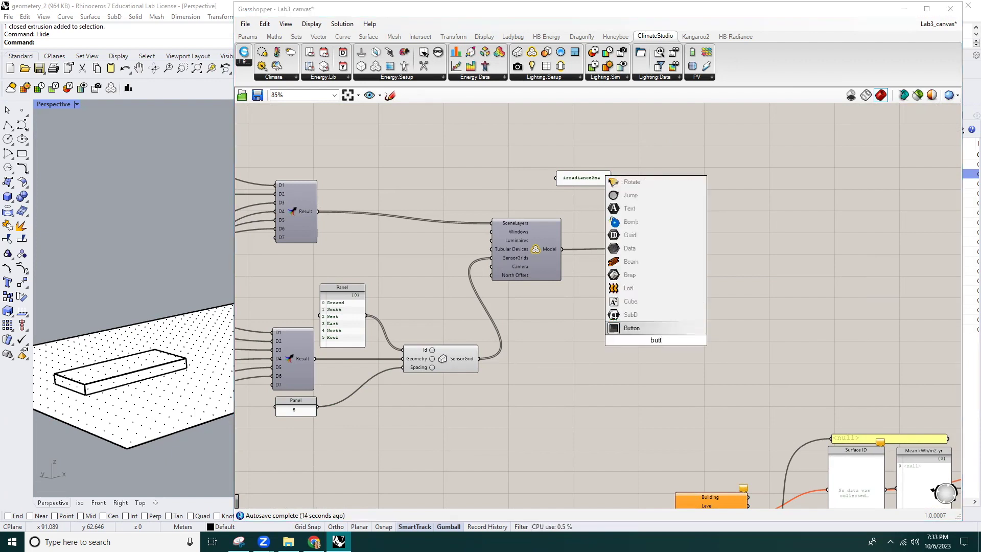
{"action": "left_click", "coordinate": [626, 328]}
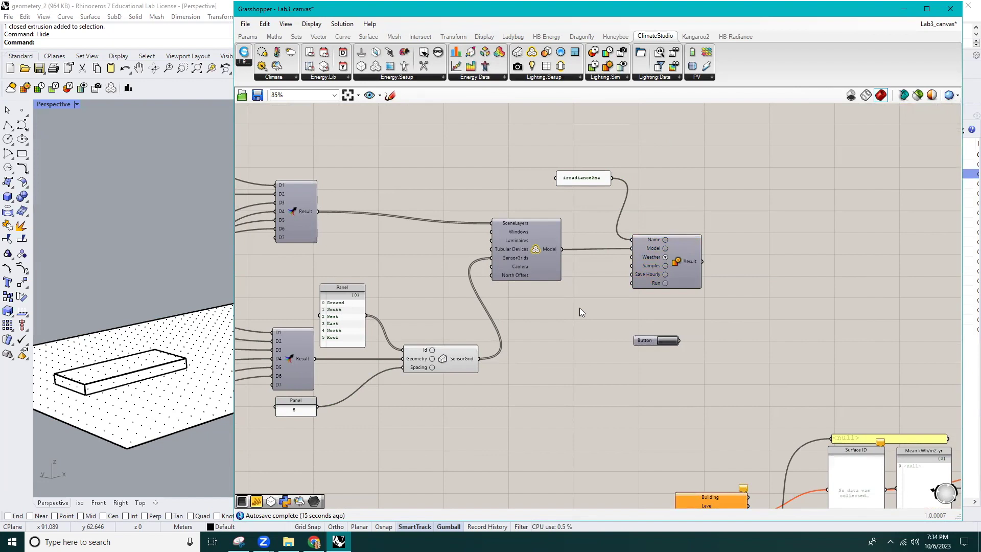
{"action": "left_click_drag", "start_coordinate": [664, 342], "coordinate": [586, 305]}
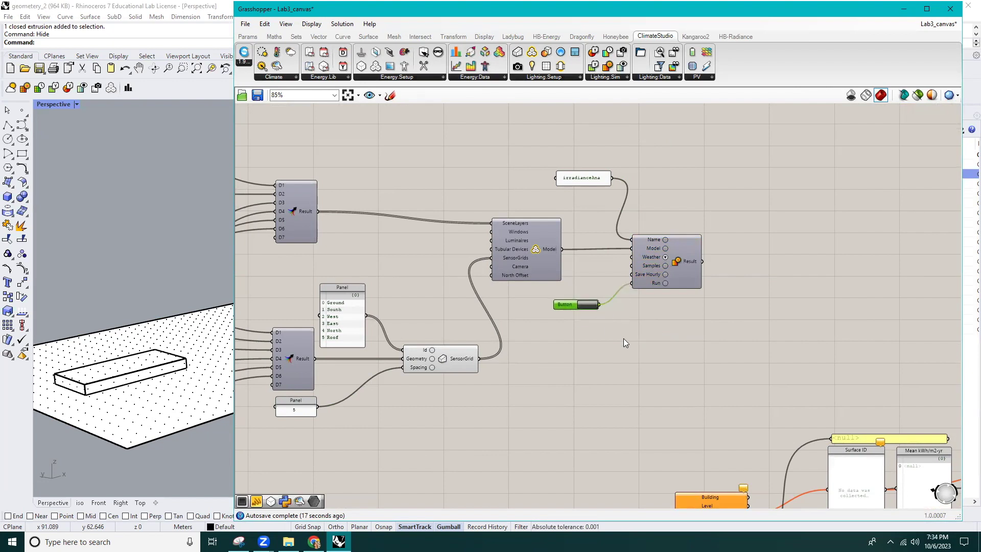
Add a Boolean Toggle set to False, connect it to the RadMap's Save Hourly input, and place it above the Button
{"action": "double_click", "coordinate": [584, 348]}
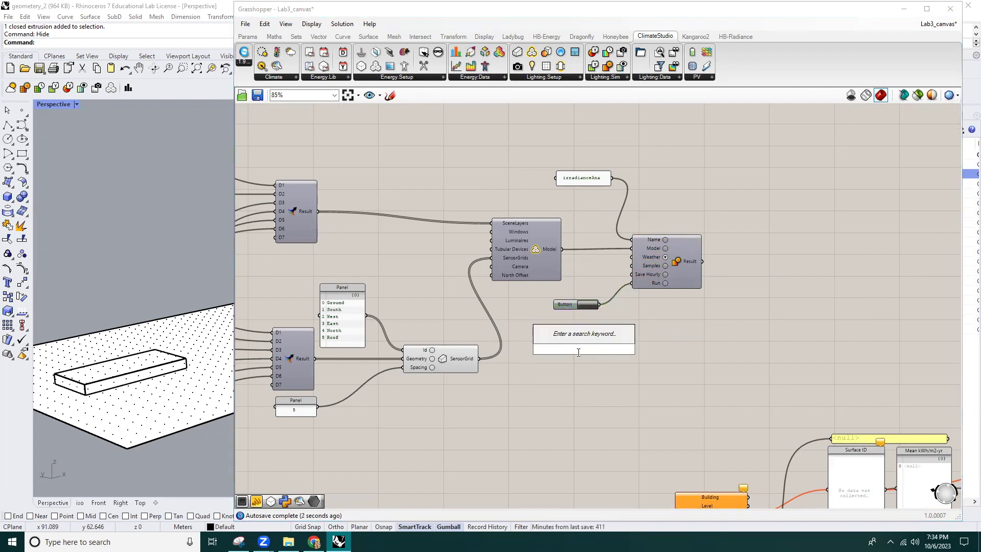
{"action": "type", "text": "bool"}
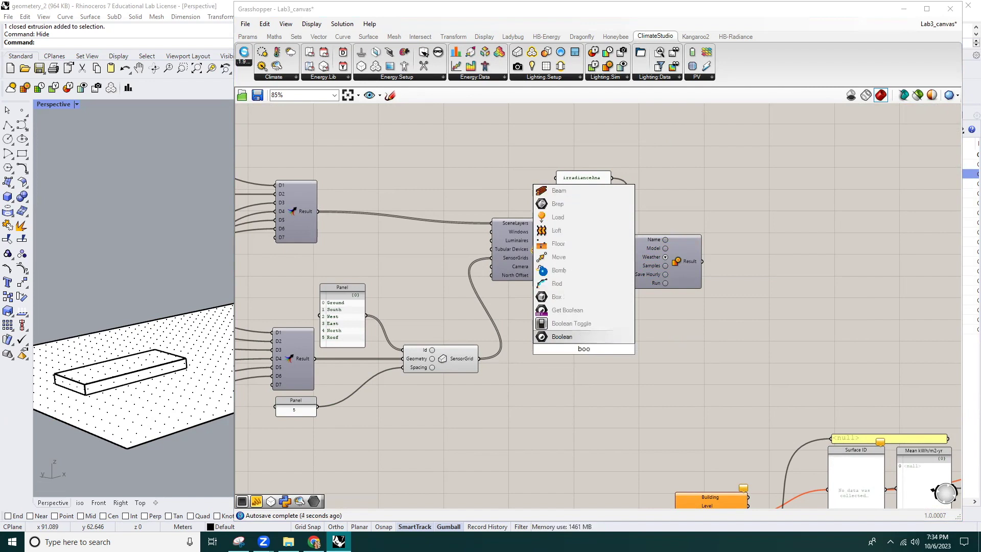
{"action": "left_click", "coordinate": [596, 337]}
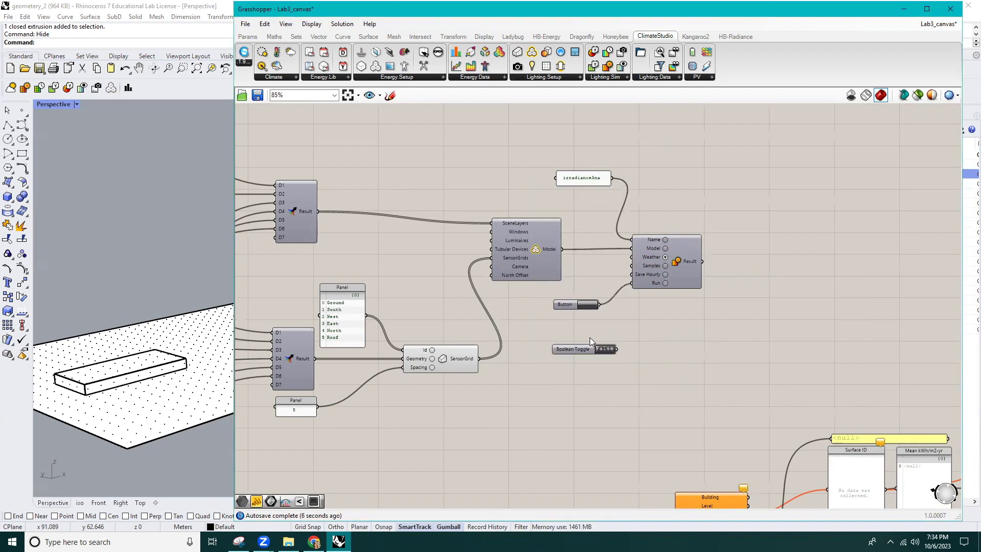
{"action": "scroll", "coordinate": [608, 350], "scroll_direction": "up", "scroll_amount": 2}
{"action": "scroll", "coordinate": [608, 351], "scroll_direction": "up", "scroll_amount": 1}
{"action": "left_click_drag", "start_coordinate": [628, 349], "coordinate": [652, 227]}
{"action": "left_click_drag", "start_coordinate": [567, 353], "coordinate": [537, 255]}
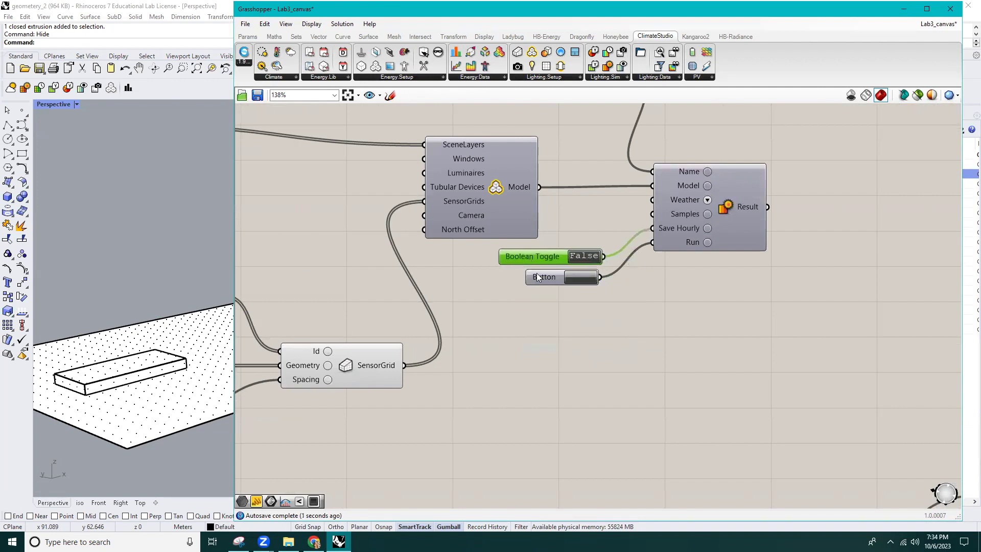
{"action": "left_click", "coordinate": [631, 353]}
{"action": "scroll", "coordinate": [651, 368], "scroll_direction": "down", "scroll_amount": 3}
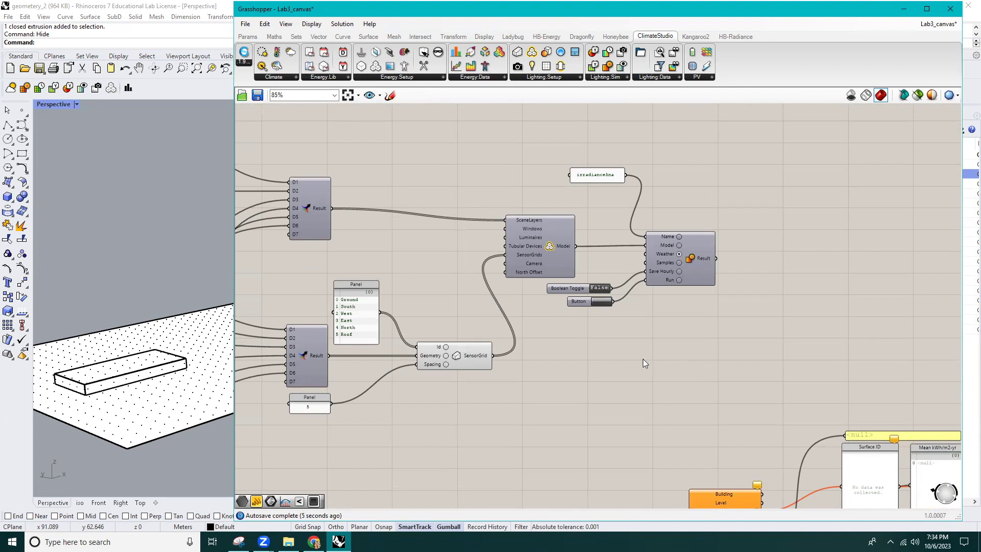
Save the Grasshopper file and run the radiation map simulation
{"action": "right_click_drag", "start_coordinate": [574, 328], "coordinate": [448, 305]}
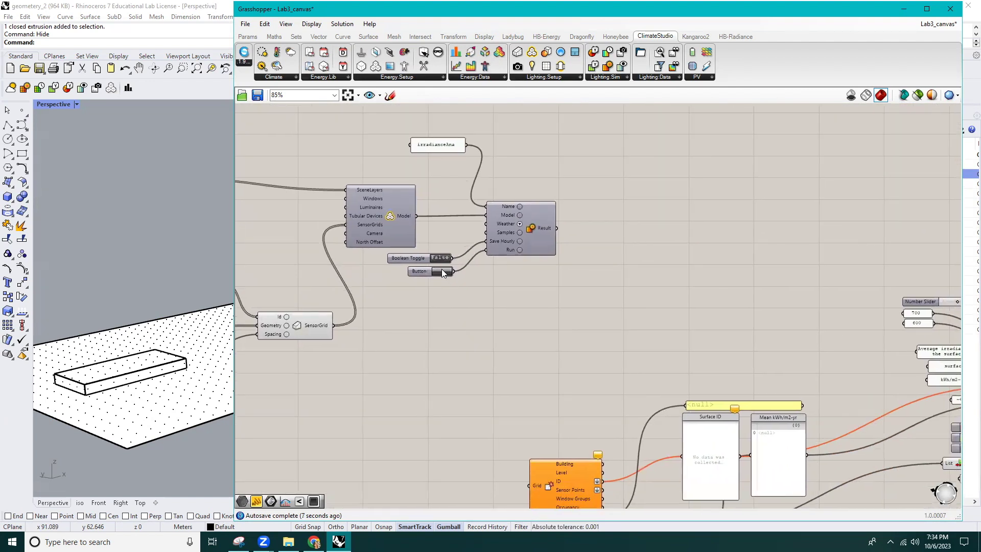
{"action": "left_click", "coordinate": [258, 96]}
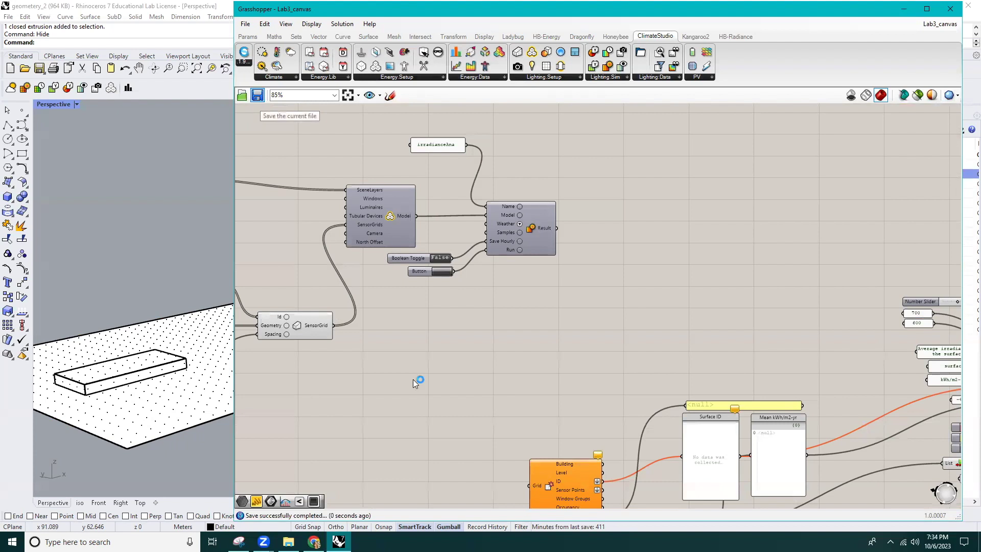
{"action": "left_click", "coordinate": [442, 270]}
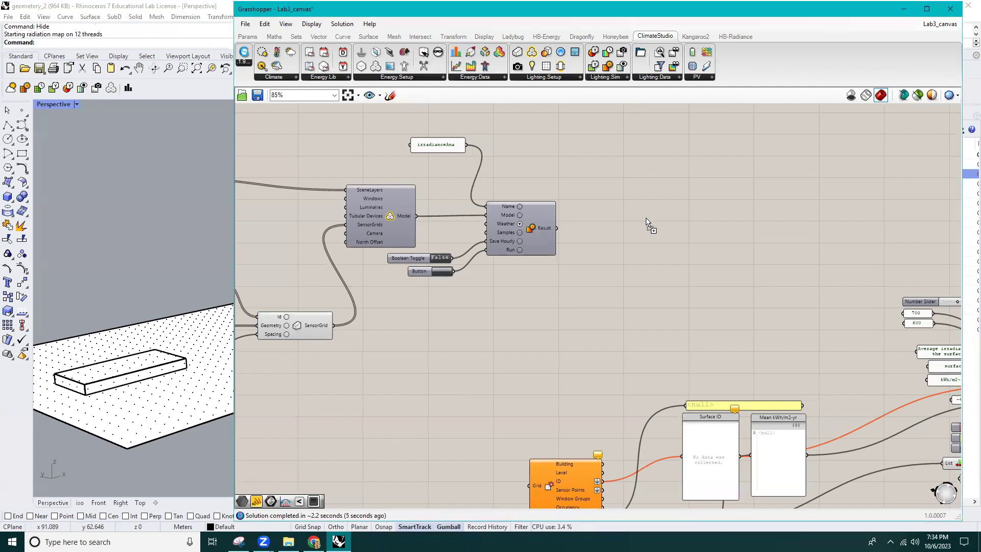
Add the component that loads lighting results beside the RadMap and feed it the RadMap's Result output
{"action": "left_click_drag", "start_coordinate": [607, 204], "coordinate": [612, 204]}
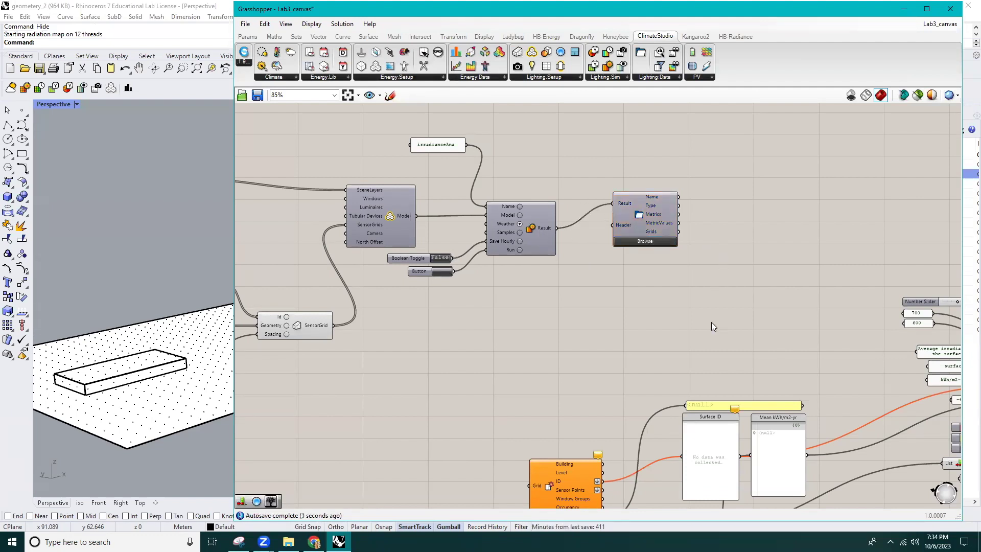
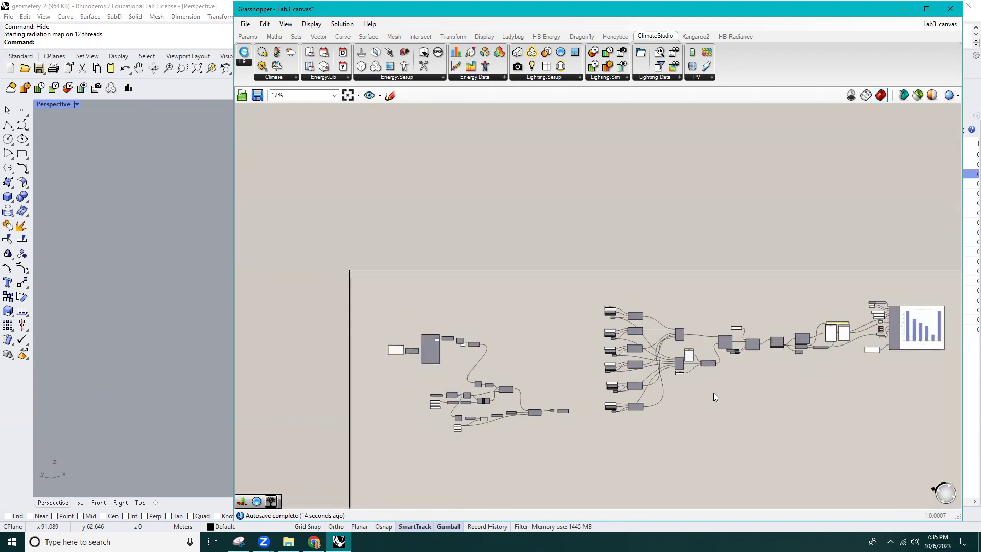
Enable the viewport preview of the component that displays the grid metric on the geometry
{"action": "right_click_drag", "start_coordinate": [714, 392], "coordinate": [562, 335]}
{"action": "scroll", "coordinate": [582, 362], "scroll_direction": "up", "scroll_amount": 8}
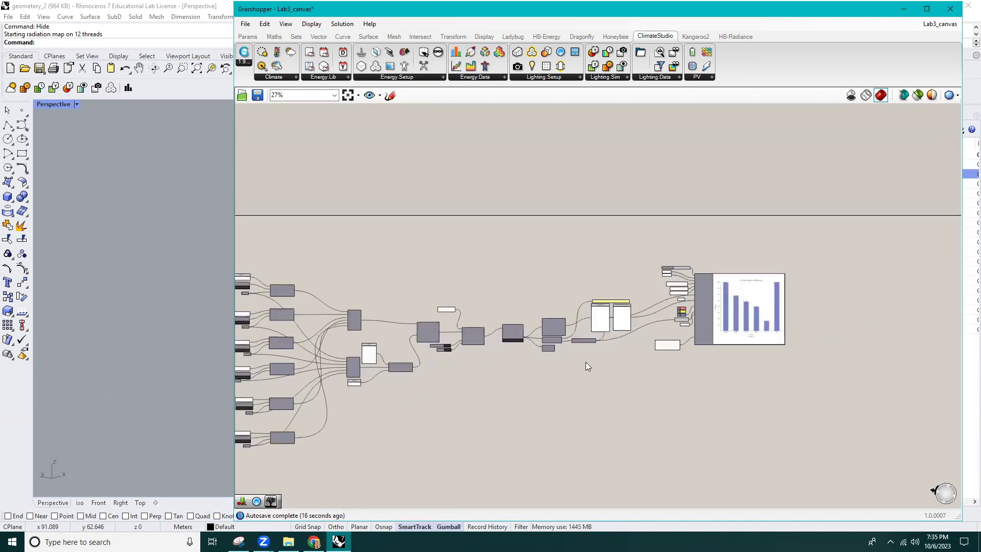
{"action": "left_click", "coordinate": [492, 335]}
{"action": "middle_click", "coordinate": [492, 335]}
{"action": "left_click", "coordinate": [510, 314]}
{"action": "left_click", "coordinate": [538, 404]}
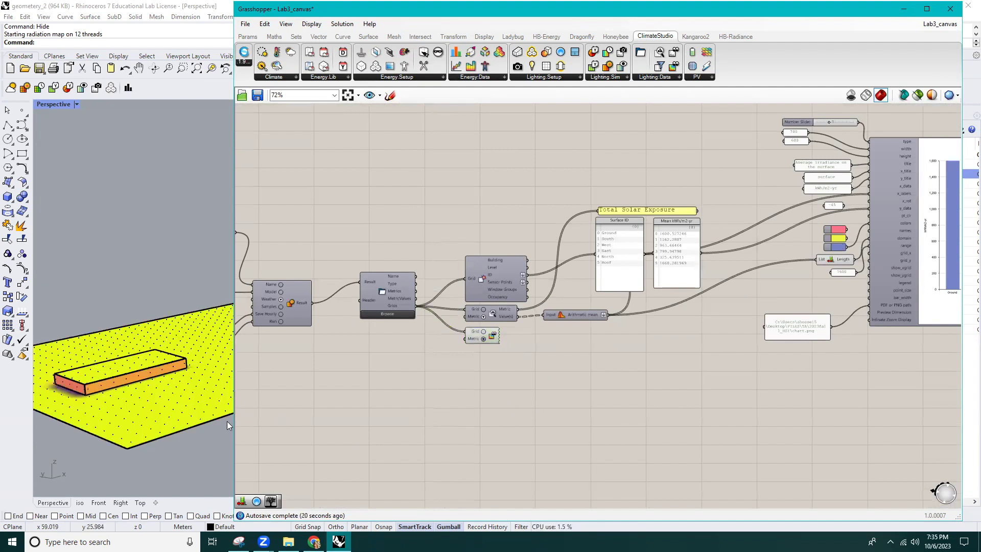
Examine the radiation colours on the building, the Total Solar Exposure values per surface, and the average irradiance chart
{"action": "left_click_drag", "start_coordinate": [234, 424], "coordinate": [378, 430]}
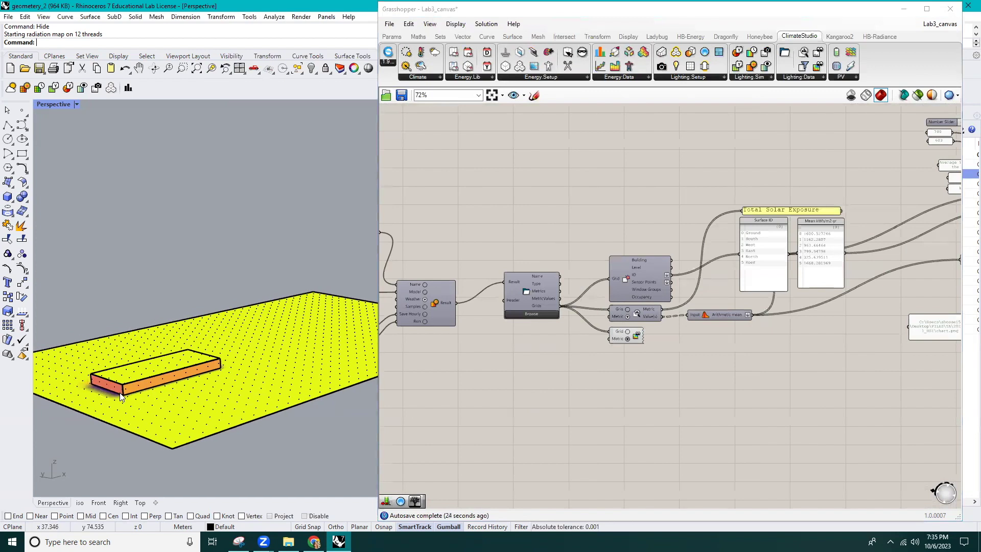
{"action": "scroll", "coordinate": [121, 398], "scroll_direction": "up", "scroll_amount": 3}
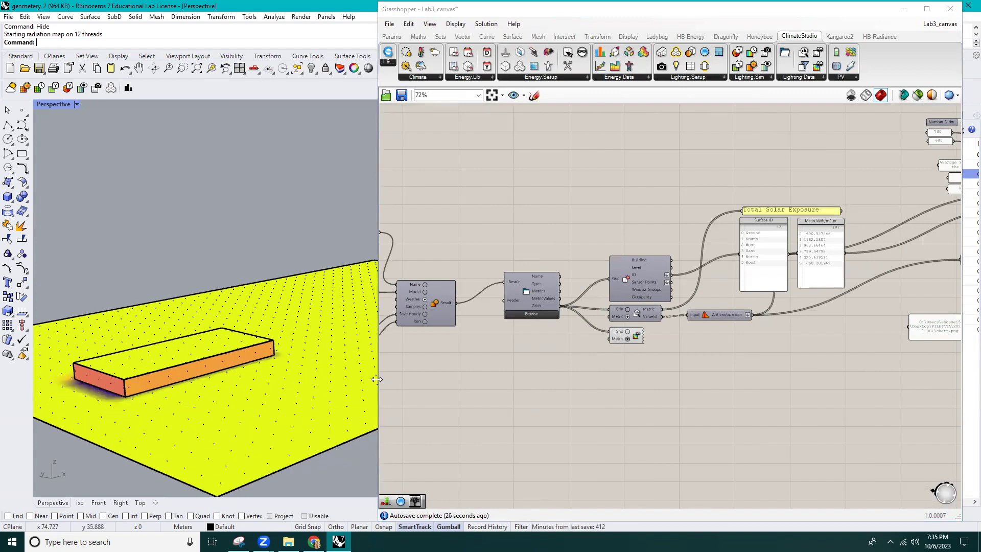
{"action": "left_click_drag", "start_coordinate": [376, 379], "coordinate": [305, 375]}
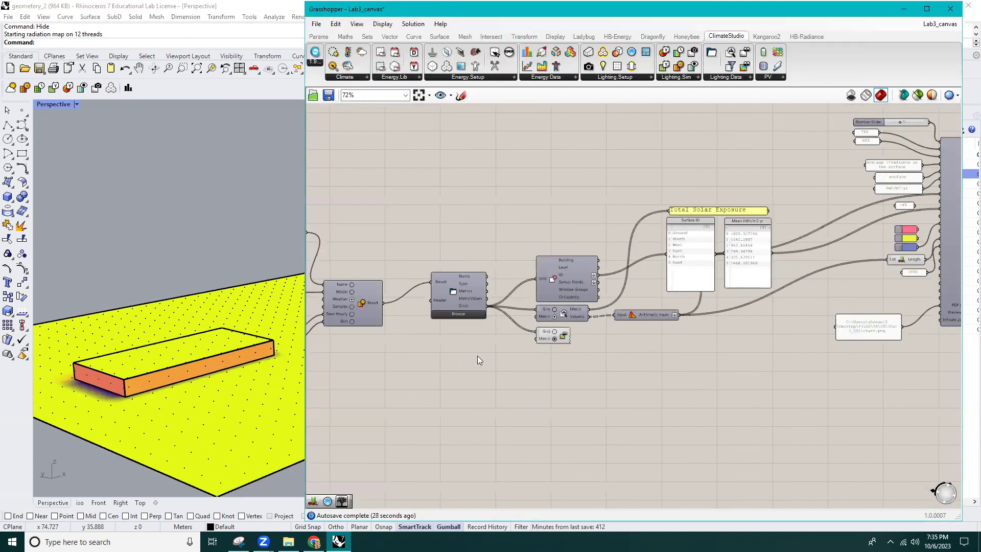
{"action": "right_click_drag", "start_coordinate": [618, 379], "coordinate": [409, 449]}
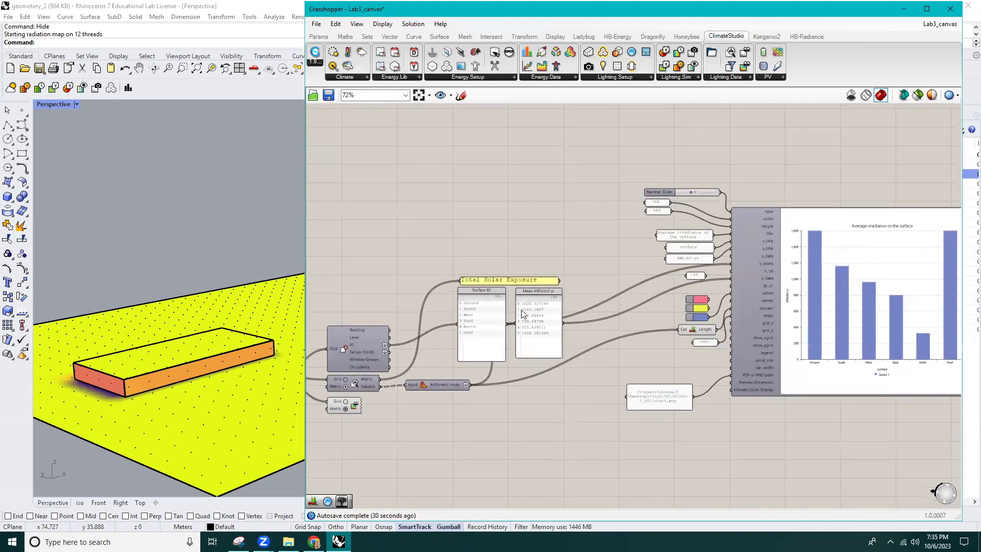
{"action": "scroll", "coordinate": [522, 313], "scroll_direction": "up", "scroll_amount": 3}
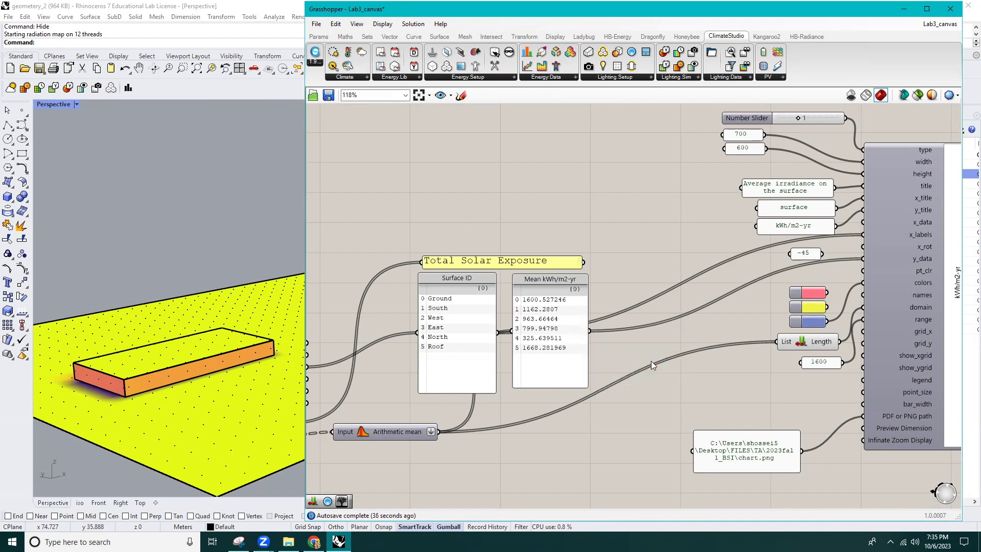
{"action": "scroll", "coordinate": [565, 353], "scroll_direction": "down", "scroll_amount": 2}
{"action": "scroll", "coordinate": [543, 363], "scroll_direction": "up", "scroll_amount": 2}
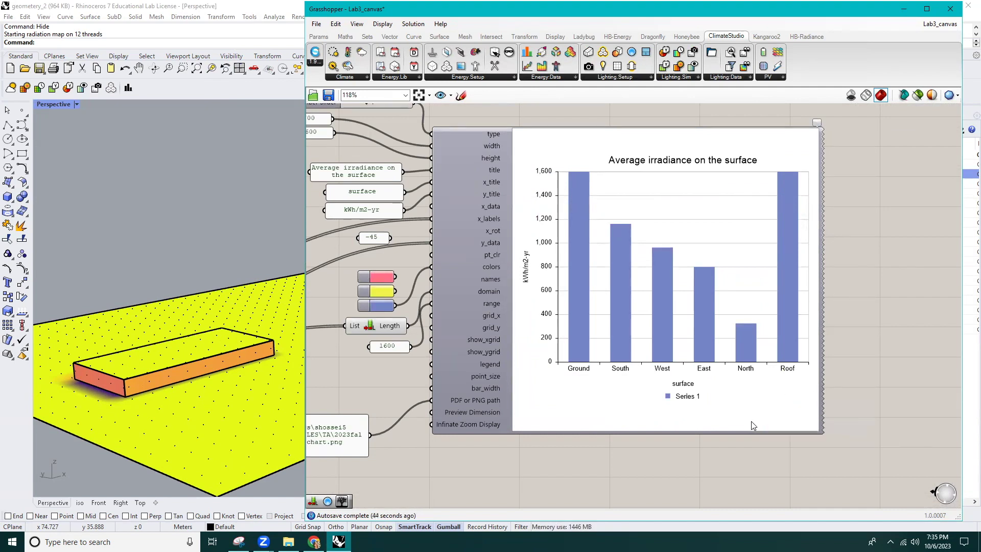
{"action": "scroll", "coordinate": [611, 467], "scroll_direction": "down", "scroll_amount": 8}
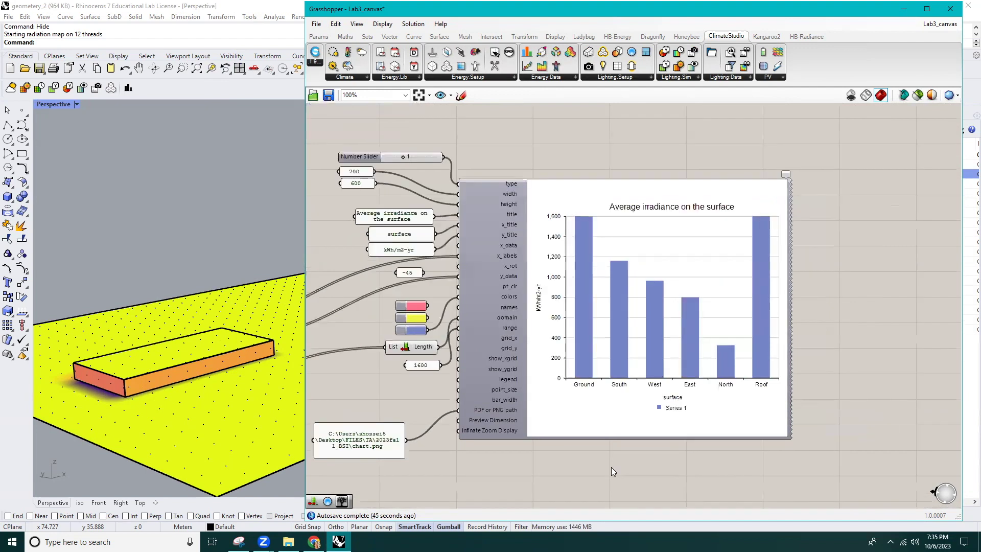
{"action": "right_click_drag", "start_coordinate": [633, 373], "coordinate": [698, 359]}
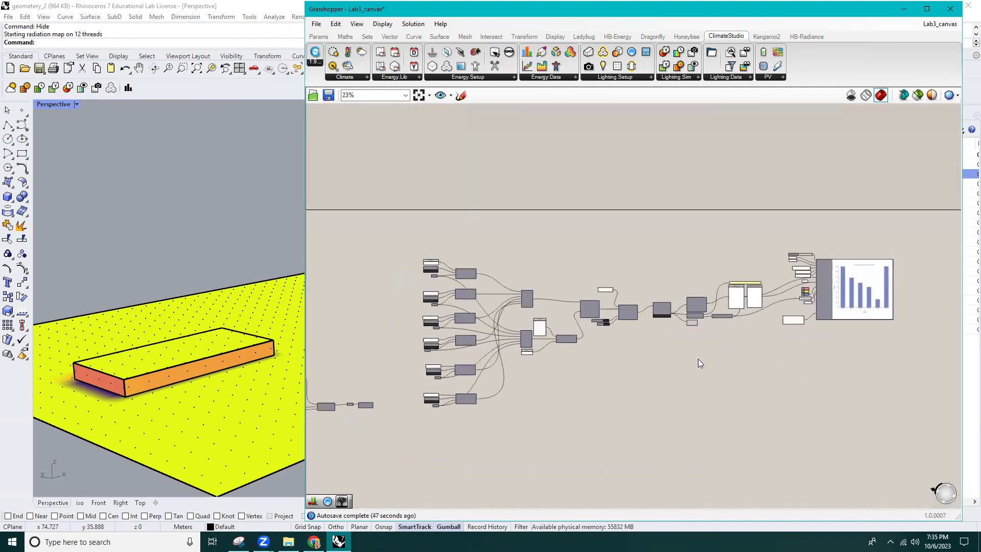
Enable the viewport preview of the louvers geometry
{"action": "scroll", "coordinate": [394, 388], "scroll_direction": "up", "scroll_amount": 9}
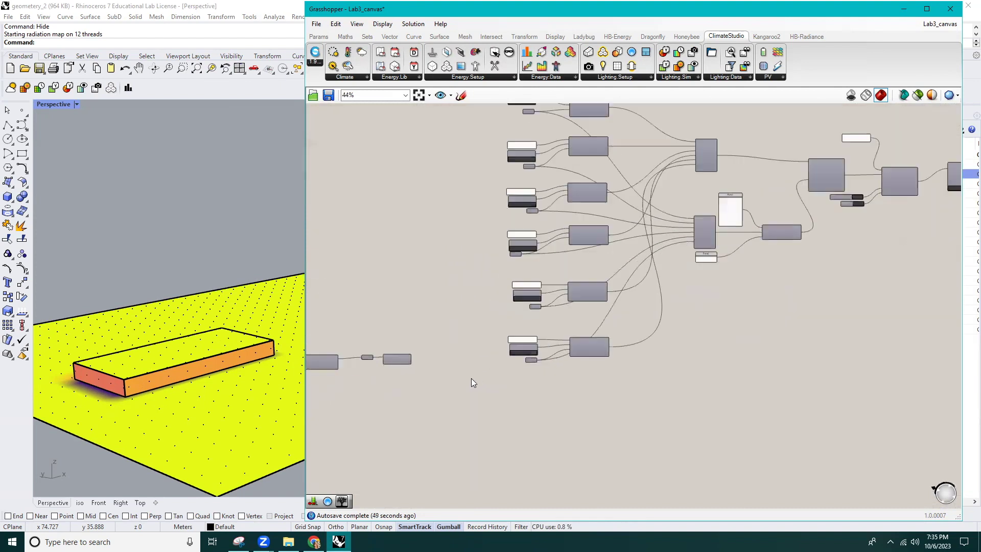
{"action": "right_click_drag", "start_coordinate": [454, 384], "coordinate": [520, 348]}
{"action": "left_click", "coordinate": [520, 348]}
{"action": "middle_click", "coordinate": [524, 339]}
{"action": "left_click", "coordinate": [539, 329]}
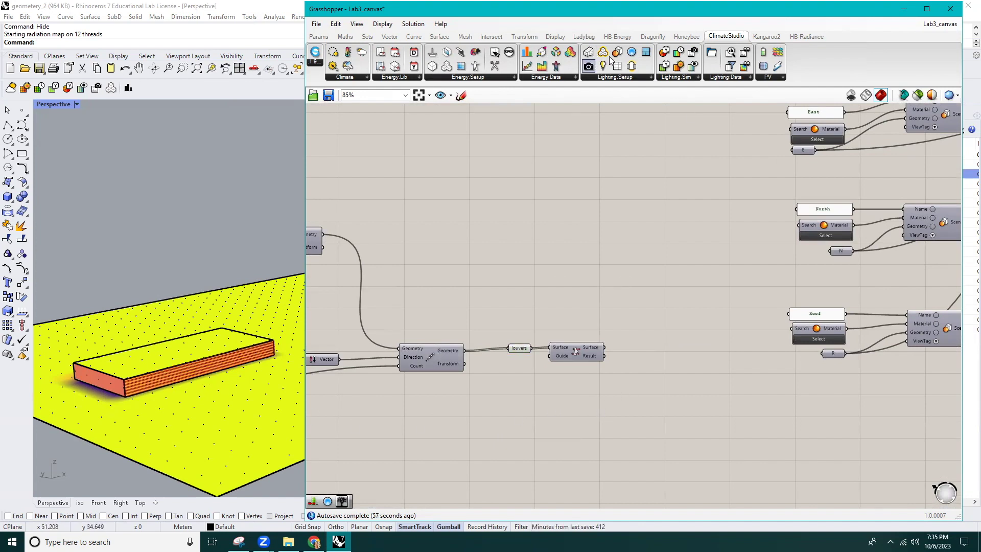
Add a Construct CS SceneLayer and a Get CS LightingMaterial component near the louvers geometry, below the Roof layer
{"action": "left_click_drag", "start_coordinate": [617, 53], "coordinate": [739, 423]}
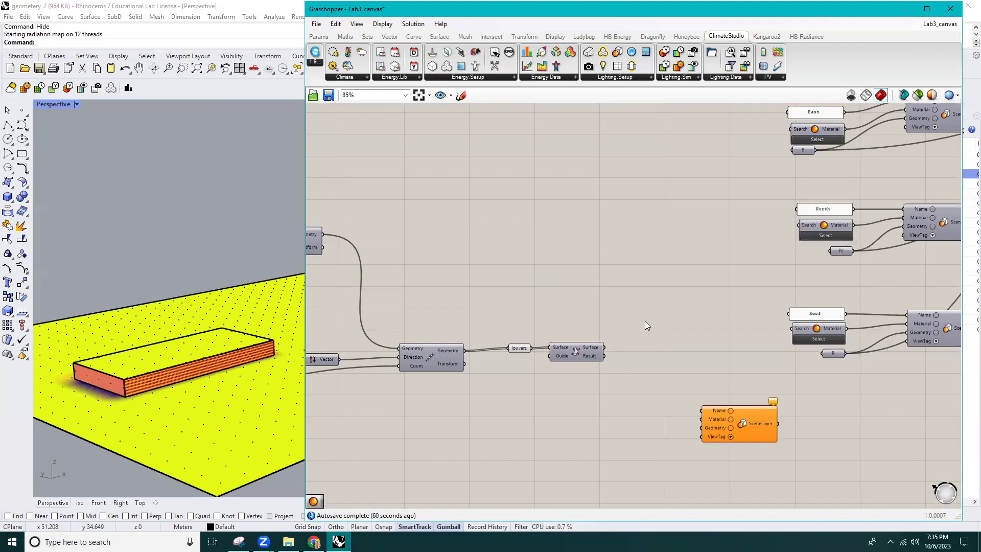
{"action": "left_click", "coordinate": [603, 78]}
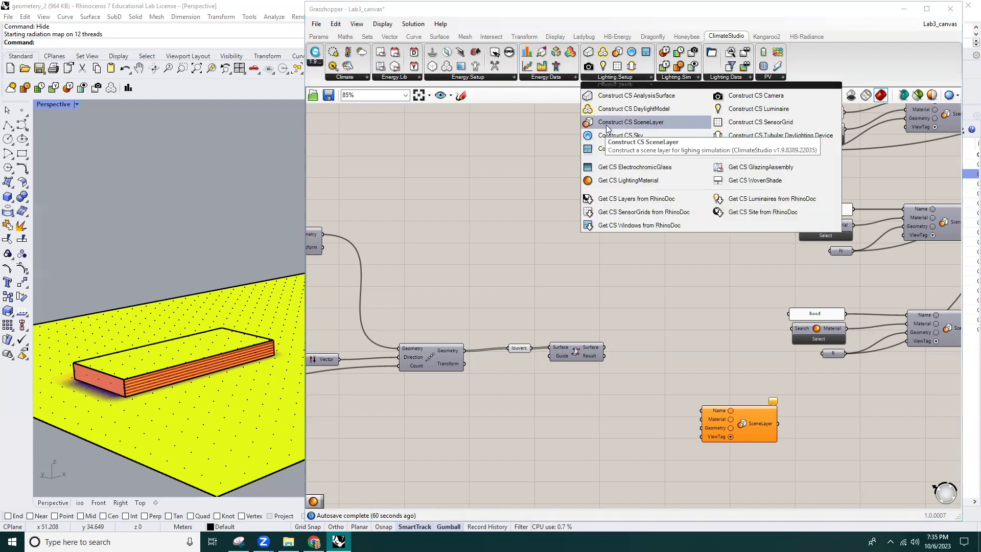
{"action": "left_click_drag", "start_coordinate": [607, 181], "coordinate": [646, 457]}
{"action": "right_click_drag", "start_coordinate": [715, 485], "coordinate": [617, 425]}
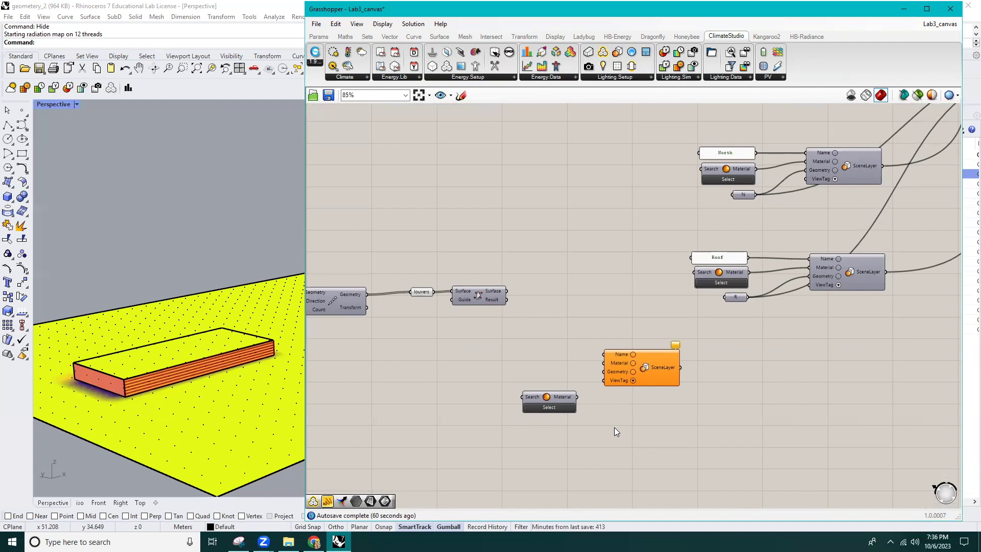
Duplicate the Roof name panel for the new scene layer and change its text to louvers
{"action": "left_click", "coordinate": [712, 259]}
{"action": "key", "text": "ctrl+c"}
{"action": "key", "text": "ctrl+v"}
{"action": "double_click", "coordinate": [549, 348]}
{"action": "type", "text": "lou"}
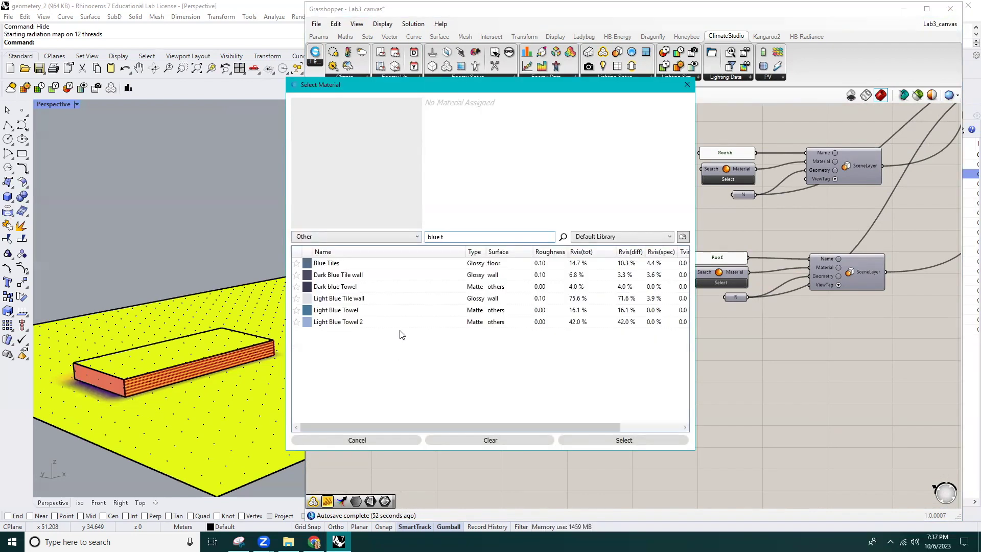
Assign the Dark Blue Tile wall material to the new lighting material component for the louvers
{"action": "left_click", "coordinate": [360, 276]}
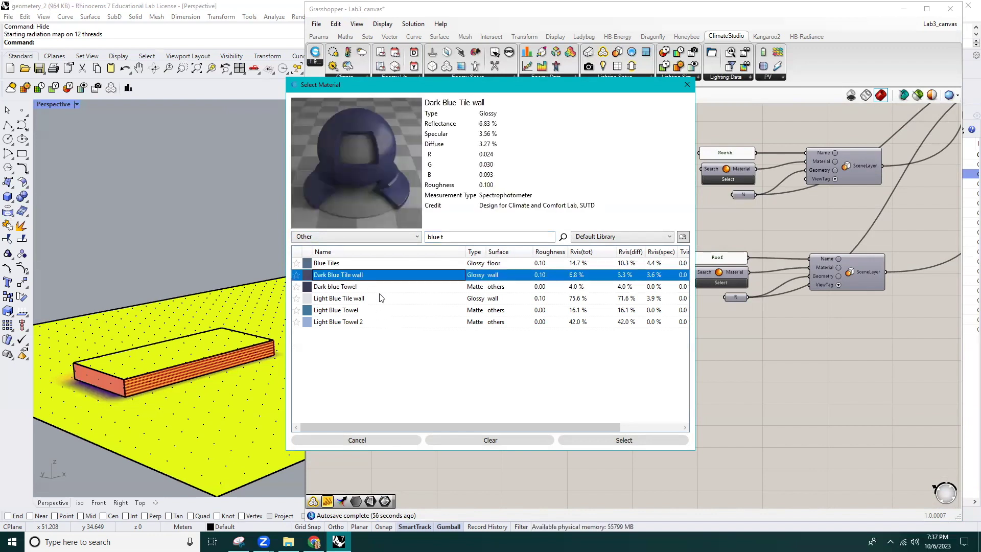
{"action": "left_click", "coordinate": [660, 443]}
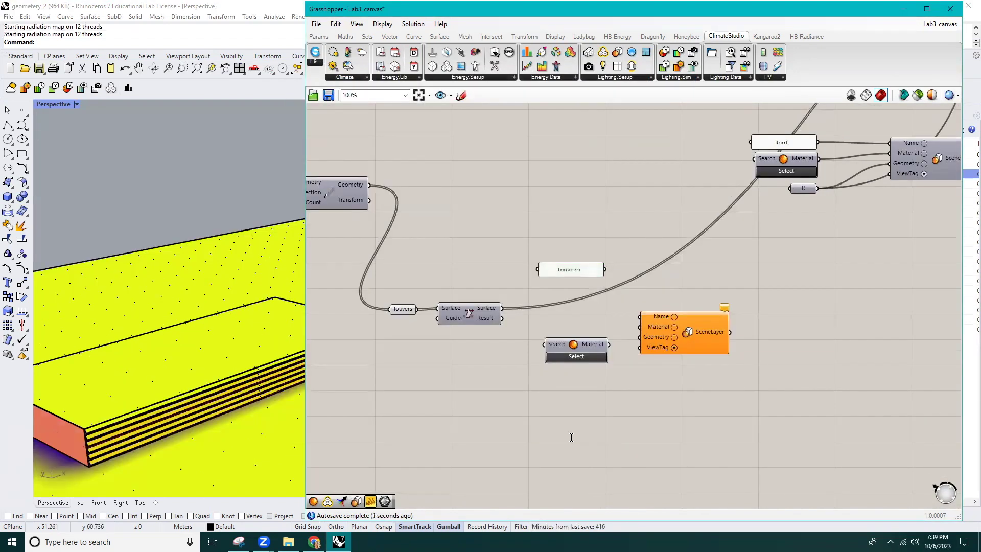
Add a List Item component below the lighting material and feed it the flipped louver surfaces as its list
{"action": "double_click", "coordinate": [571, 436]}
{"action": "type", "text": "l"}
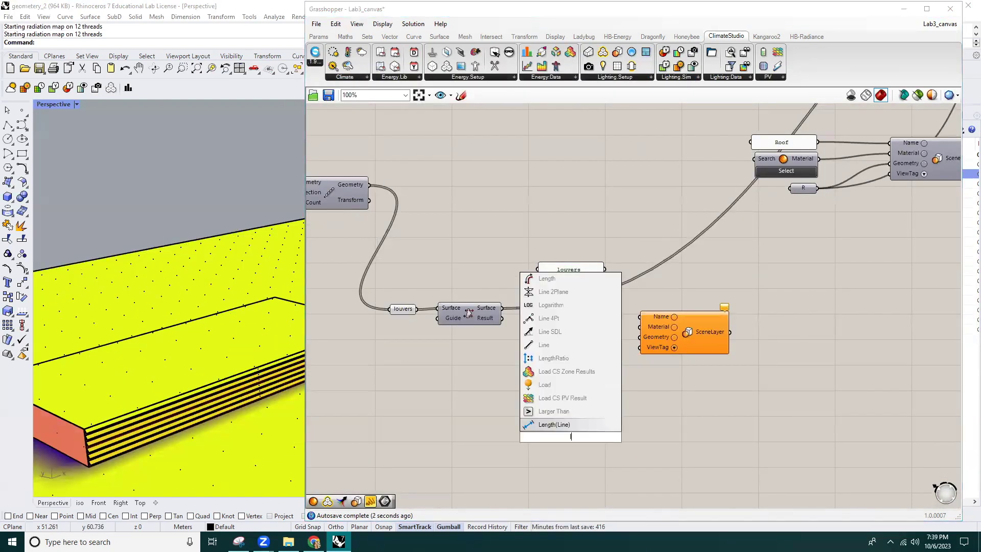
{"action": "type", "text": "ist"}
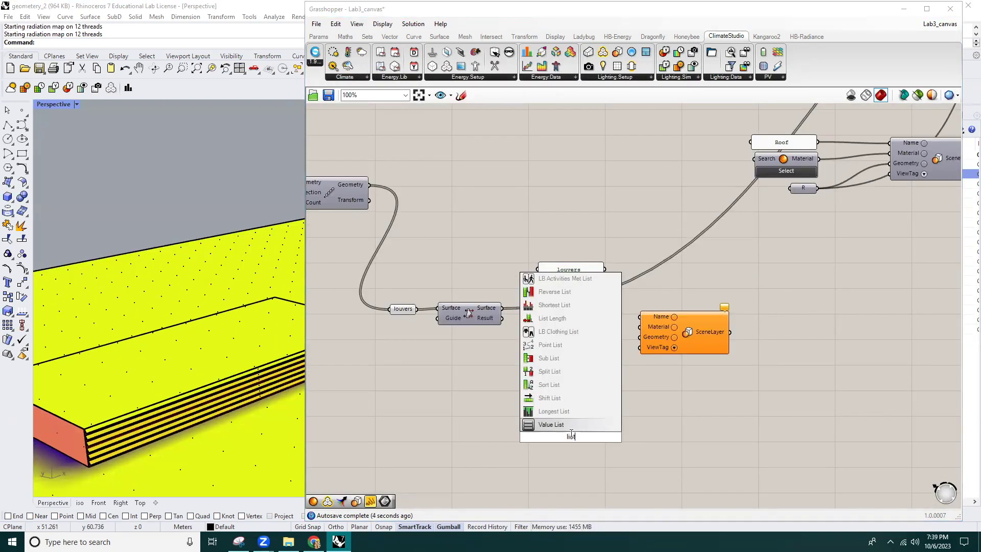
{"action": "type", "text": " i"}
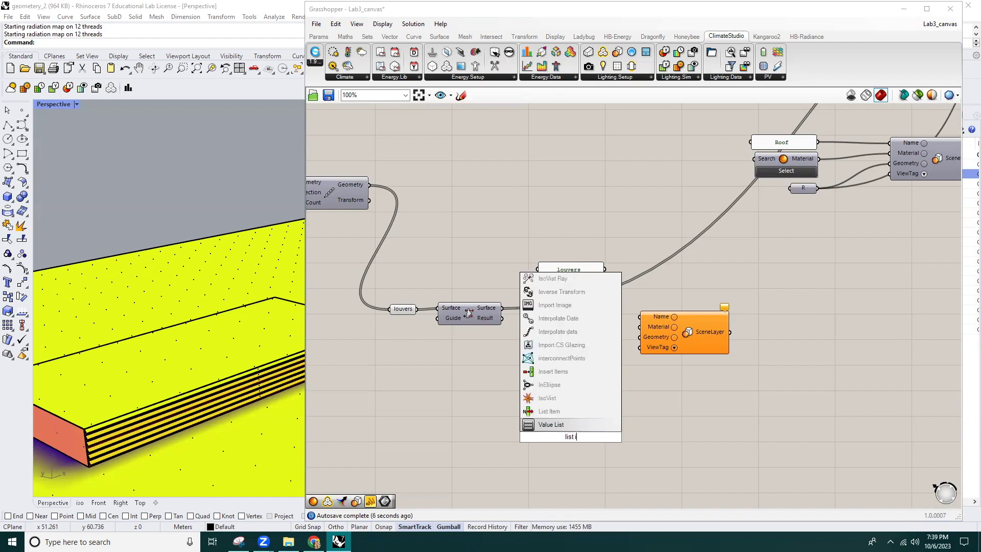
{"action": "left_click", "coordinate": [571, 411]}
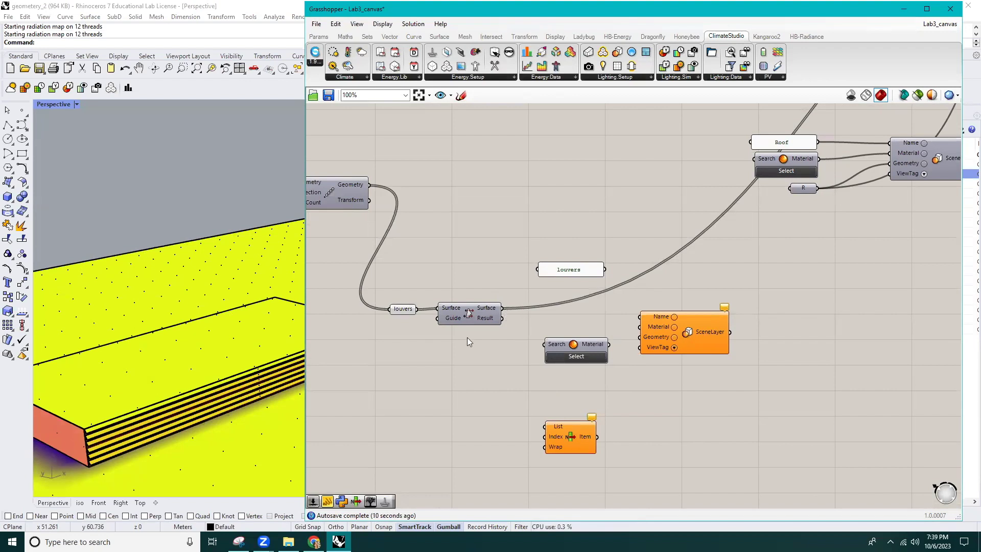
{"action": "left_click_drag", "start_coordinate": [503, 308], "coordinate": [545, 426]}
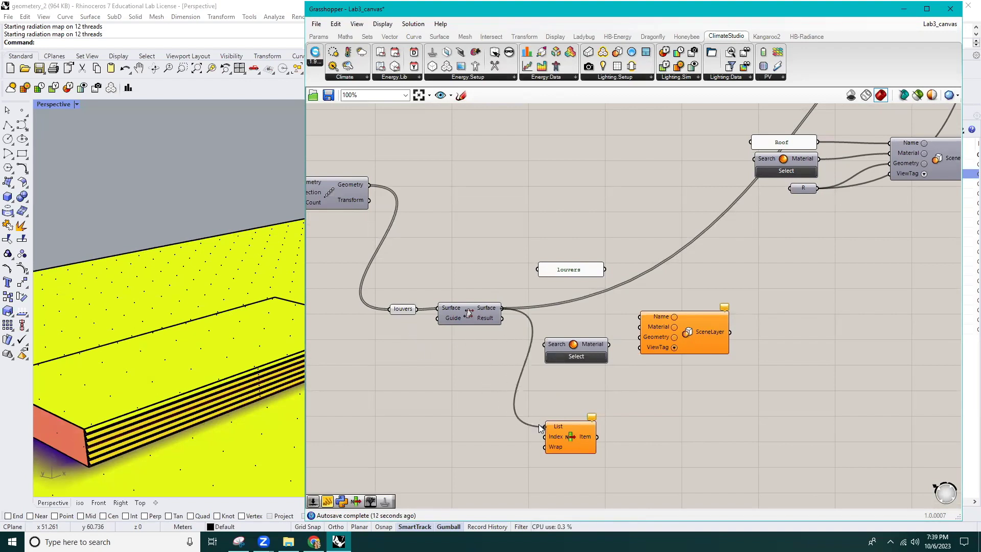
{"action": "left_click", "coordinate": [580, 440]}
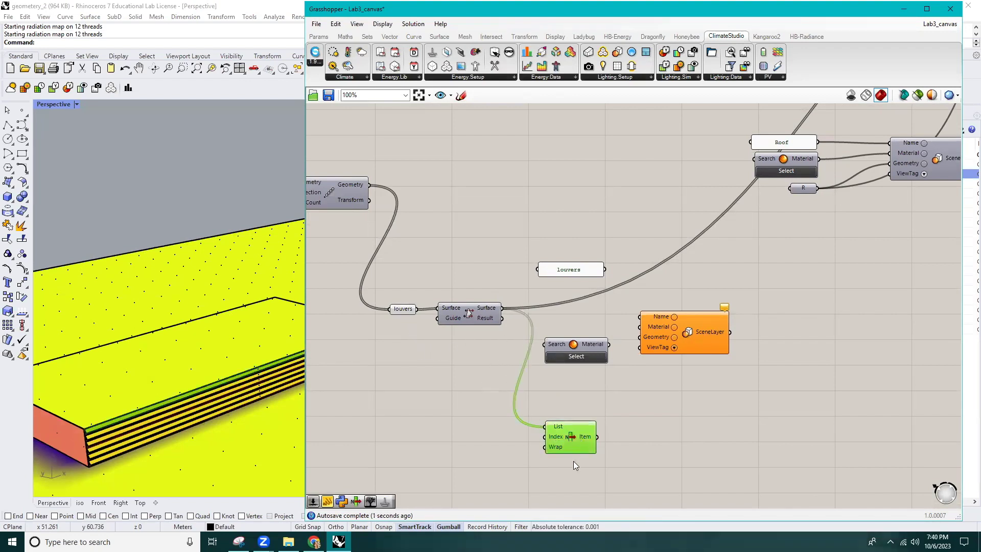
Try a duplicate of the List Item component with its index set to 1, and delete it
{"action": "right_click_drag", "start_coordinate": [570, 479], "coordinate": [585, 409]}
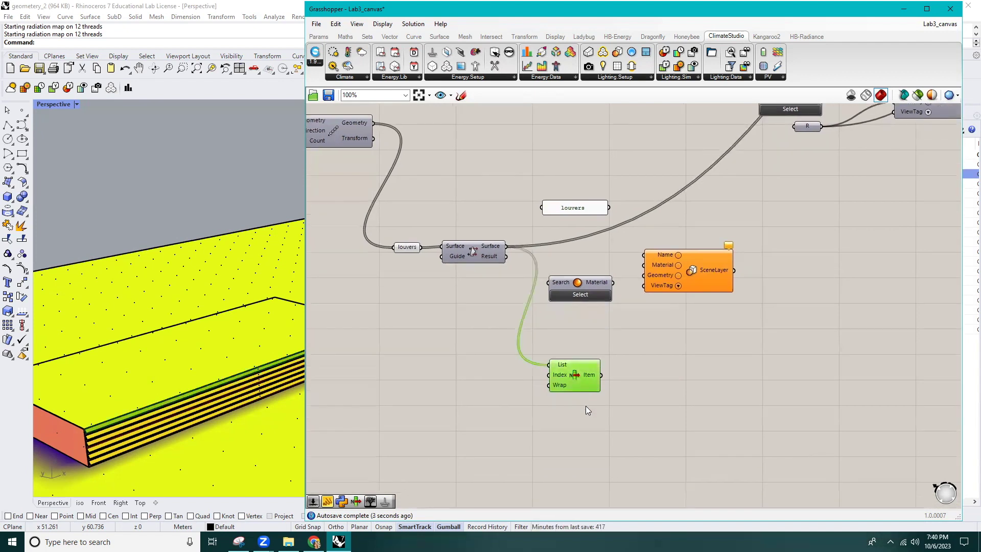
{"action": "key", "text": "ctrl+c"}
{"action": "key", "text": "ctrl+shift+v"}
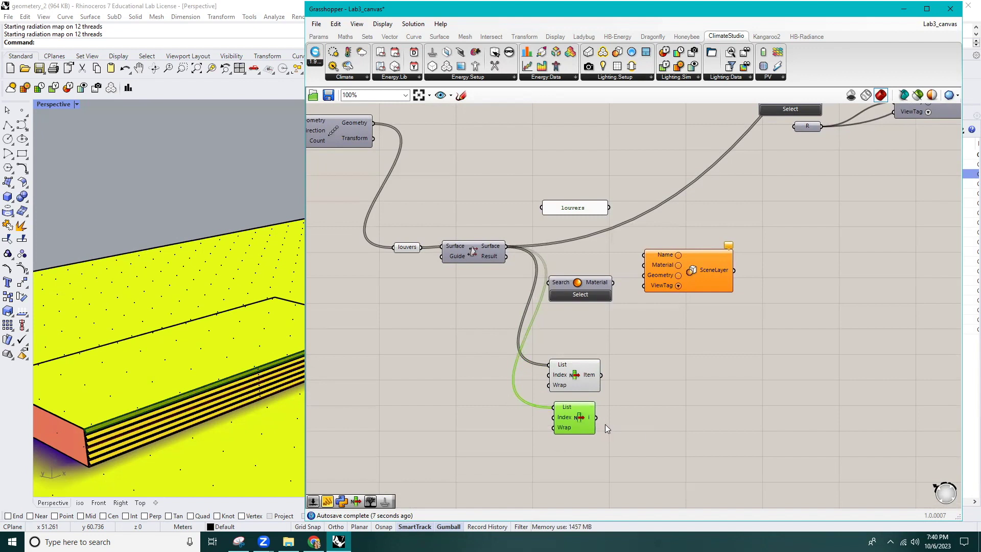
{"action": "right_click", "coordinate": [563, 418]}
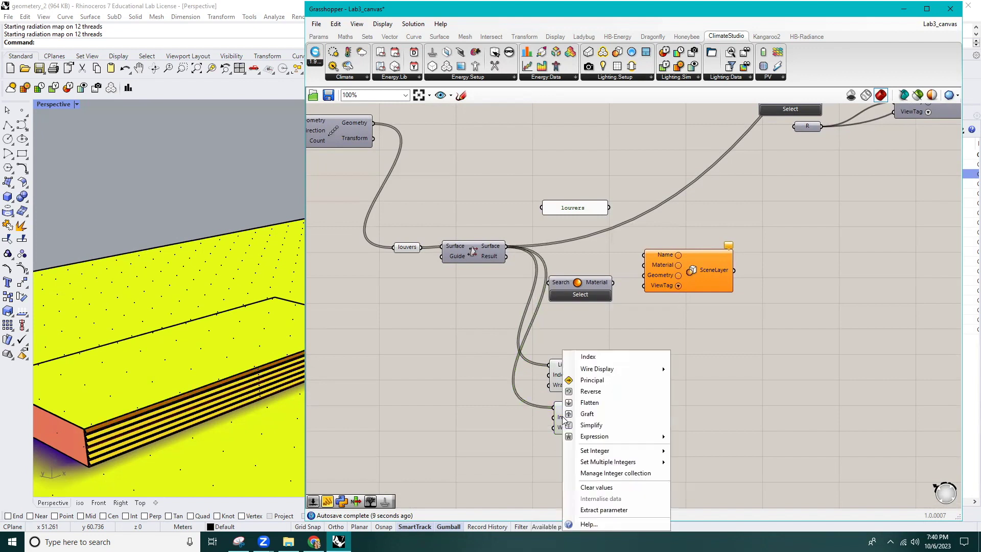
{"action": "mouse_move", "coordinate": [603, 465]}
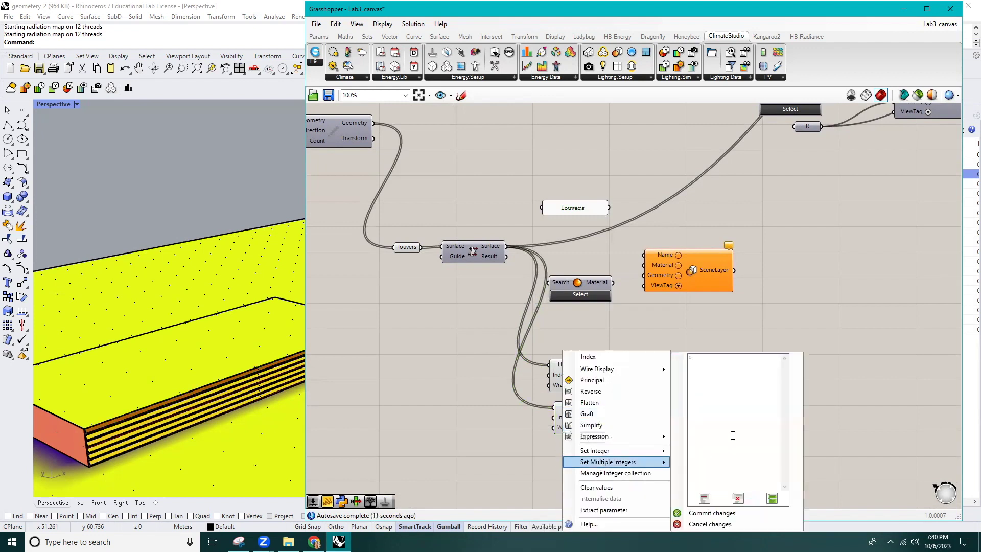
{"action": "left_click", "coordinate": [701, 361]}
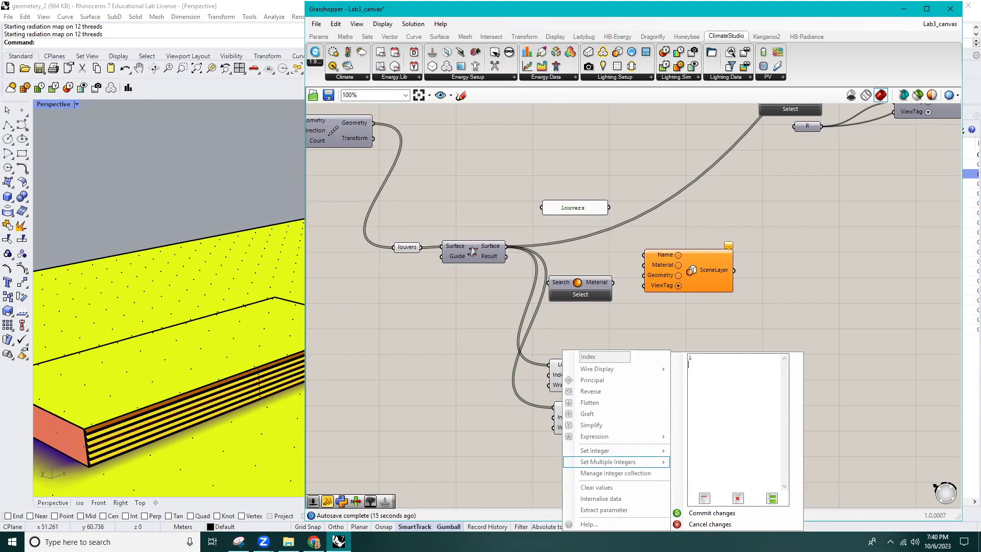
{"action": "key", "text": "Return"}
{"action": "left_click", "coordinate": [708, 514]}
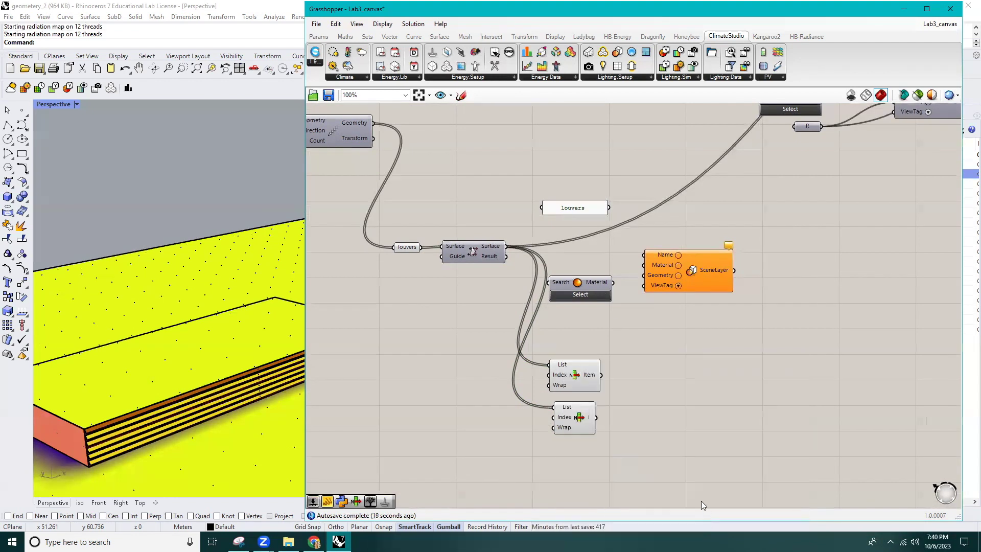
{"action": "key", "text": "Delete"}
{"action": "double_click", "coordinate": [587, 417]}
{"action": "type", "text": "nul"}
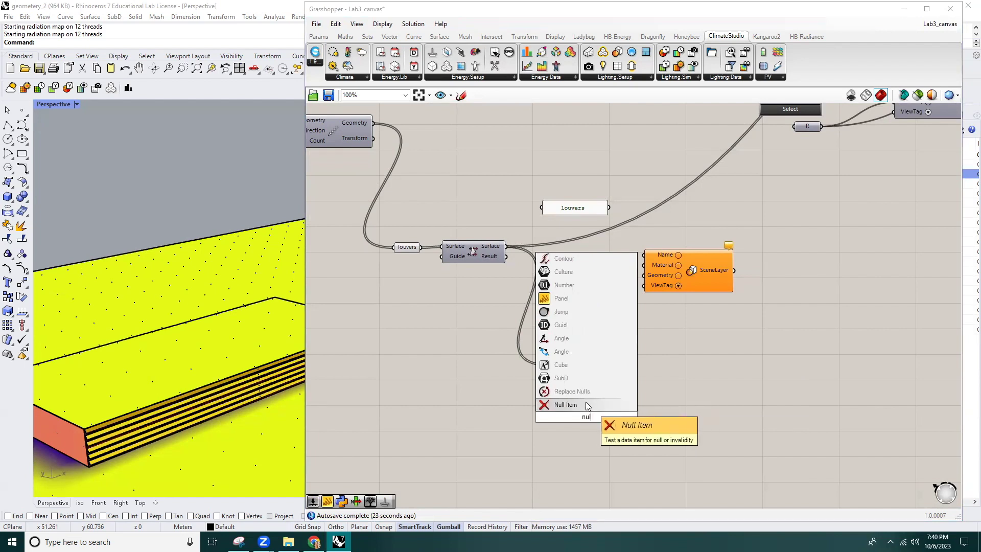
{"action": "left_click", "coordinate": [586, 405]}
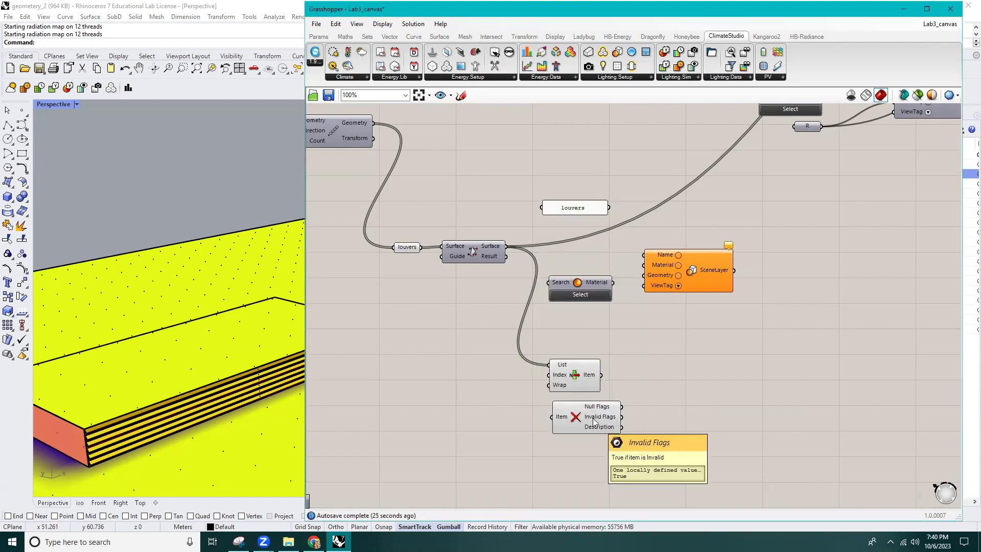
{"action": "left_click", "coordinate": [592, 418]}
{"action": "key", "text": "Delete"}
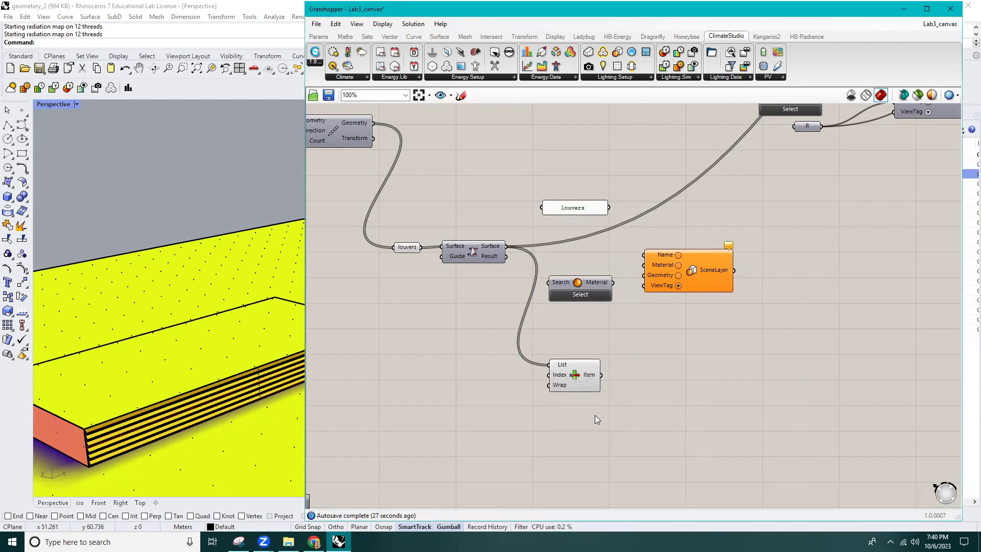
Add a Cull Index component below List Item and connect the flipped louver surfaces to its List input
{"action": "double_click", "coordinate": [595, 415]}
{"action": "type", "text": "c"}
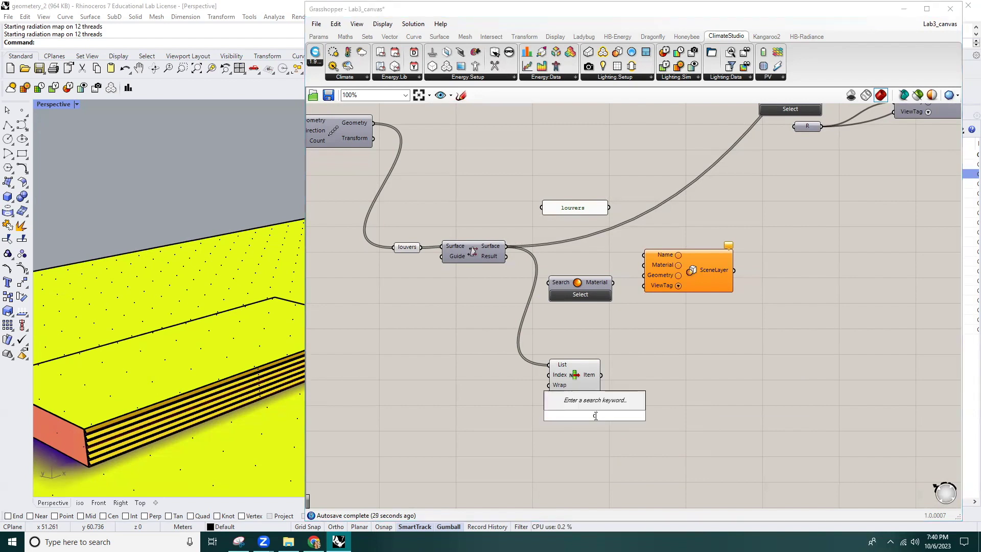
{"action": "type", "text": "u"}
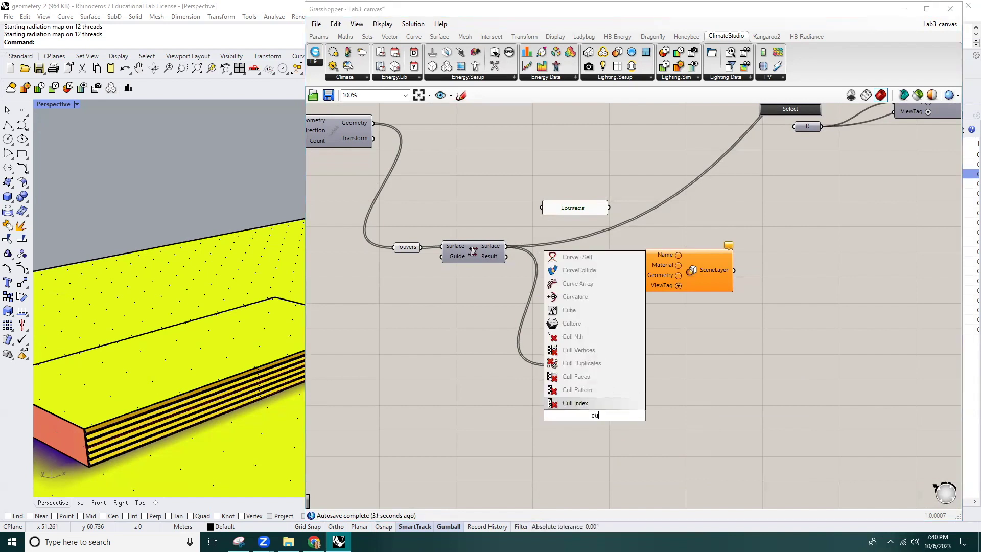
{"action": "left_click", "coordinate": [583, 403]}
{"action": "left_click", "coordinate": [588, 419]}
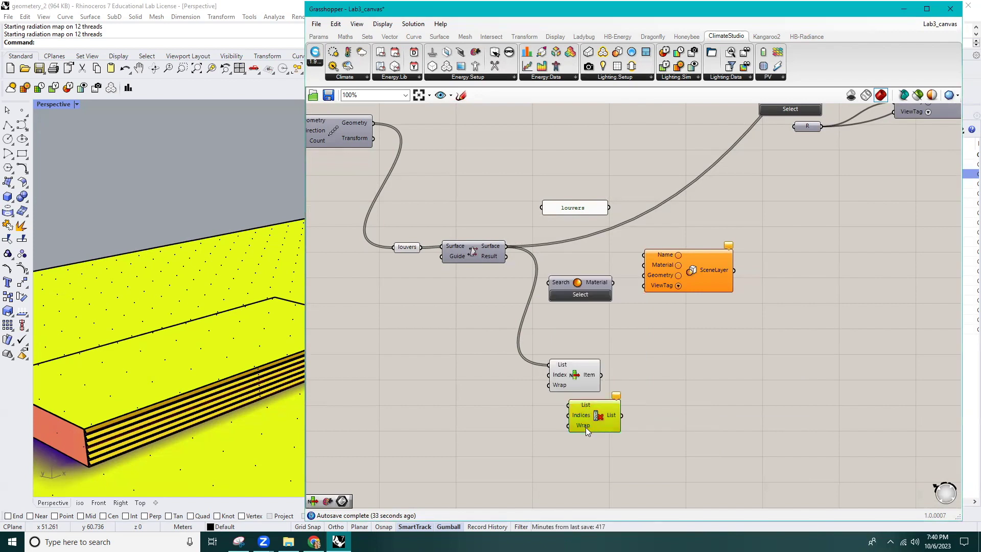
{"action": "left_click_drag", "start_coordinate": [506, 246], "coordinate": [564, 424]}
Set a single integer as the Cull Index component's Indices value
{"action": "right_click", "coordinate": [565, 422]}
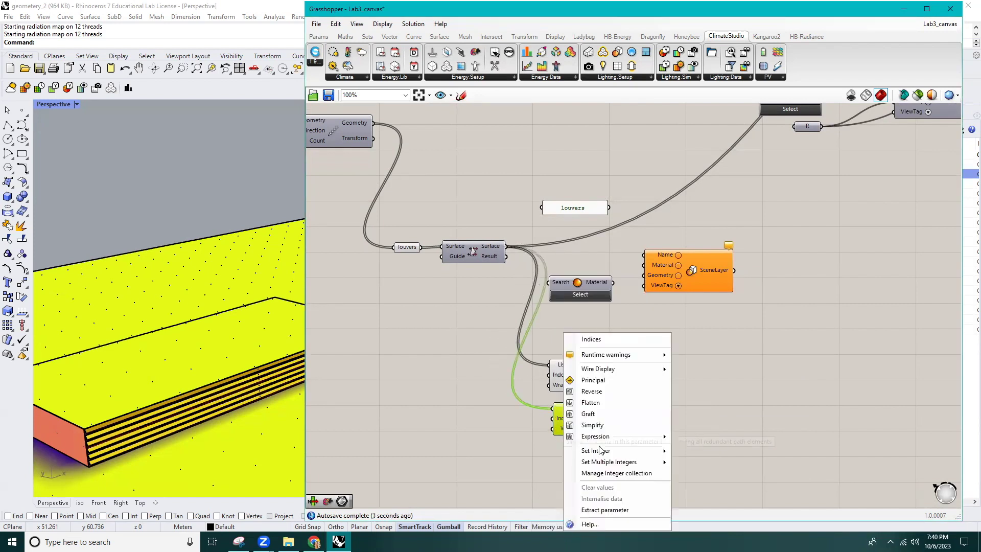
{"action": "mouse_move", "coordinate": [618, 452]}
{"action": "left_click", "coordinate": [699, 451]}
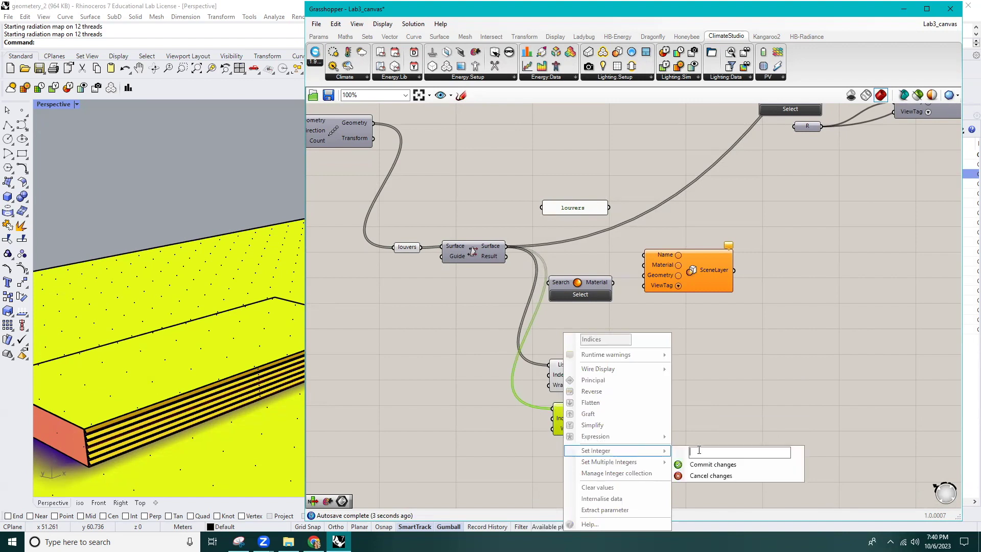
{"action": "left_click", "coordinate": [695, 465]}
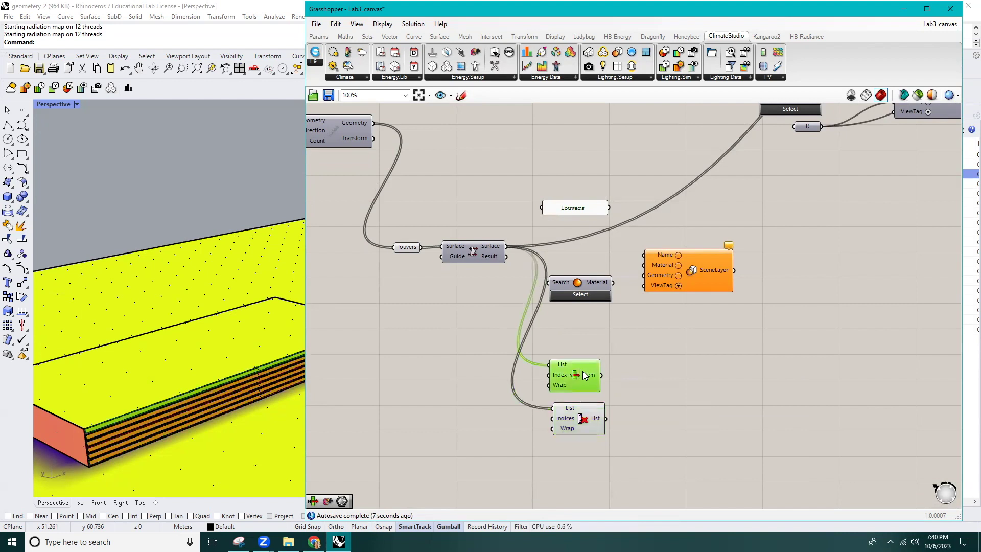
{"action": "left_click", "coordinate": [647, 391]}
Connect the louvers' lighting material to the Material input of the new scene layer
{"action": "right_click_drag", "start_coordinate": [646, 391], "coordinate": [625, 391]}
{"action": "right_click_drag", "start_coordinate": [545, 407], "coordinate": [488, 296]}
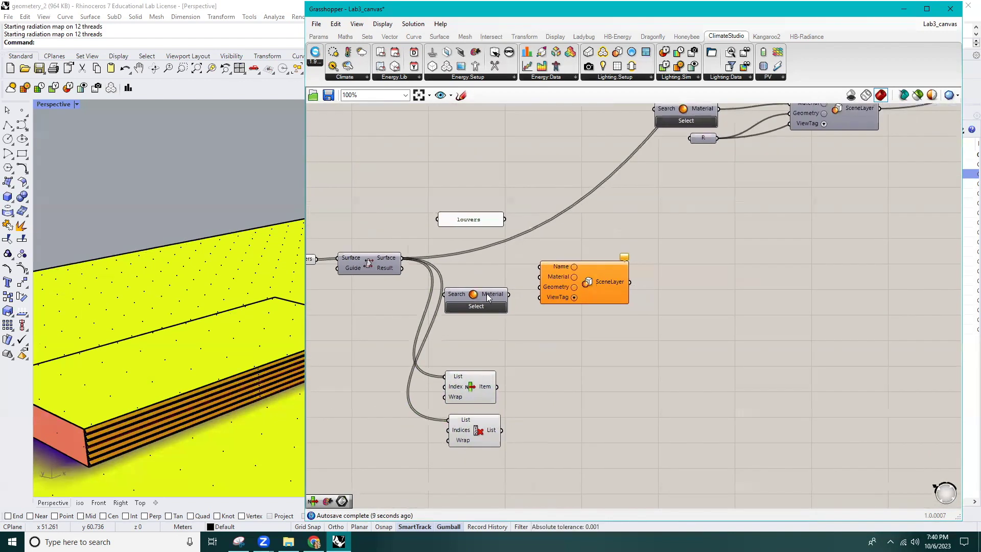
{"action": "left_click_drag", "start_coordinate": [492, 291], "coordinate": [540, 277]}
Change the louvers panel text to First louver, wire it to the scene layer's Name input and place it above the material
{"action": "double_click", "coordinate": [471, 219]}
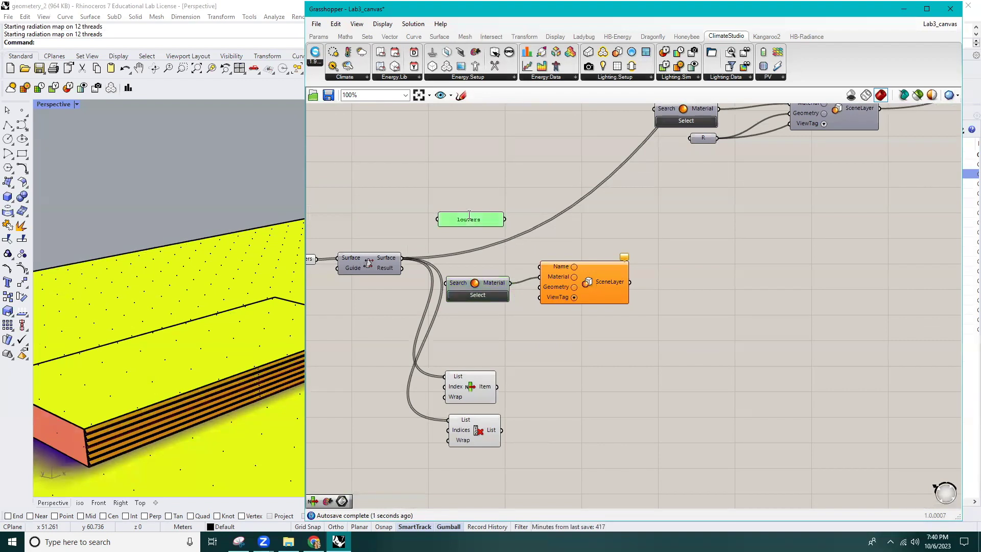
{"action": "left_click", "coordinate": [462, 174]}
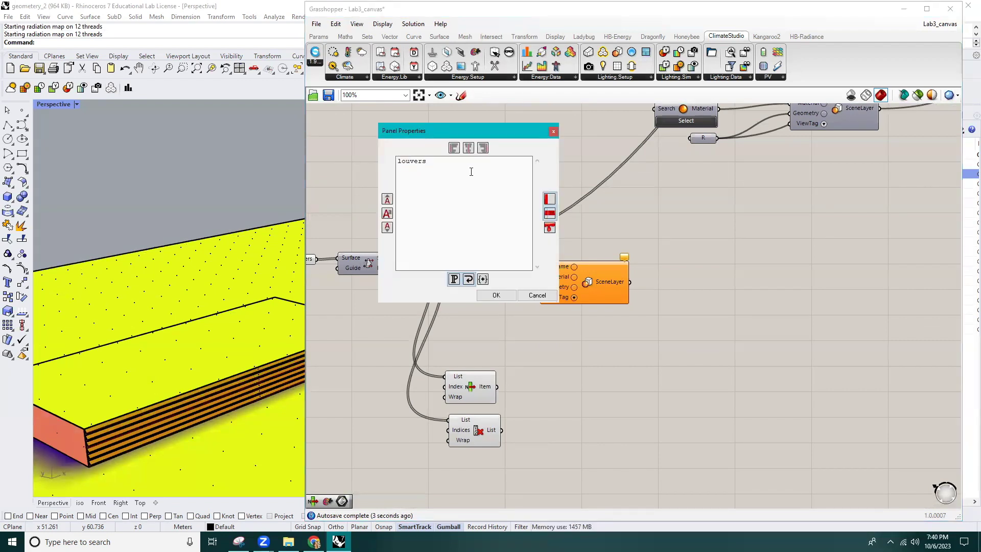
{"action": "type", "text": "First"}
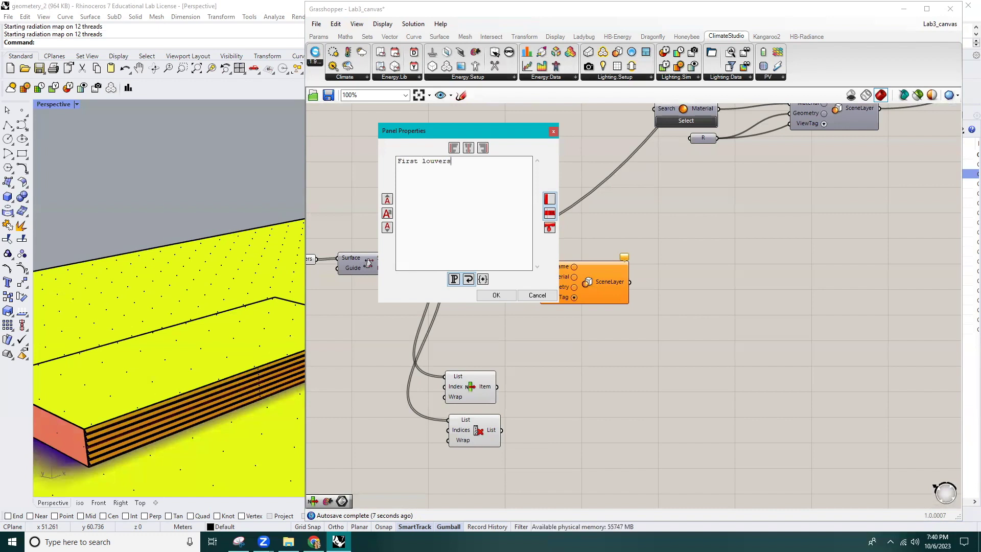
{"action": "left_click", "coordinate": [496, 294]}
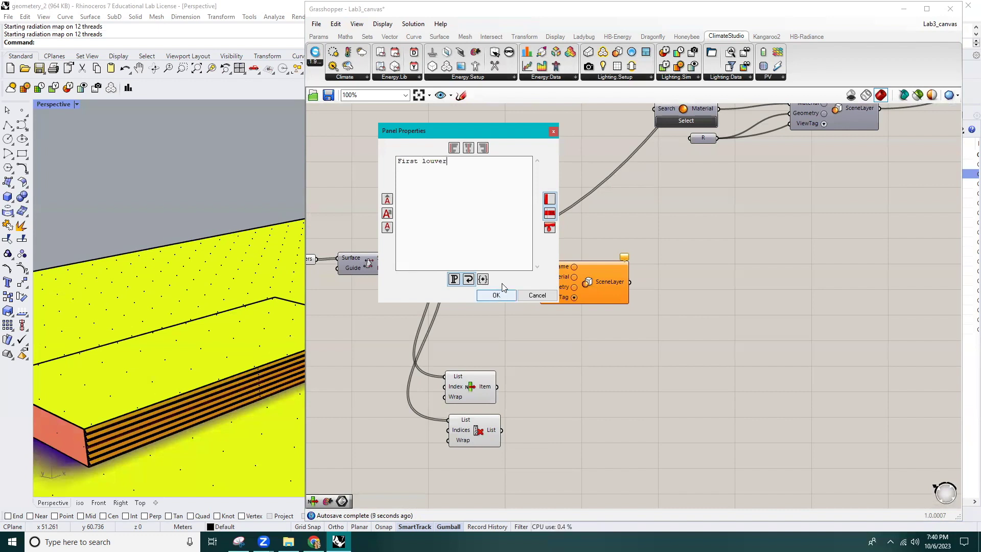
{"action": "left_click_drag", "start_coordinate": [505, 220], "coordinate": [539, 266]}
{"action": "left_click_drag", "start_coordinate": [476, 218], "coordinate": [480, 265]}
Duplicate the First louver name, material and scene layer group below, and change the copied name to rest of louver
{"action": "left_click_drag", "start_coordinate": [626, 229], "coordinate": [498, 312]}
{"action": "left_click_drag", "start_coordinate": [582, 290], "coordinate": [665, 440], "text": "alt"}
{"action": "double_click", "coordinate": [566, 419]}
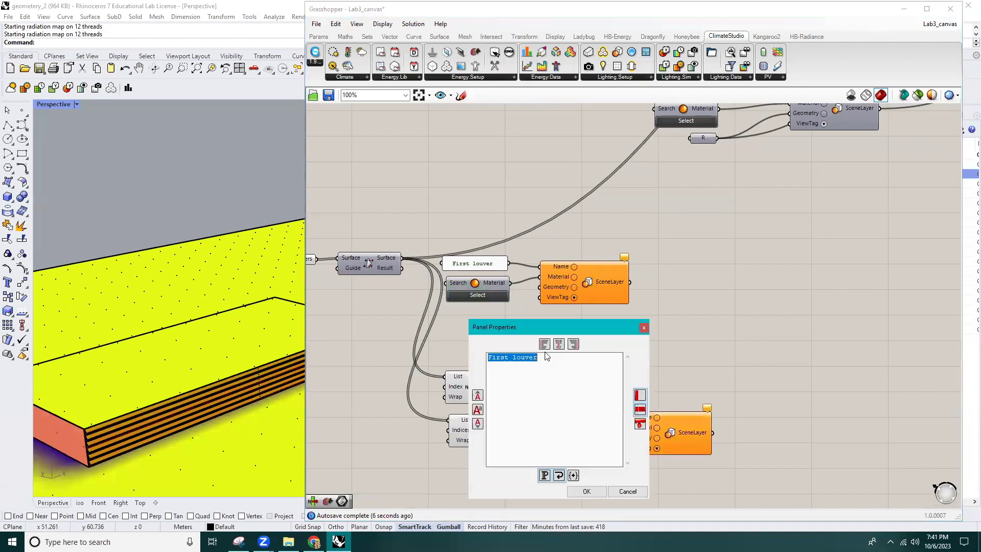
{"action": "double_click", "coordinate": [505, 357]}
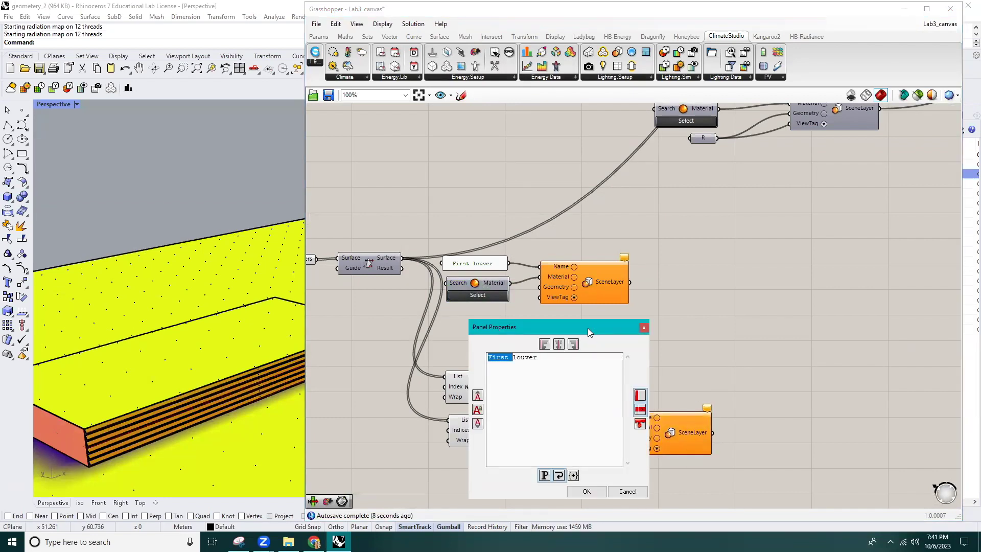
{"action": "type", "text": "rest"}
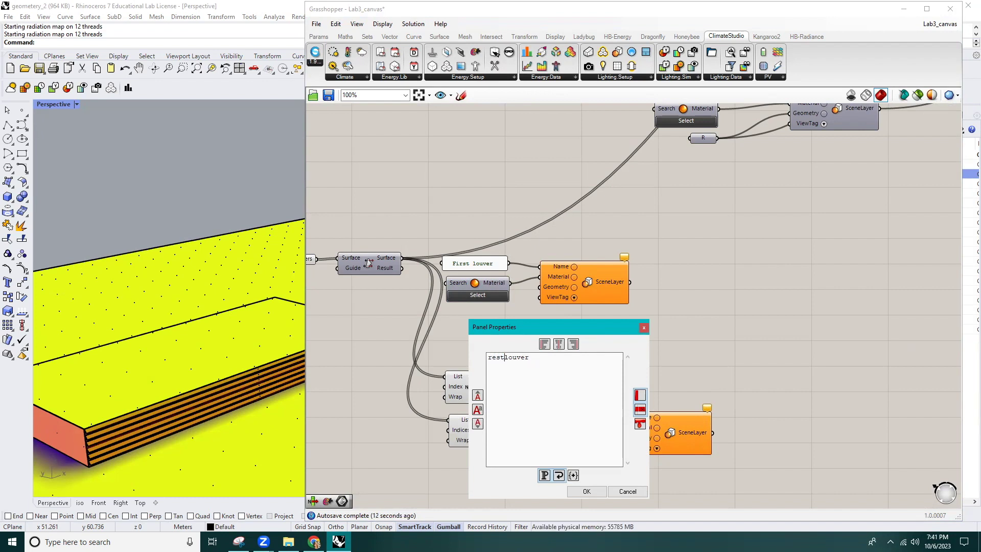
{"action": "type", "text": " of"}
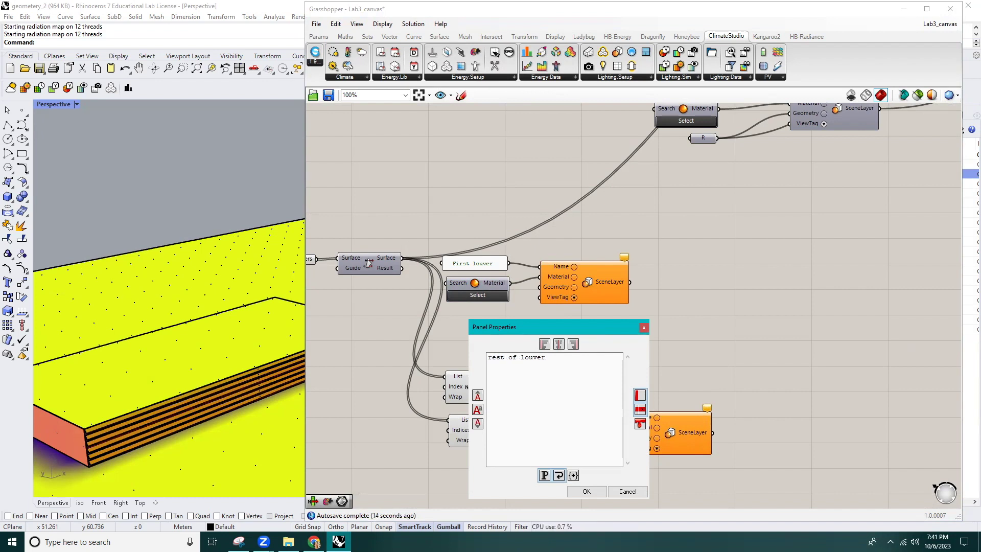
{"action": "left_click", "coordinate": [587, 491]}
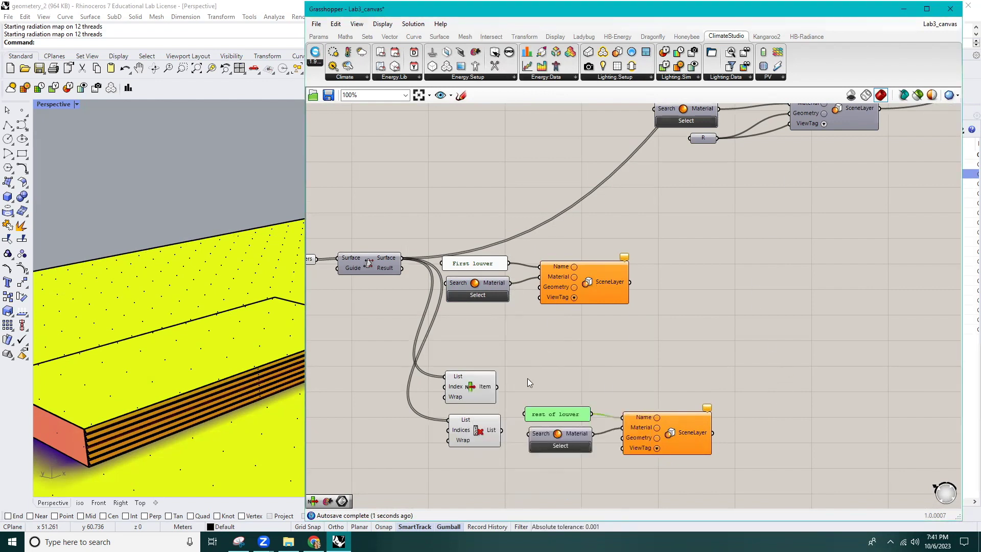
Connect the List Item output to the First louver layer's Geometry input and move that group away from the list components
{"action": "left_click_drag", "start_coordinate": [498, 386], "coordinate": [540, 287]}
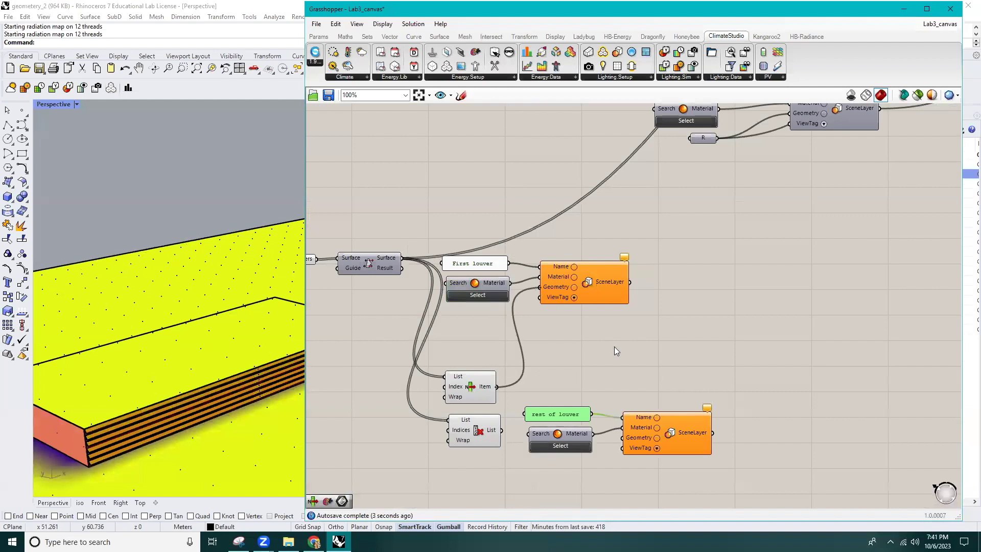
{"action": "left_click_drag", "start_coordinate": [491, 252], "coordinate": [664, 342]}
{"action": "left_click_drag", "start_coordinate": [613, 293], "coordinate": [728, 324]}
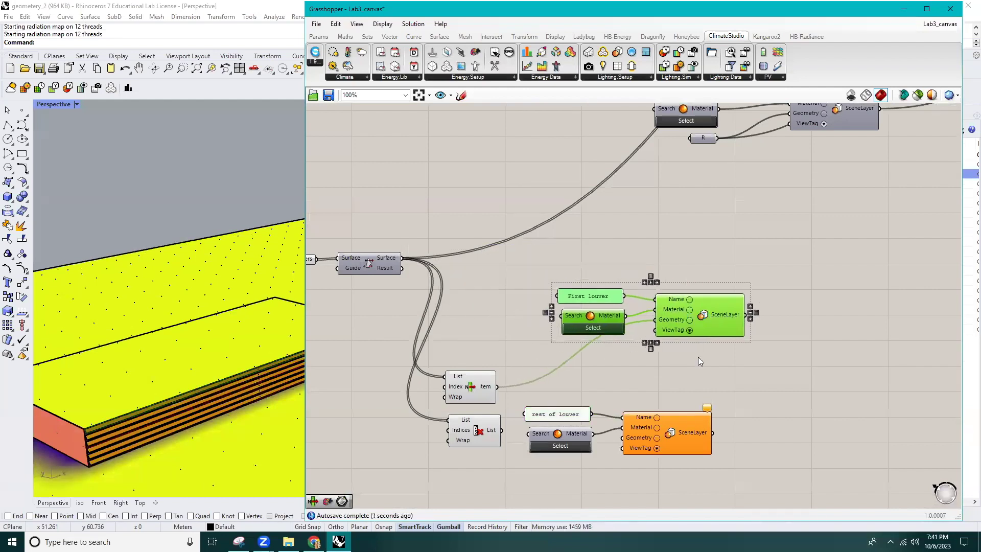
{"action": "left_click", "coordinate": [533, 476]}
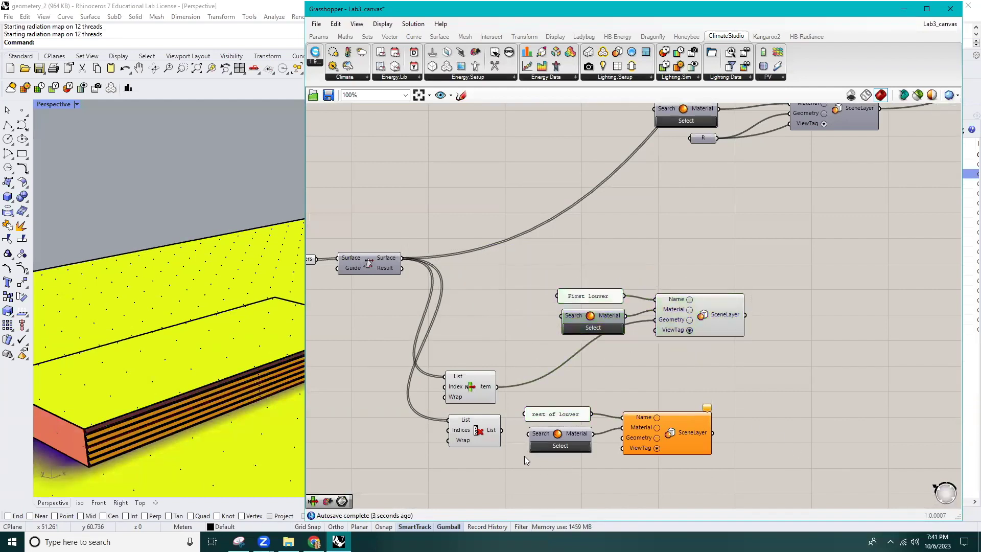
Connect the Cull Index list to the rest of louver layer's Geometry input and move that group directly beneath the First louver group
{"action": "left_click_drag", "start_coordinate": [503, 431], "coordinate": [622, 438]}
{"action": "left_click_drag", "start_coordinate": [671, 477], "coordinate": [573, 401]}
{"action": "left_click_drag", "start_coordinate": [690, 435], "coordinate": [748, 387]}
{"action": "left_click", "coordinate": [802, 429]}
{"action": "scroll", "coordinate": [805, 415], "scroll_direction": "down", "scroll_amount": 5}
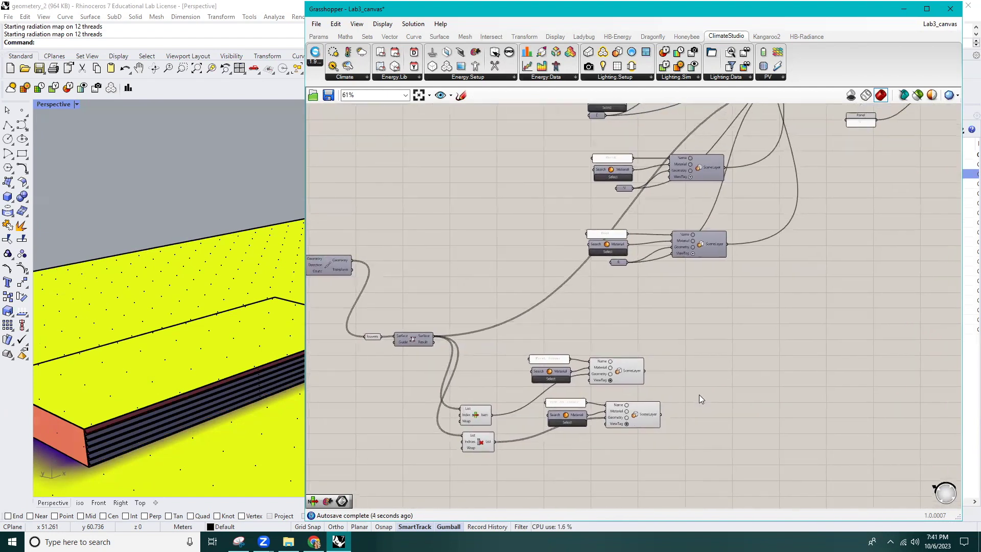
Connect the First louver and rest of louver SceneLayer outputs to D7 and D8 of the scene-layer Merge and return it beside the main layers
{"action": "right_click_drag", "start_coordinate": [878, 132], "coordinate": [807, 197]}
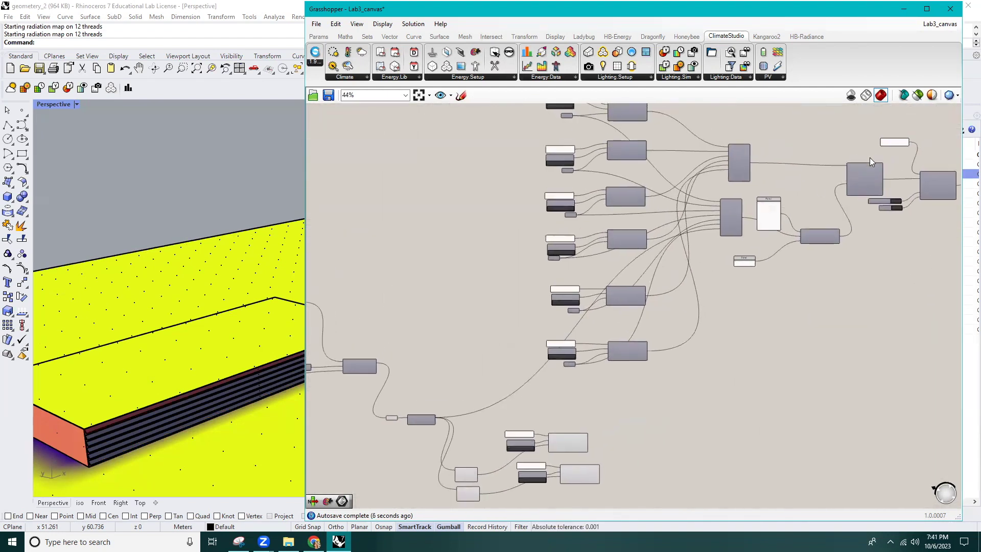
{"action": "scroll", "coordinate": [869, 158], "scroll_direction": "up", "scroll_amount": 5}
{"action": "left_click_drag", "start_coordinate": [624, 193], "coordinate": [646, 399]}
{"action": "left_click_drag", "start_coordinate": [616, 496], "coordinate": [624, 457]}
{"action": "scroll", "coordinate": [624, 456], "scroll_direction": "down", "scroll_amount": 3}
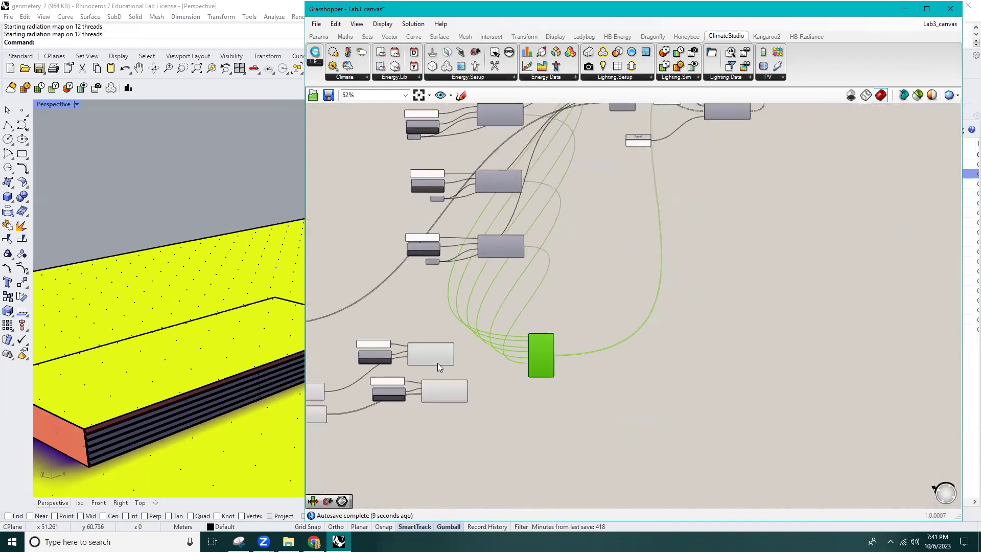
{"action": "scroll", "coordinate": [437, 367], "scroll_direction": "up", "scroll_amount": 4}
{"action": "left_click", "coordinate": [488, 342]}
{"action": "left_click_drag", "start_coordinate": [471, 348], "coordinate": [609, 383]}
{"action": "scroll", "coordinate": [624, 424], "scroll_direction": "down", "scroll_amount": 5}
{"action": "left_click_drag", "start_coordinate": [653, 285], "coordinate": [674, 226]}
{"action": "scroll", "coordinate": [671, 289], "scroll_direction": "up", "scroll_amount": 2}
Connect the List Item output and the Cull Index list to D8 and D9 of the geometry Merge, placing it beneath the scene-layer Merge
{"action": "key", "text": "ctrl+v"}
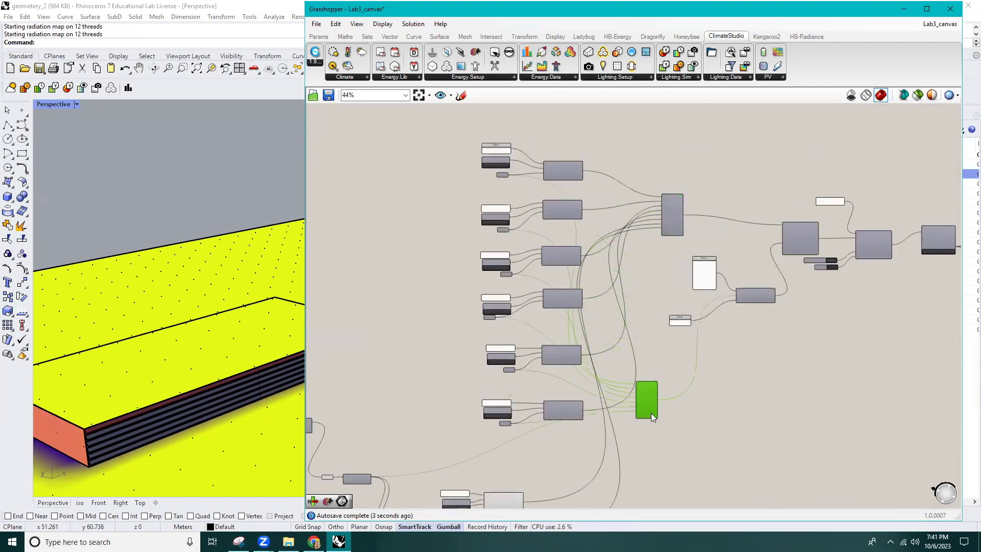
{"action": "scroll", "coordinate": [731, 314], "scroll_direction": "up", "scroll_amount": 3}
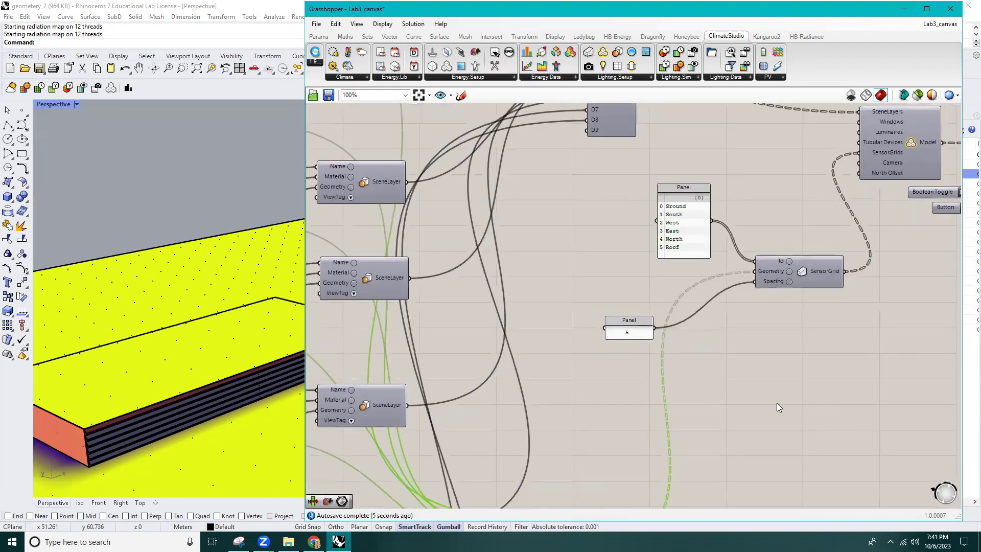
{"action": "scroll", "coordinate": [716, 335], "scroll_direction": "down", "scroll_amount": 3}
{"action": "left_click_drag", "start_coordinate": [691, 258], "coordinate": [536, 309]}
{"action": "scroll", "coordinate": [573, 388], "scroll_direction": "up", "scroll_amount": 2}
{"action": "left_click_drag", "start_coordinate": [571, 373], "coordinate": [743, 268]}
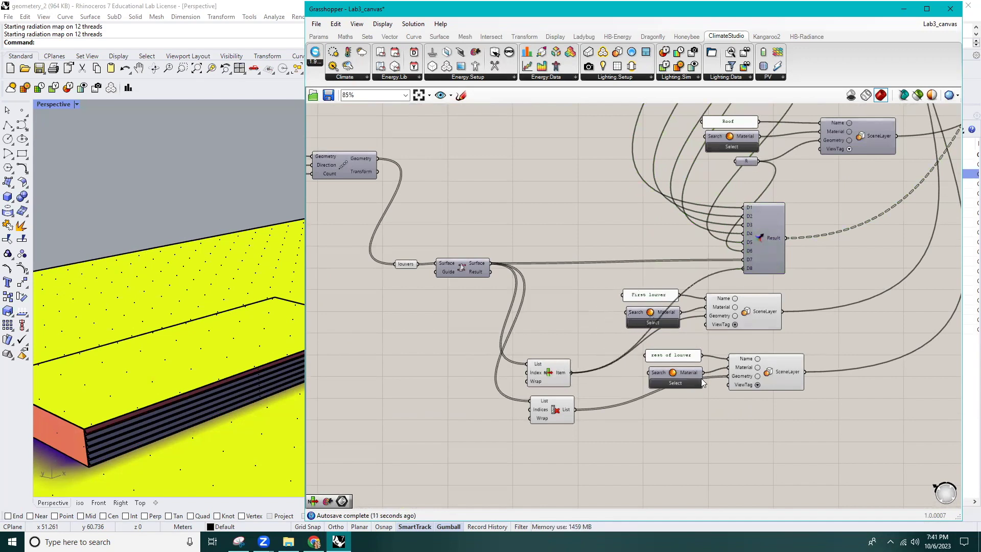
{"action": "left_click_drag", "start_coordinate": [574, 409], "coordinate": [742, 272]}
{"action": "scroll", "coordinate": [552, 393], "scroll_direction": "down", "scroll_amount": 6}
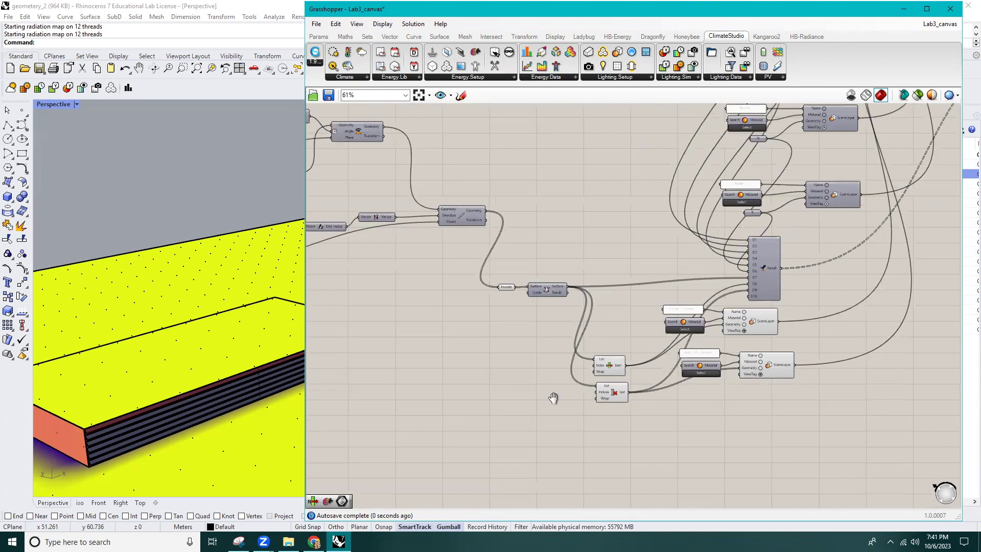
{"action": "left_click_drag", "start_coordinate": [673, 276], "coordinate": [647, 251]}
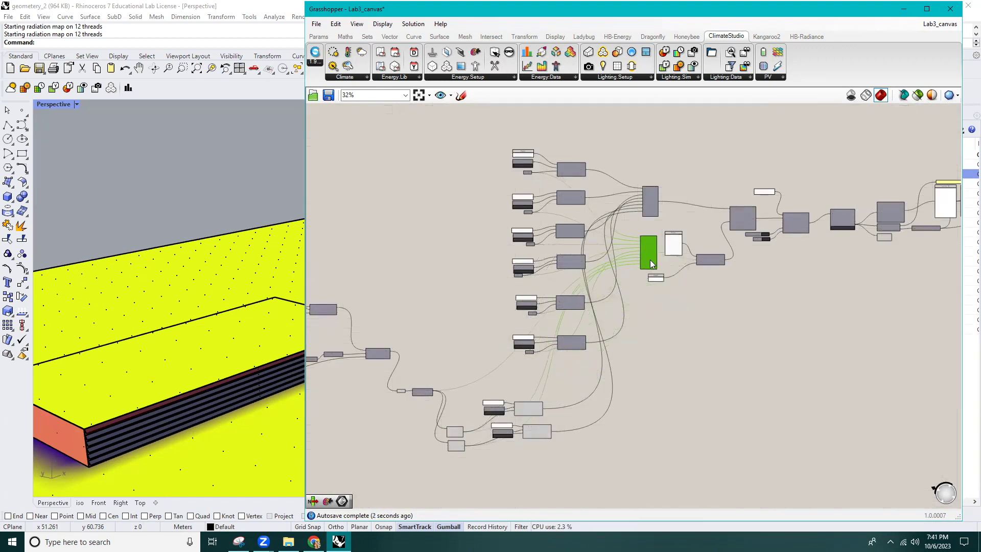
Tidy the layout by shifting the surface layer groups and both Merges away from the SensorGrid panels and raising the louver components
{"action": "left_click_drag", "start_coordinate": [573, 133], "coordinate": [500, 363]}
{"action": "left_click_drag", "start_coordinate": [524, 306], "coordinate": [449, 280]}
{"action": "left_click_drag", "start_coordinate": [655, 175], "coordinate": [619, 245]}
{"action": "left_click", "coordinate": [582, 403]}
{"action": "left_click_drag", "start_coordinate": [439, 452], "coordinate": [534, 407]}
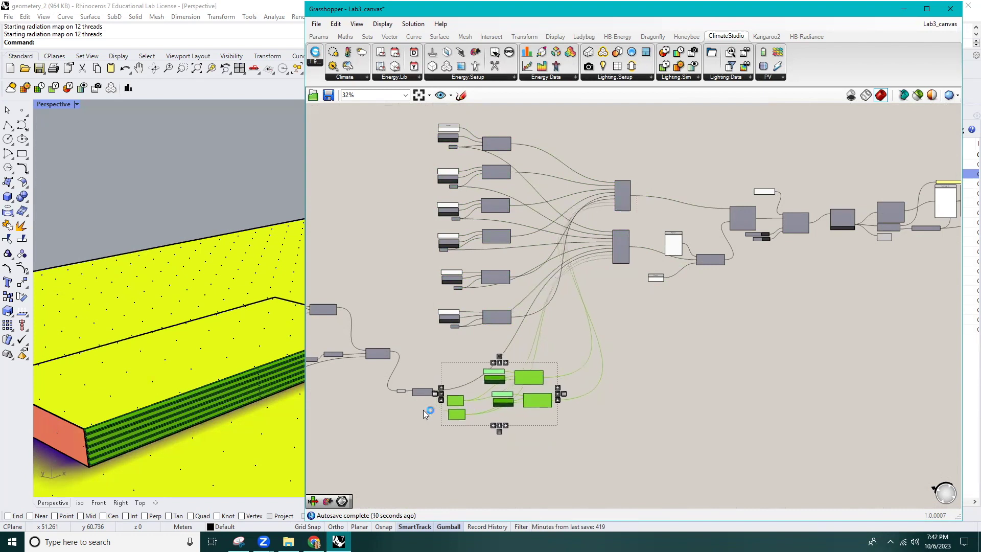
{"action": "left_click_drag", "start_coordinate": [395, 410], "coordinate": [426, 364]}
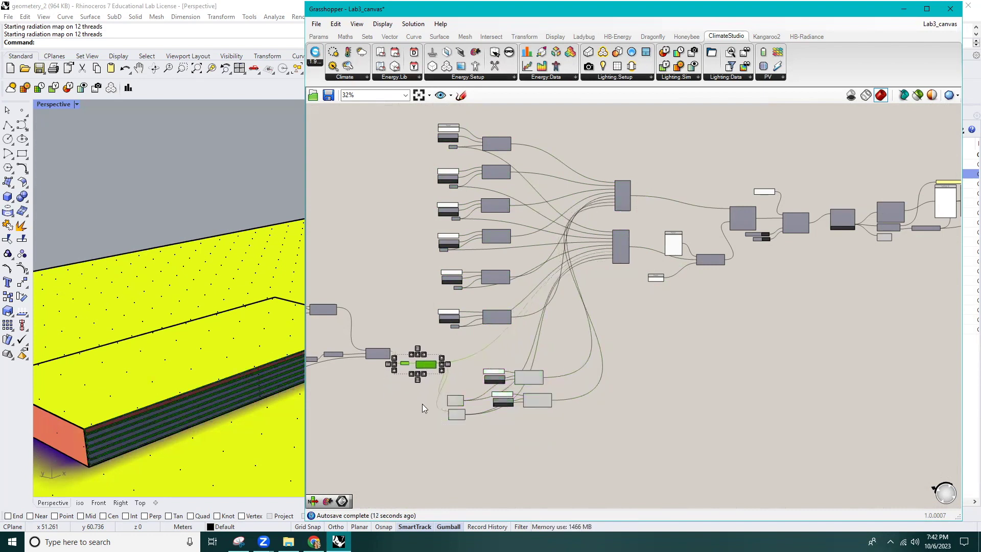
{"action": "left_click", "coordinate": [635, 366]}
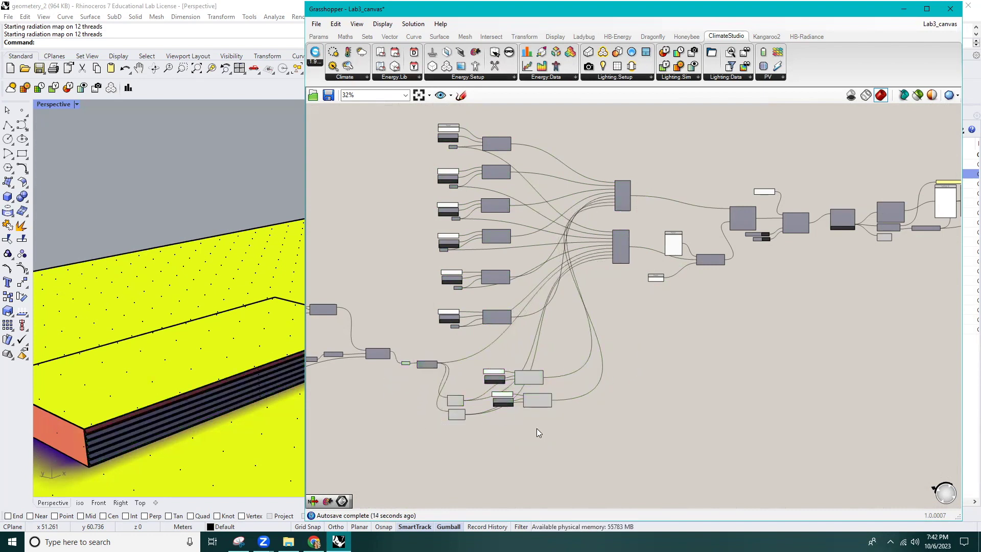
Disable the preview of the louver List Item, Cull Index and both louver scene layers
{"action": "left_click_drag", "start_coordinate": [455, 392], "coordinate": [457, 393]}
{"action": "middle_click", "coordinate": [462, 391]}
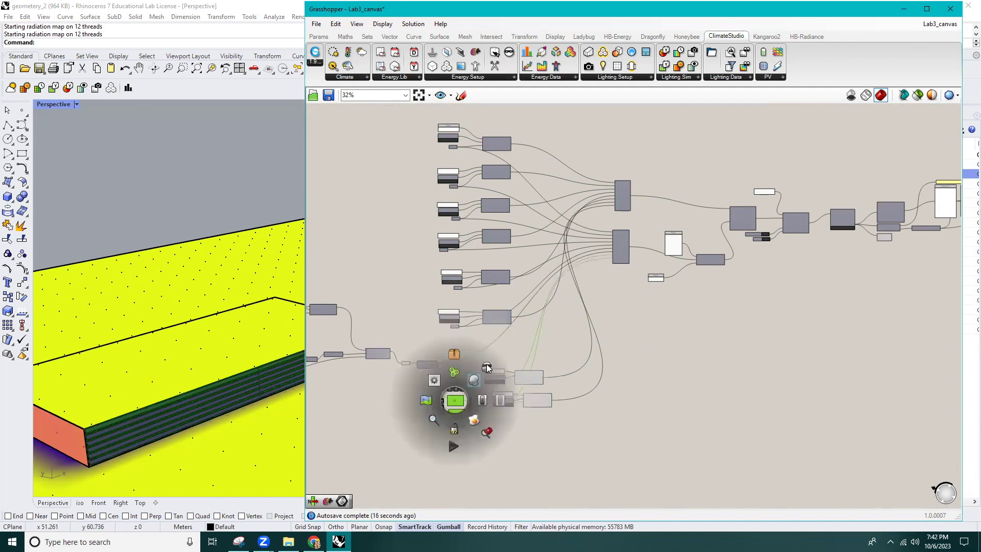
{"action": "left_click_drag", "start_coordinate": [536, 368], "coordinate": [546, 368]}
{"action": "middle_click", "coordinate": [532, 376]}
{"action": "left_click", "coordinate": [555, 356]}
{"action": "left_click", "coordinate": [630, 425]}
Move the surface names panel beside the rest of louver scene layer and make it taller
{"action": "scroll", "coordinate": [615, 367], "scroll_direction": "up", "scroll_amount": 5}
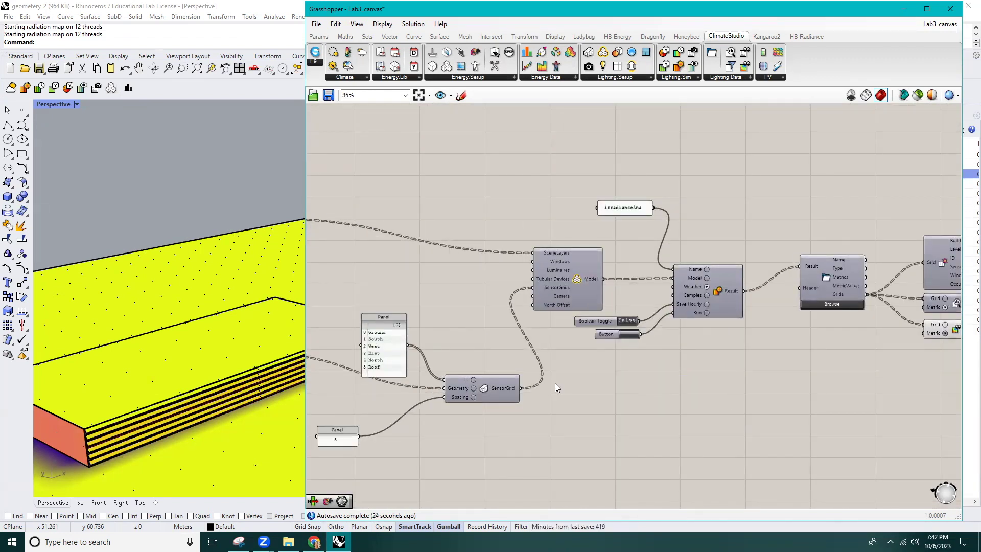
{"action": "scroll", "coordinate": [556, 327], "scroll_direction": "down", "scroll_amount": 3}
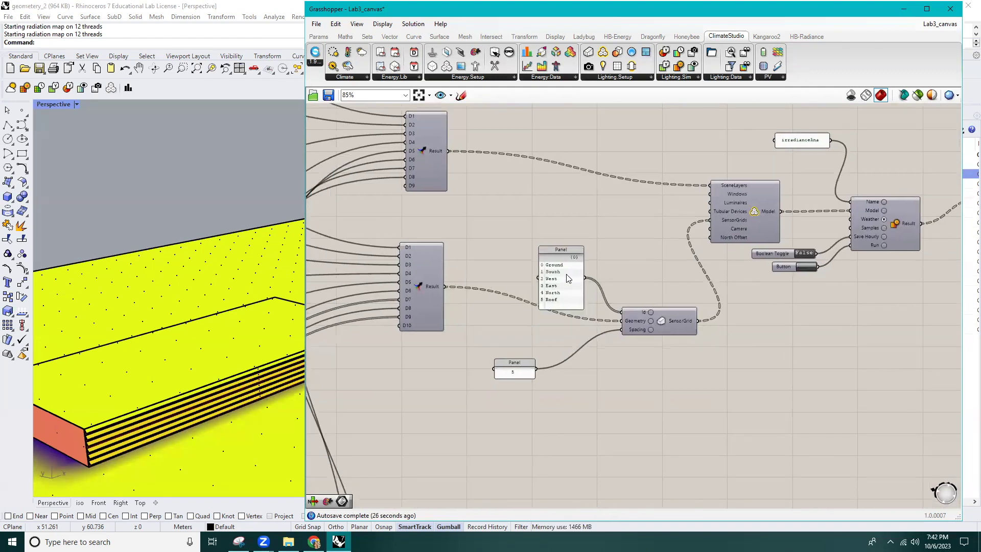
{"action": "left_click", "coordinate": [562, 284]}
{"action": "left_click_drag", "start_coordinate": [468, 438], "coordinate": [463, 440]}
{"action": "right_click_drag", "start_coordinate": [463, 439], "coordinate": [675, 238]}
{"action": "left_click_drag", "start_coordinate": [674, 236], "coordinate": [598, 342]}
{"action": "scroll", "coordinate": [486, 334], "scroll_direction": "up", "scroll_amount": 3}
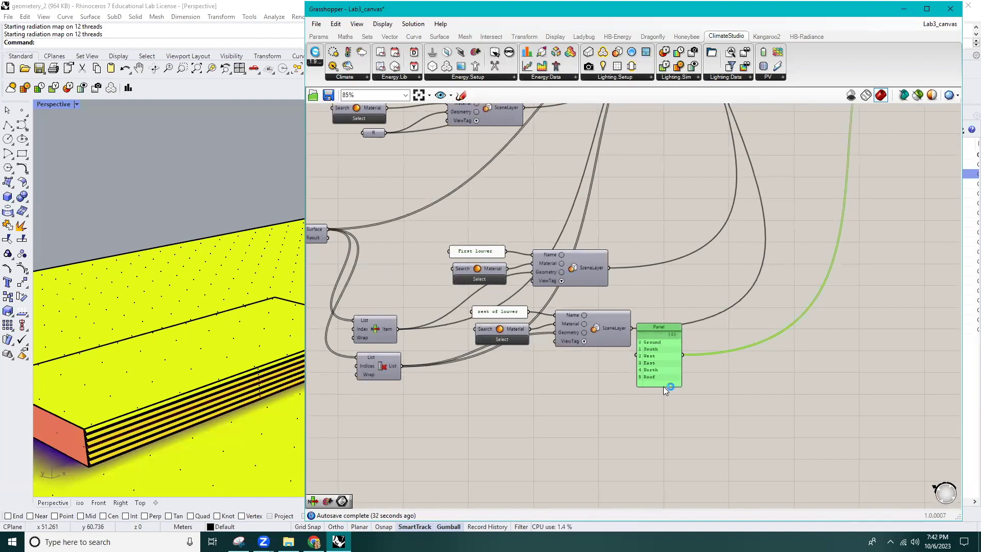
{"action": "left_click_drag", "start_coordinate": [664, 387], "coordinate": [663, 399]}
{"action": "left_click", "coordinate": [588, 360]}
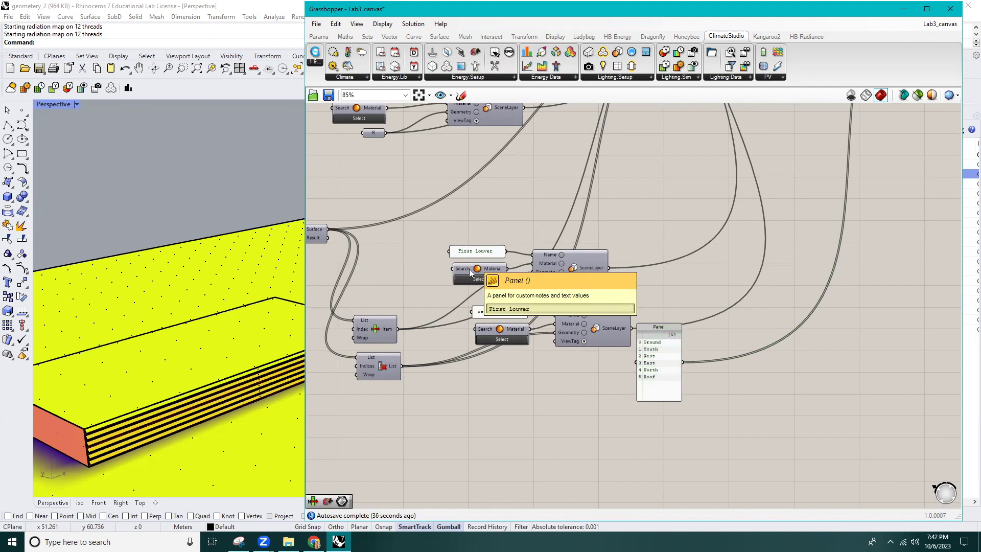
Add the lines First louver and the rest of the louvers after Roof in the surface names panel
{"action": "double_click", "coordinate": [666, 378]}
{"action": "left_click", "coordinate": [624, 370]}
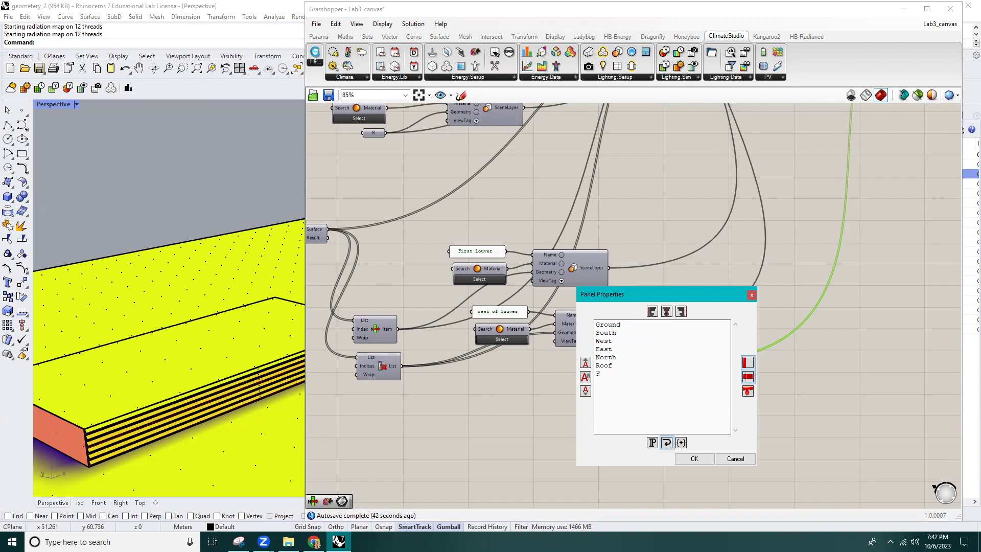
{"action": "type", "text": "First louver"}
{"action": "key", "text": "Return"}
{"action": "type", "text": "rest "}
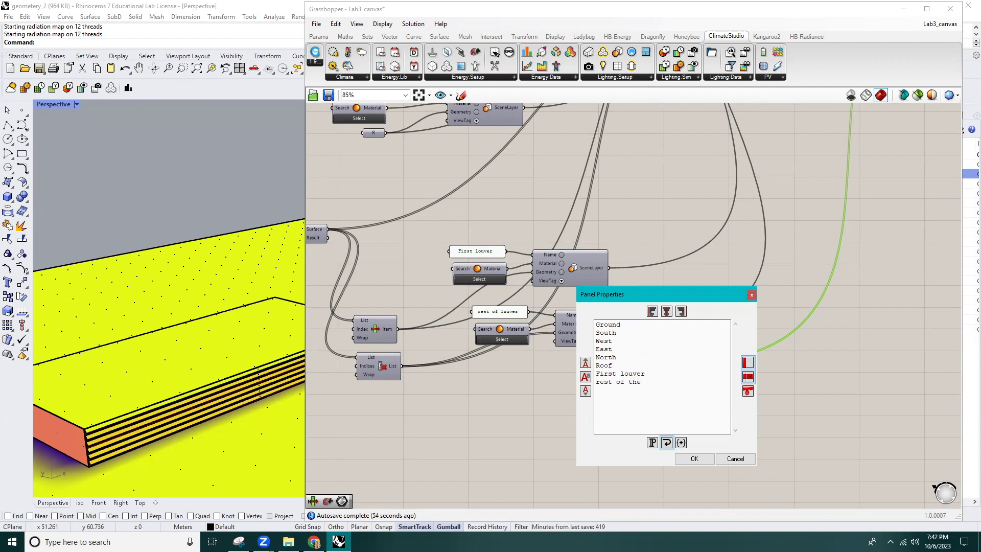
{"action": "type", "text": "of the lou"}
{"action": "type", "text": "the"}
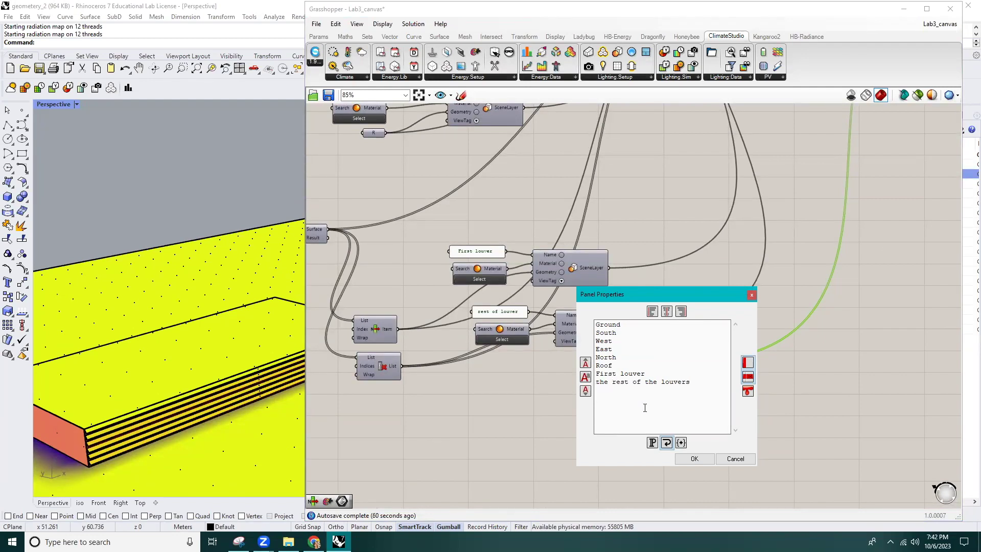
{"action": "left_click", "coordinate": [693, 458]}
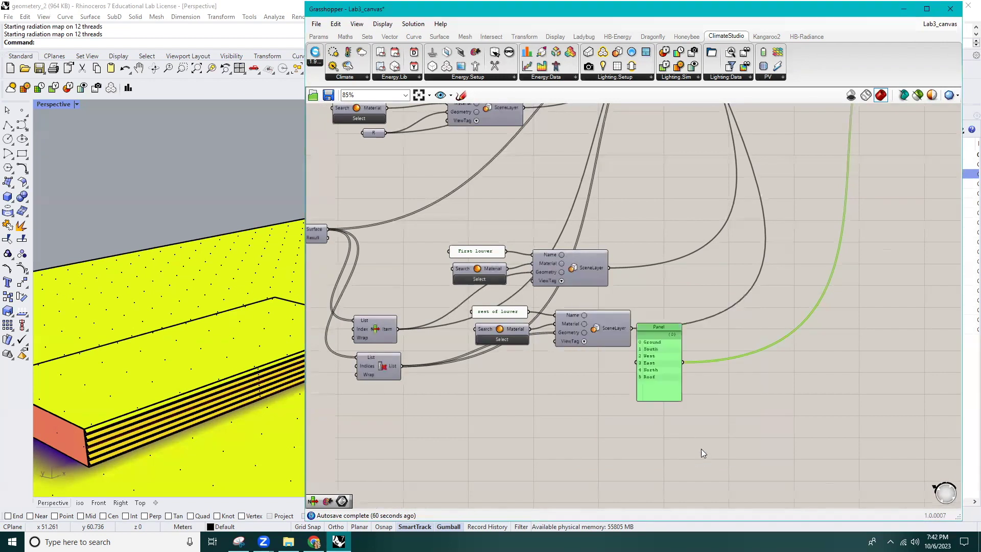
Widen the surface names panel and move it back beside the SensorGrid component, above the spacing panel
{"action": "right_click", "coordinate": [670, 383]}
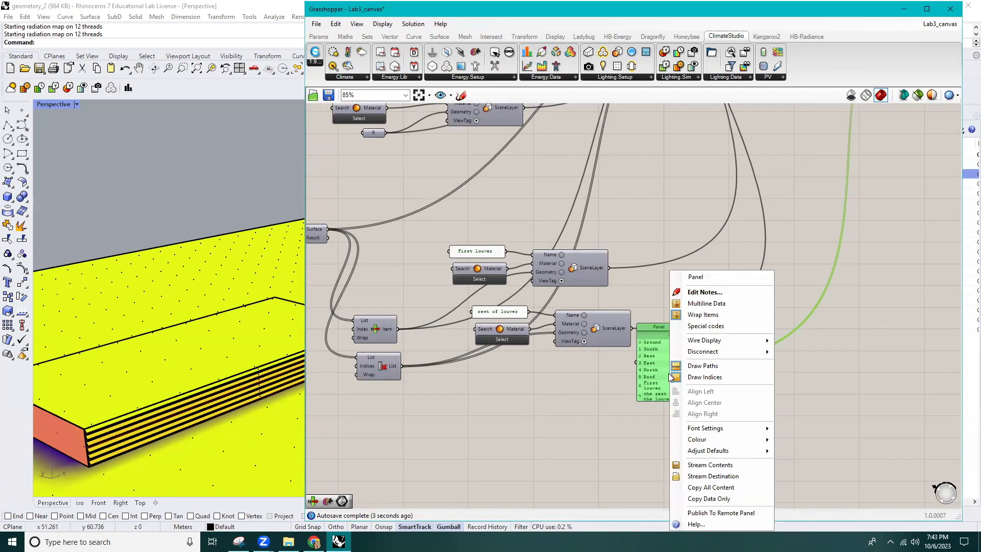
{"action": "left_click", "coordinate": [617, 417]}
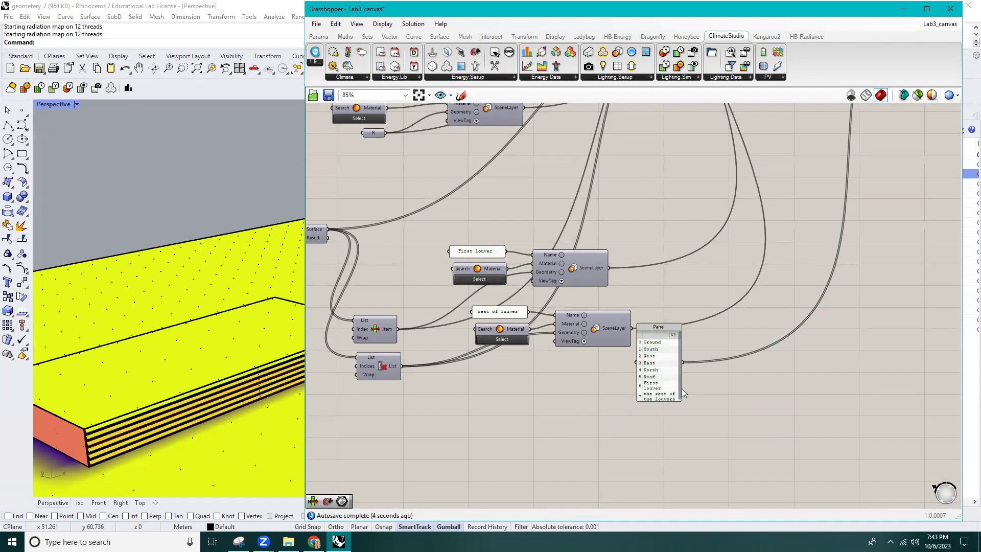
{"action": "left_click_drag", "start_coordinate": [681, 393], "coordinate": [701, 395]}
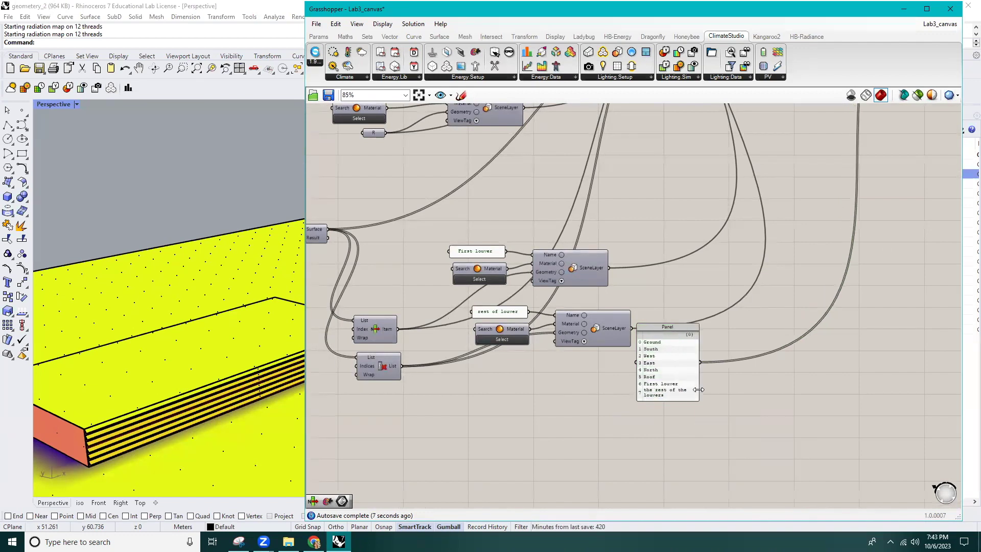
{"action": "scroll", "coordinate": [696, 422], "scroll_direction": "down", "scroll_amount": 2}
{"action": "right_click_drag", "start_coordinate": [729, 411], "coordinate": [575, 482]}
{"action": "left_click_drag", "start_coordinate": [530, 460], "coordinate": [702, 185]}
{"action": "left_click", "coordinate": [714, 276]}
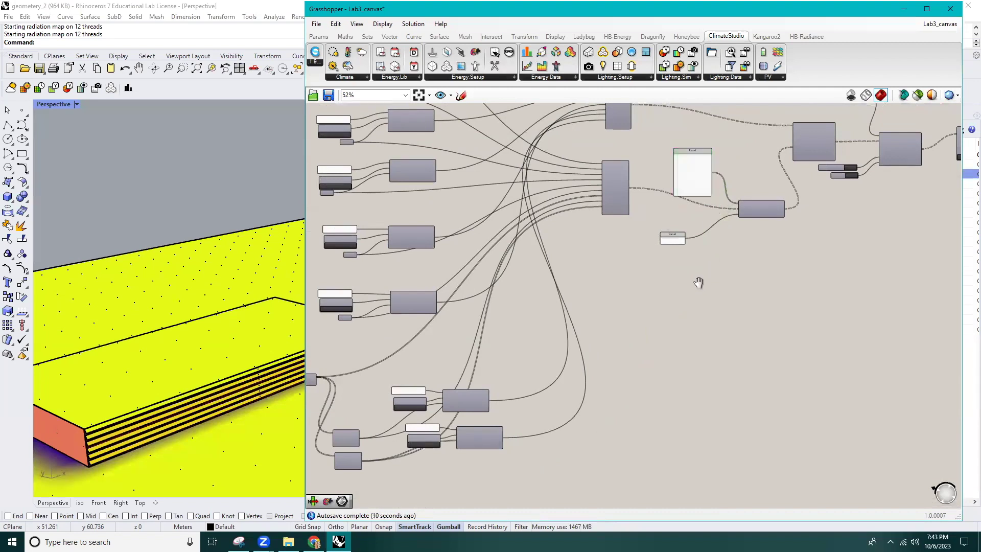
Flatten the Result outputs of both the scene-layer Merge and the geometry Merge
{"action": "right_click_drag", "start_coordinate": [697, 280], "coordinate": [611, 361]}
{"action": "scroll", "coordinate": [513, 239], "scroll_direction": "up", "scroll_amount": 1}
{"action": "left_click_drag", "start_coordinate": [513, 238], "coordinate": [464, 376]}
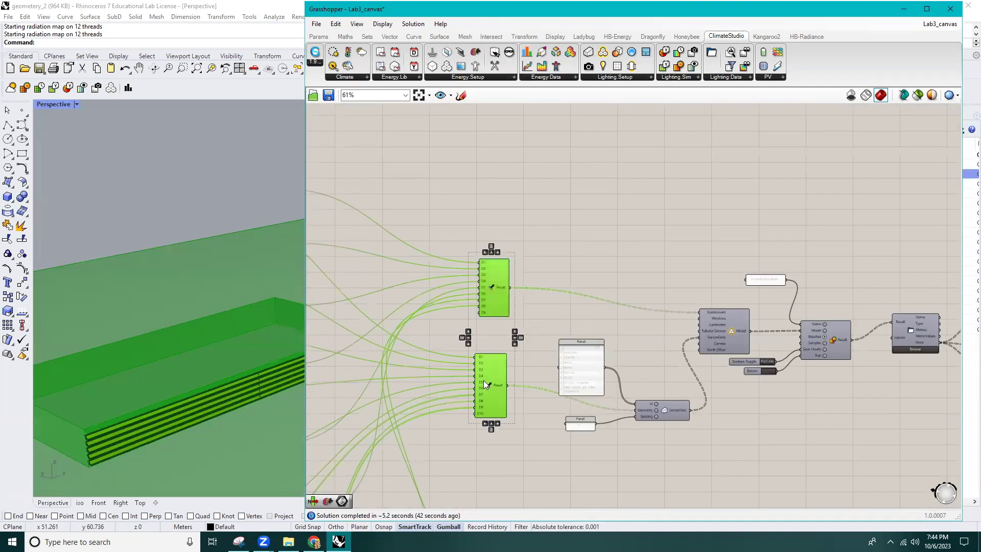
{"action": "left_click", "coordinate": [532, 322]}
{"action": "right_click", "coordinate": [504, 286]}
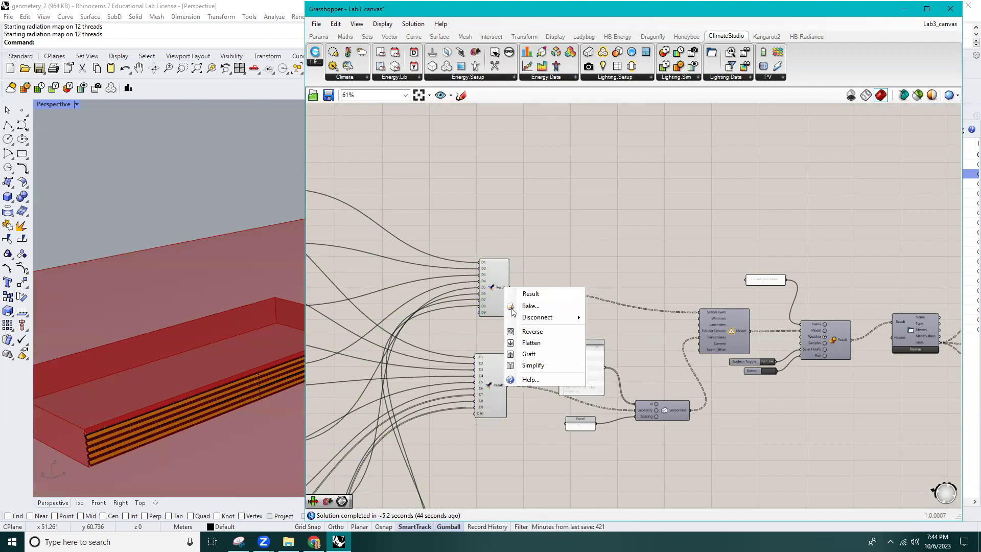
{"action": "left_click", "coordinate": [544, 344]}
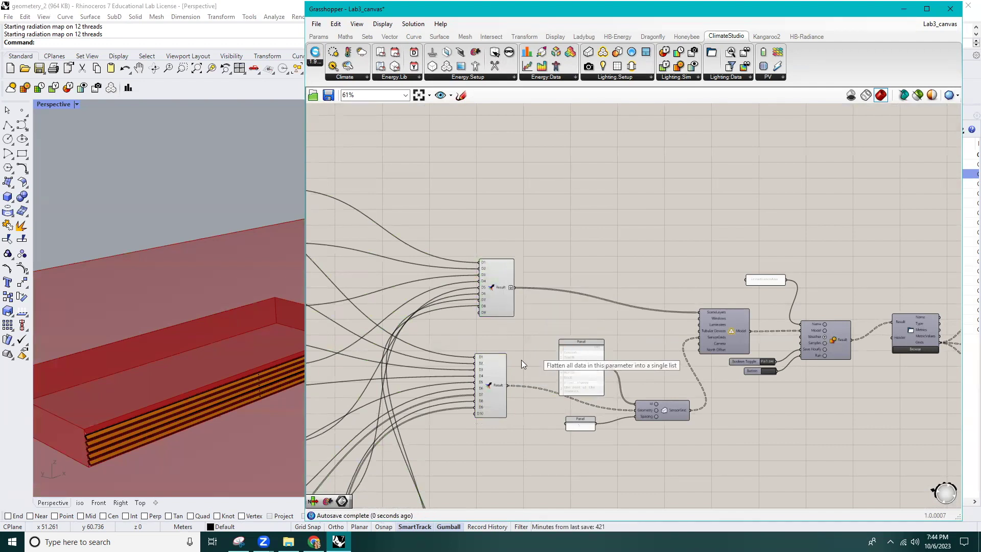
{"action": "right_click", "coordinate": [502, 389]}
{"action": "left_click", "coordinate": [527, 451]}
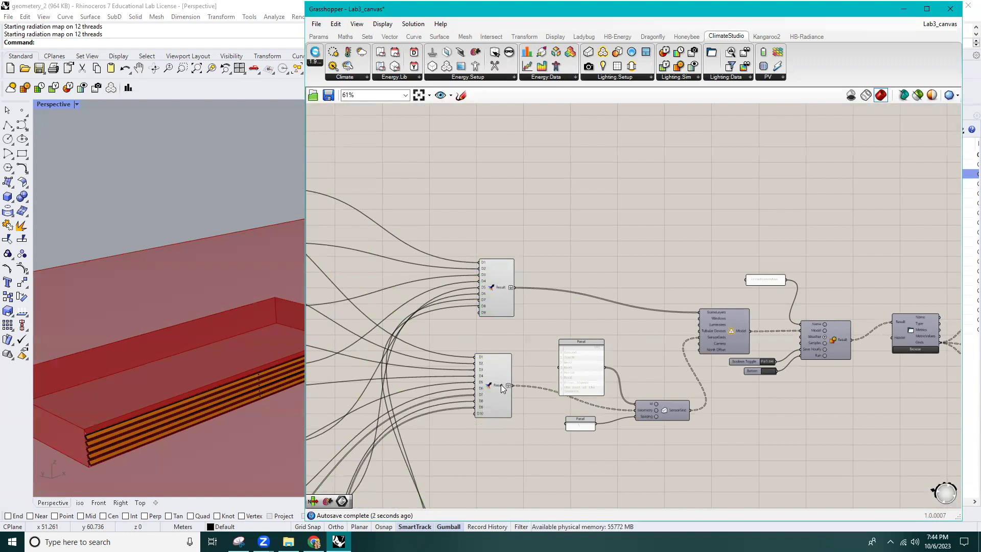
{"action": "right_click", "coordinate": [501, 384]}
{"action": "left_click", "coordinate": [529, 451]}
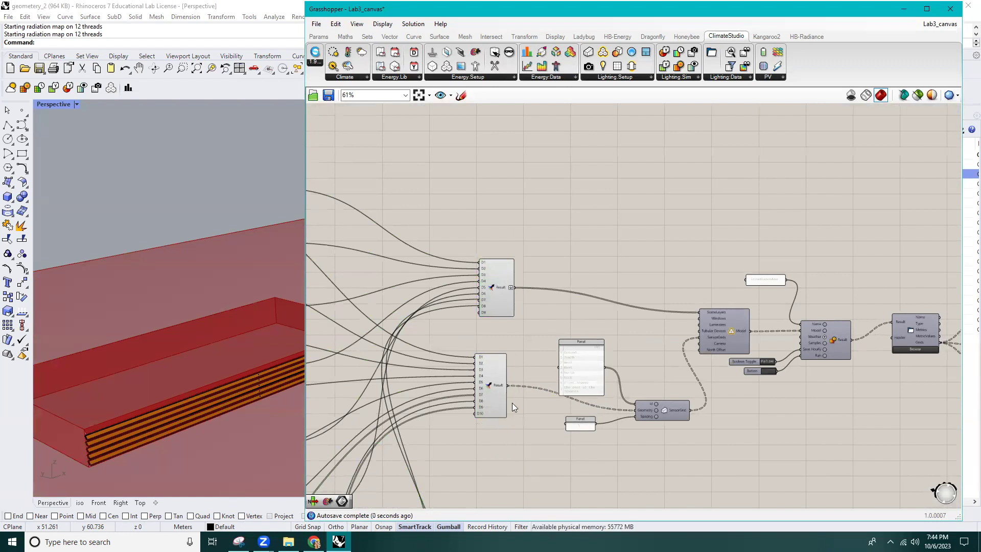
{"action": "right_click", "coordinate": [502, 386]}
{"action": "left_click", "coordinate": [526, 443]}
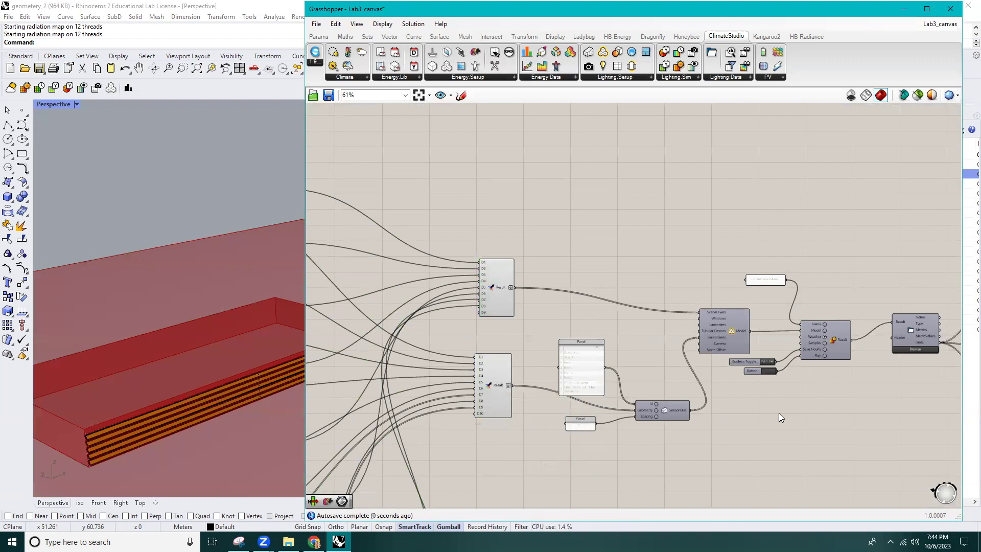
Save the canvas and rerun the radiation map to review the mean irradiance of every surface and louver
{"action": "key", "text": "ctrl+s"}
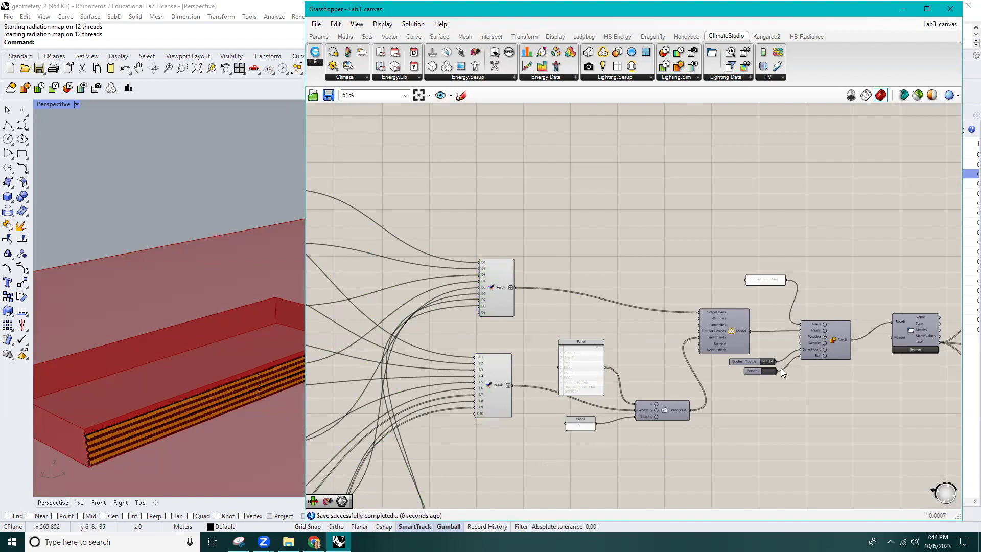
{"action": "left_click", "coordinate": [769, 371]}
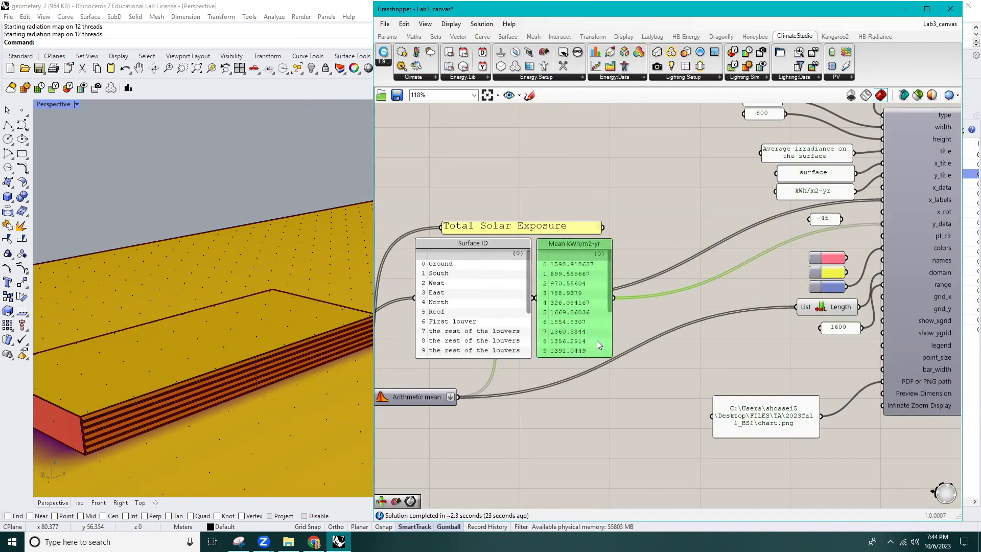
{"action": "left_click", "coordinate": [613, 384]}
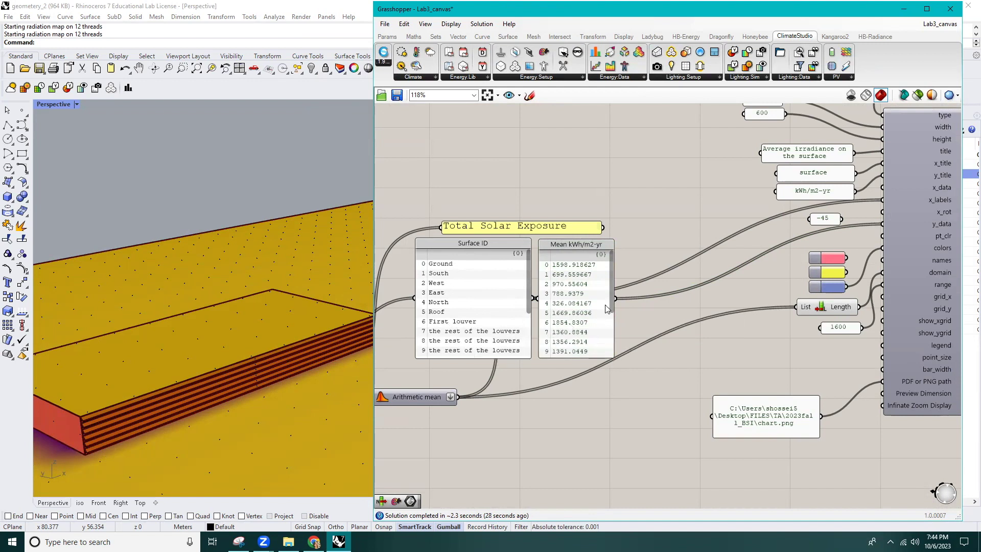
{"action": "scroll", "coordinate": [562, 327], "scroll_direction": "down", "scroll_amount": 3}
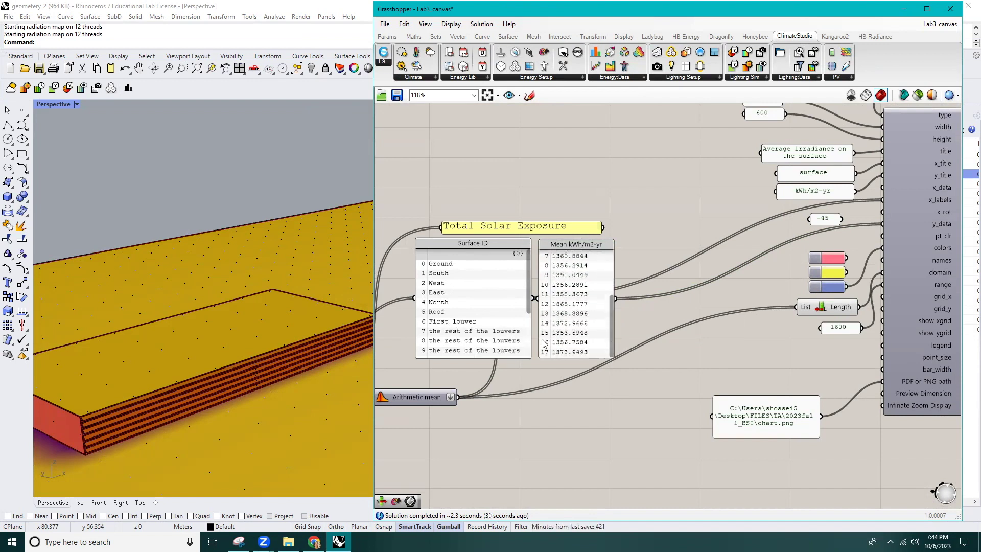
{"action": "left_click_drag", "start_coordinate": [528, 306], "coordinate": [543, 373]}
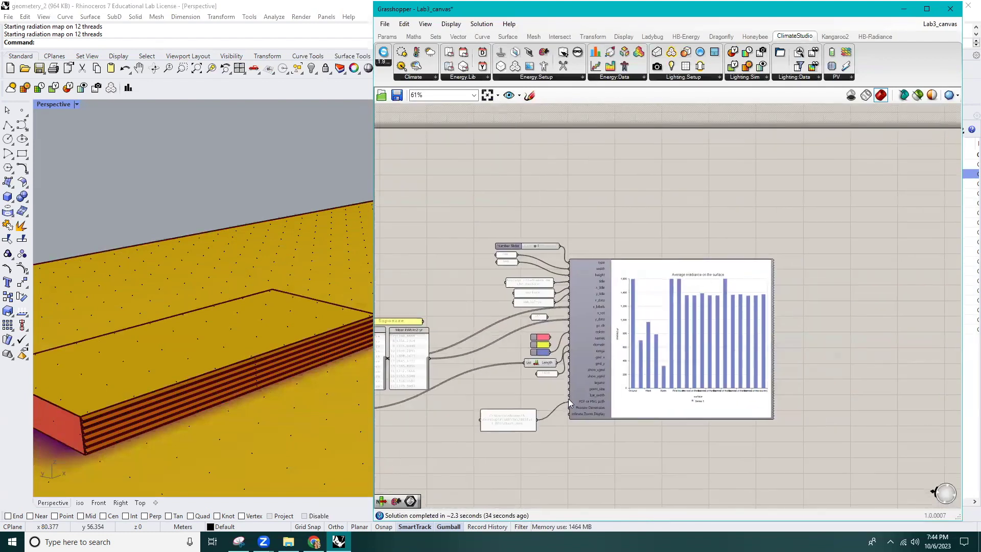
Connect the -45 panel to the chart's x_rot input to rotate the surface labels on the irradiance chart
{"action": "scroll", "coordinate": [549, 418], "scroll_direction": "up", "scroll_amount": 1}
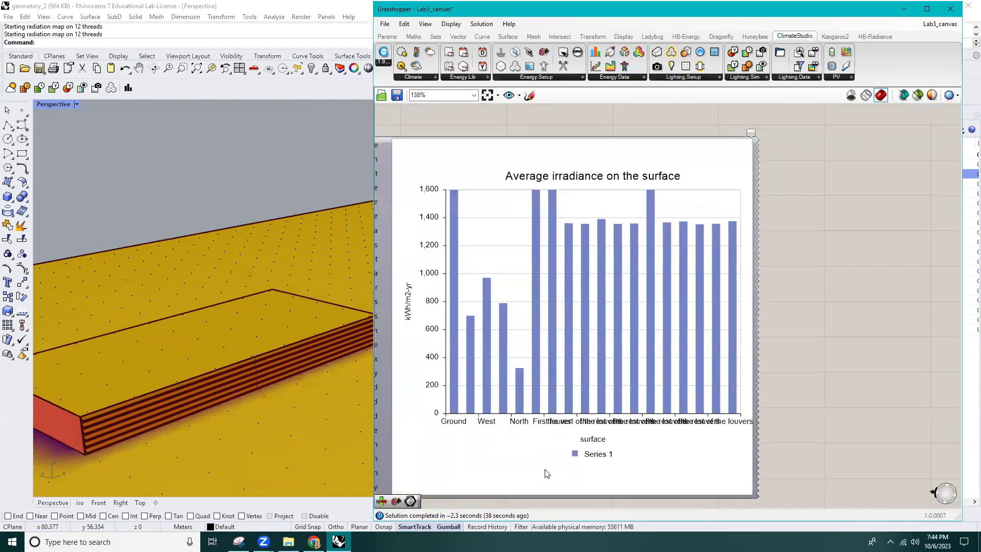
{"action": "scroll", "coordinate": [499, 433], "scroll_direction": "down", "scroll_amount": 2}
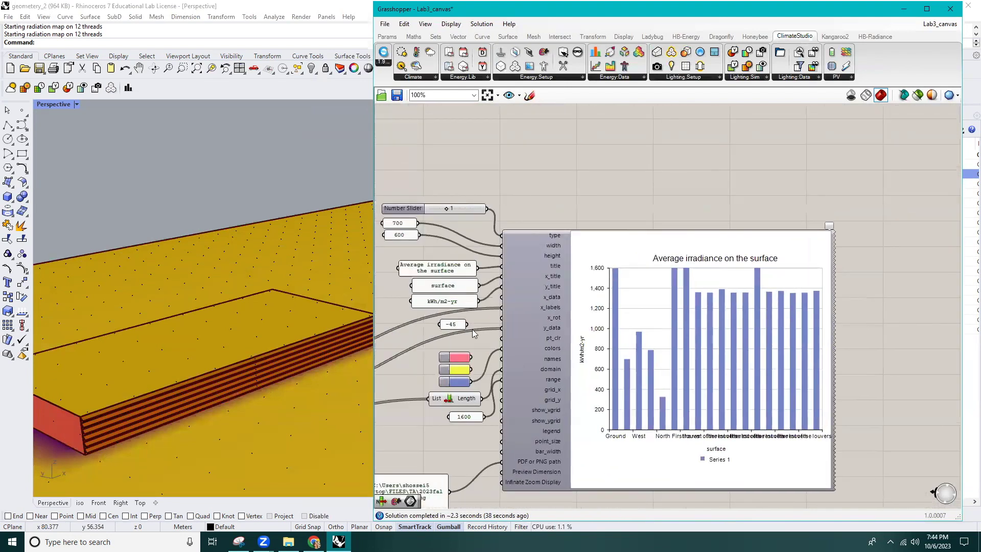
{"action": "left_click_drag", "start_coordinate": [467, 324], "coordinate": [501, 317]}
{"action": "scroll", "coordinate": [649, 423], "scroll_direction": "up", "scroll_amount": 1}
{"action": "scroll", "coordinate": [562, 413], "scroll_direction": "up", "scroll_amount": 1}
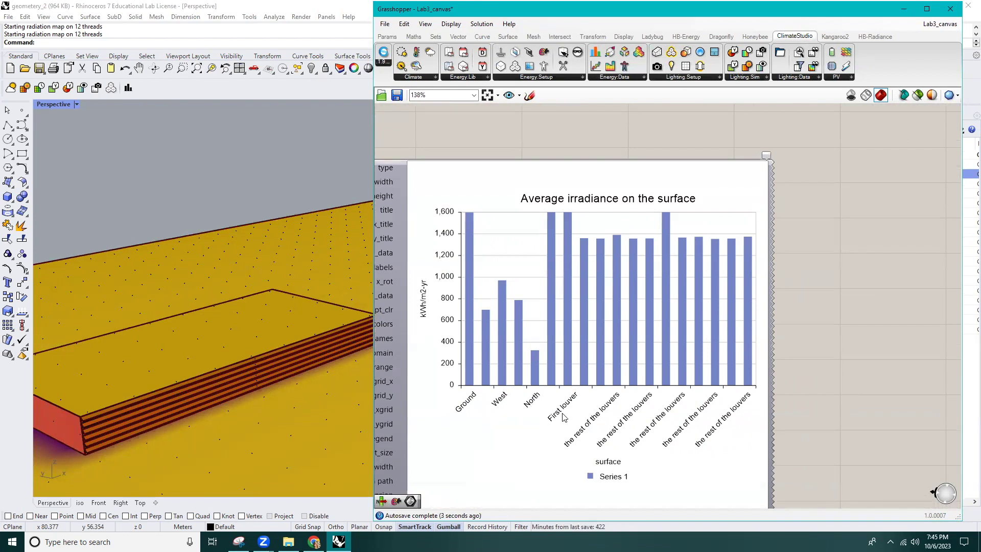